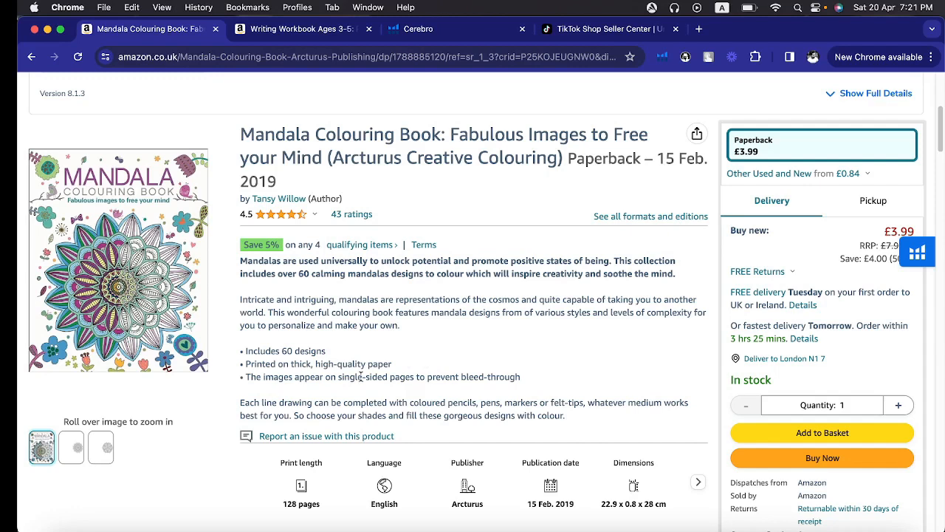
mouse_move(792, 521)
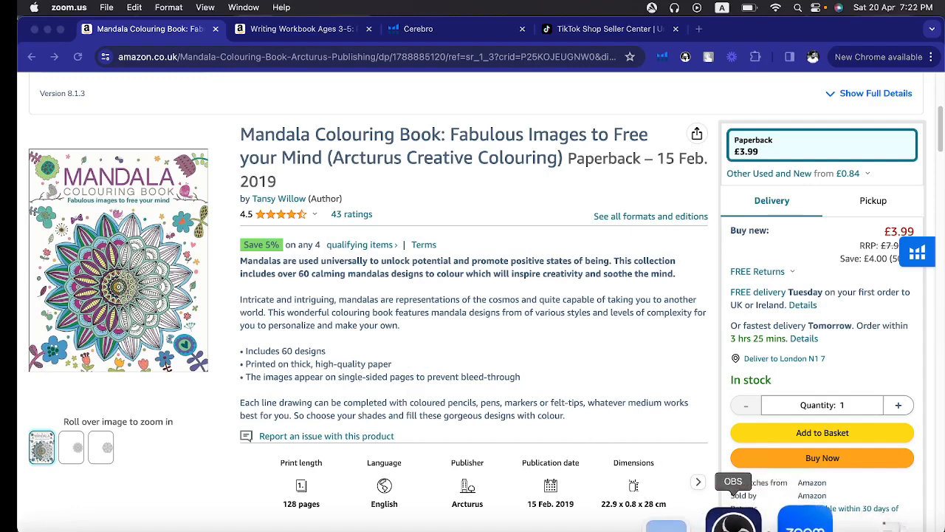
left_click(731, 520)
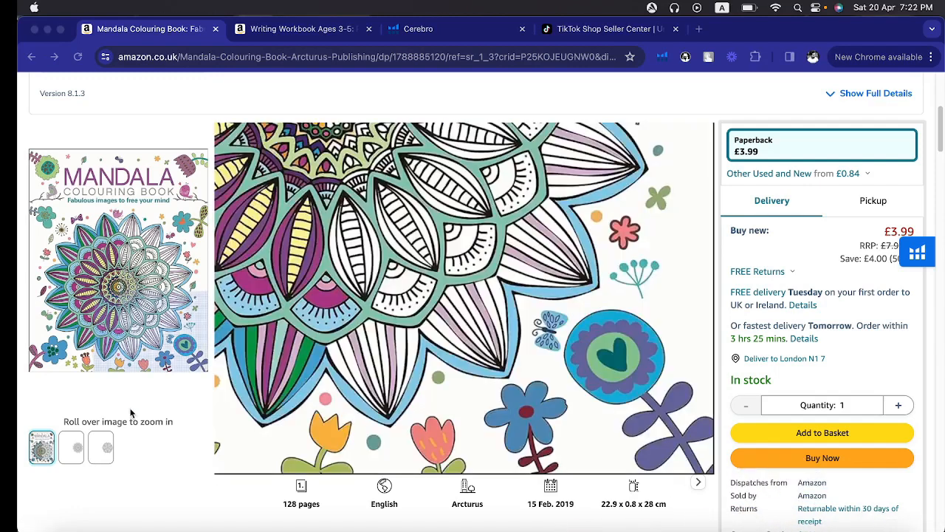
left_click(146, 489)
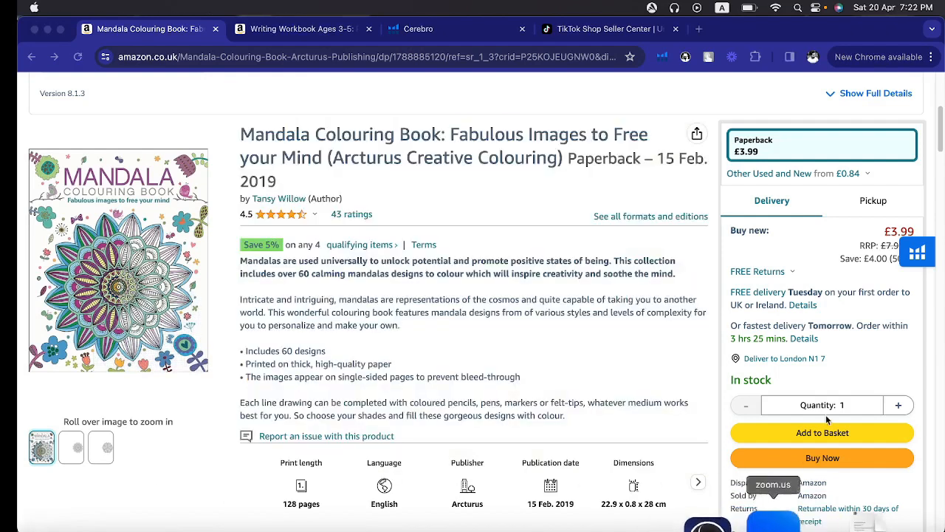
left_click(940, 381)
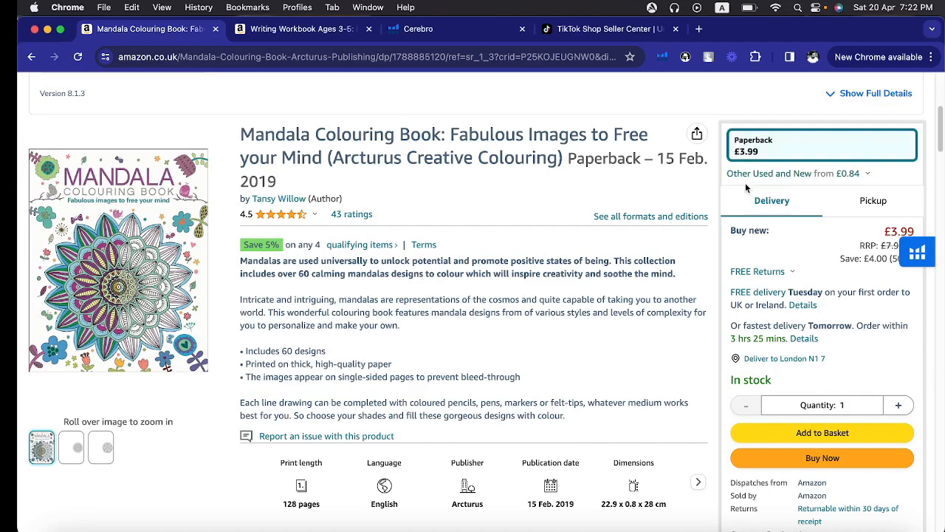
- Review the Mandala Colouring Book's product details, including its best sellers rank and category rankings
scroll(455, 374, "down", 3)
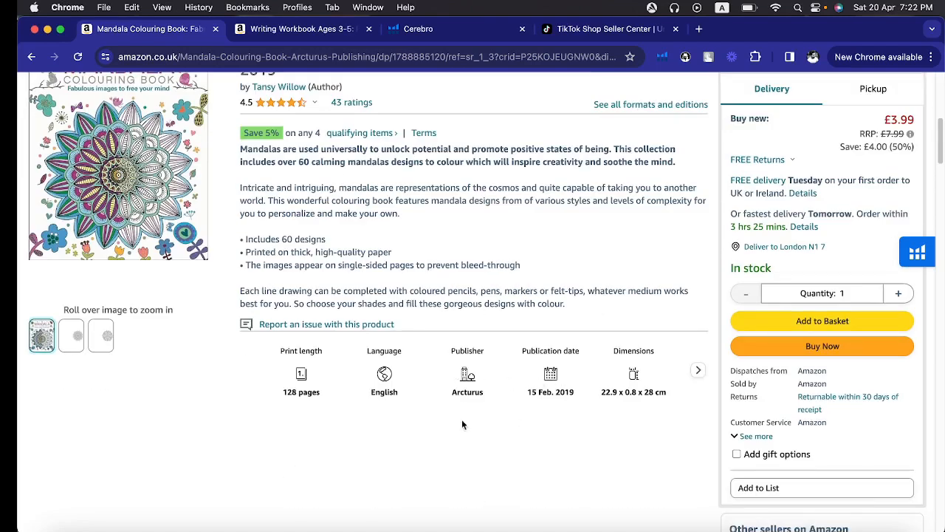
scroll(330, 418, "down", 15)
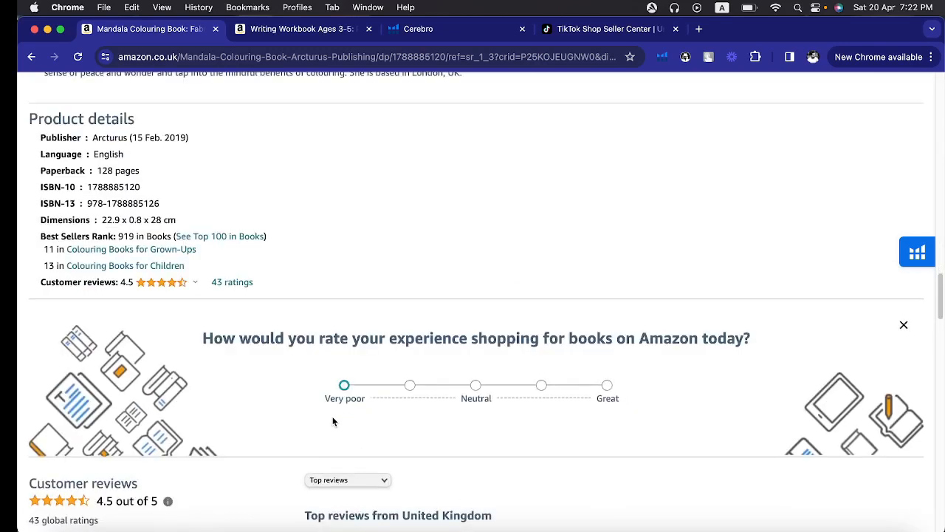
scroll(333, 421, "up", 1)
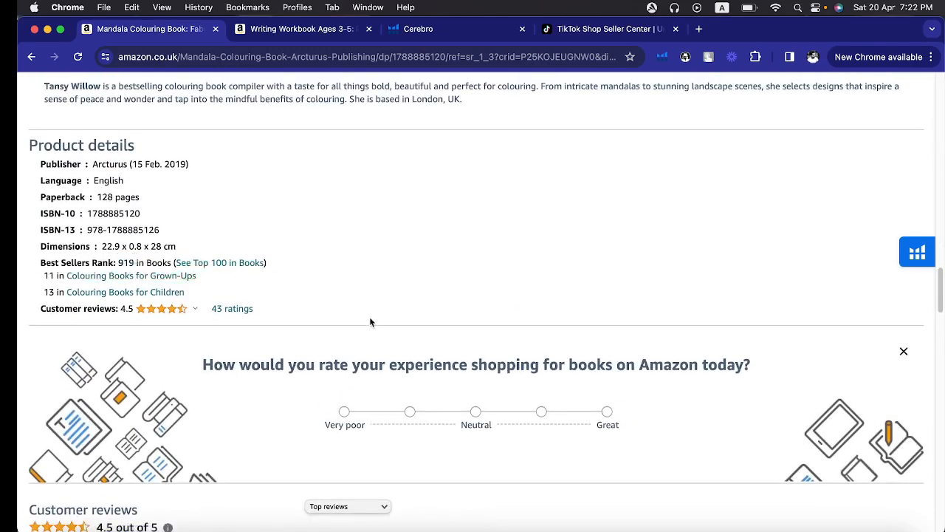
scroll(361, 354, "up", 15)
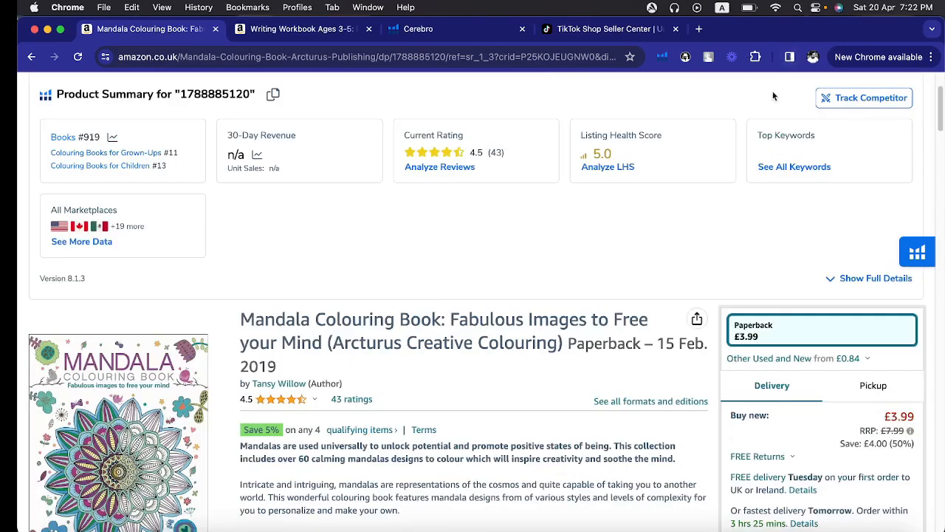
- Run KDSPY on the Mandala Colouring Book listing and check its sales rank and estimated monthly sales
scroll(773, 96, "up", 1)
left_click(685, 57)
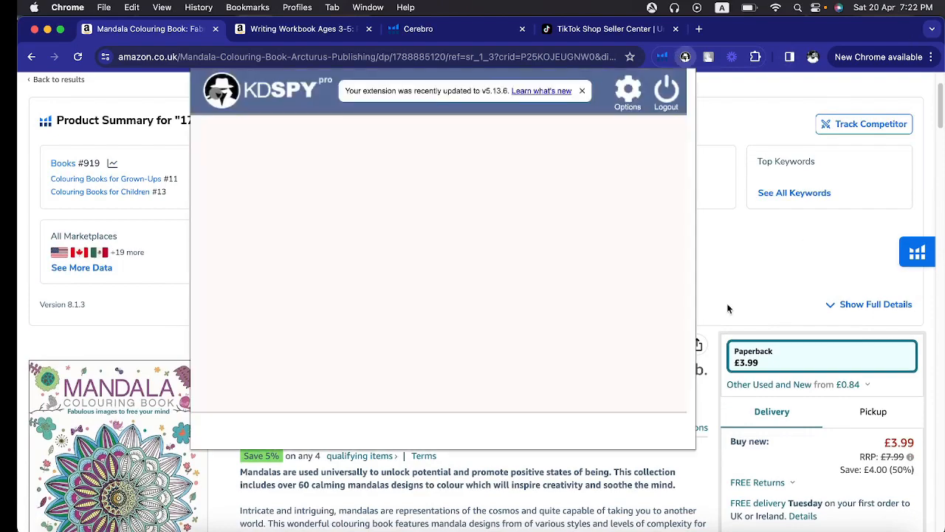
scroll(165, 385, "down", 15)
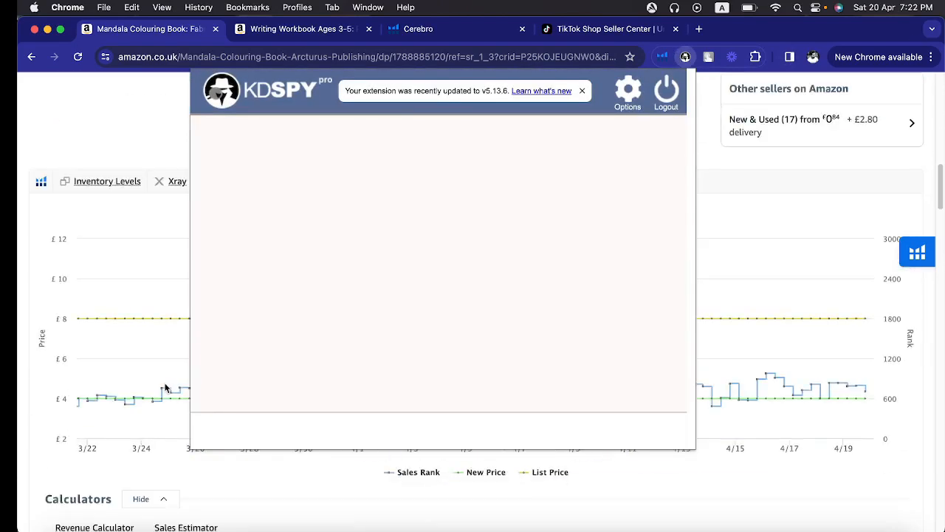
scroll(166, 388, "down", 10)
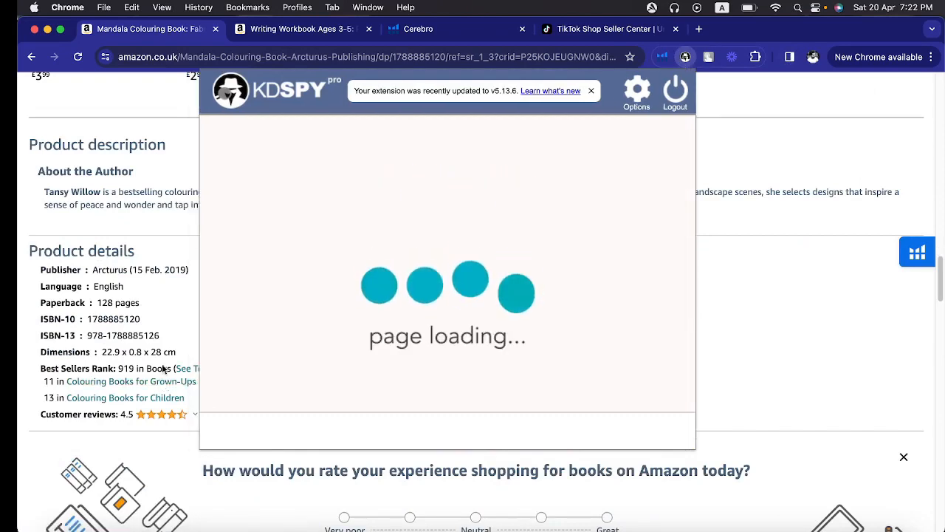
scroll(164, 368, "up", 10)
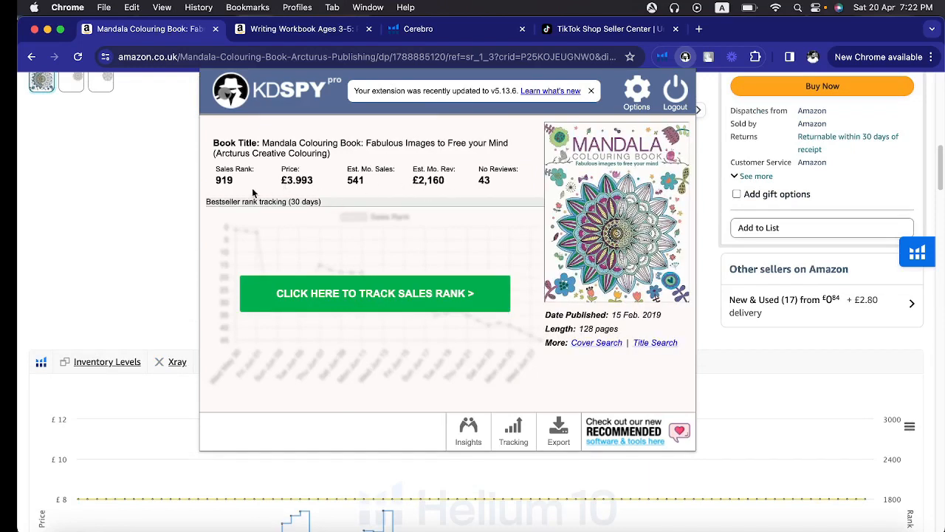
triple_click(345, 182)
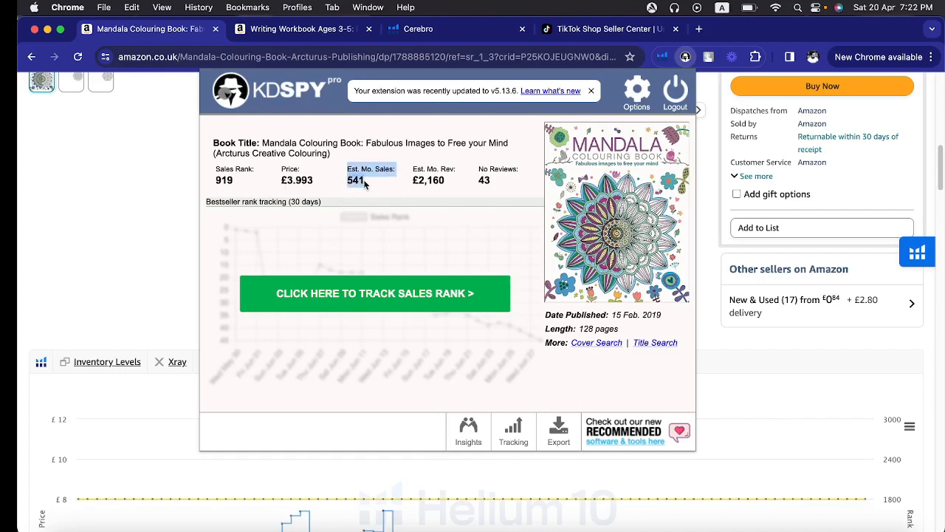
left_click(346, 182)
left_click(114, 190)
scroll(114, 190, "up", 10)
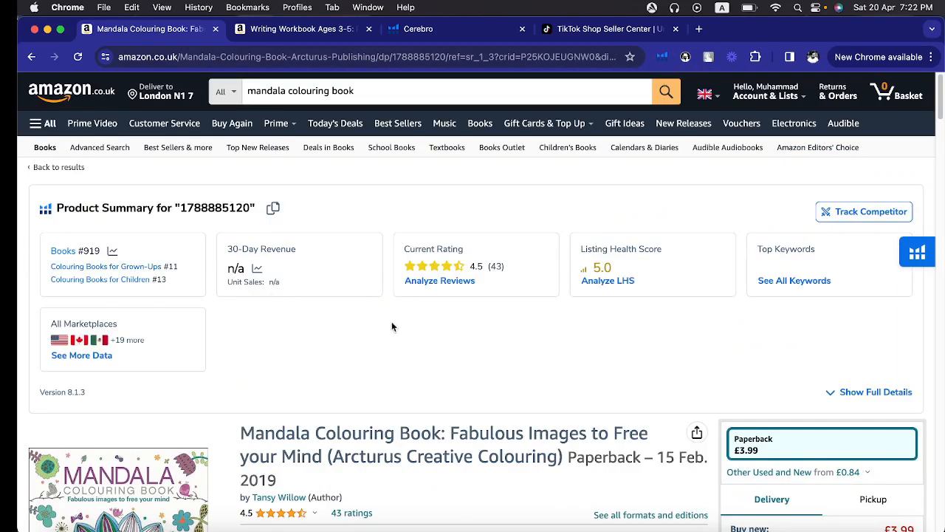
scroll(391, 322, "down", 2)
left_click(662, 57)
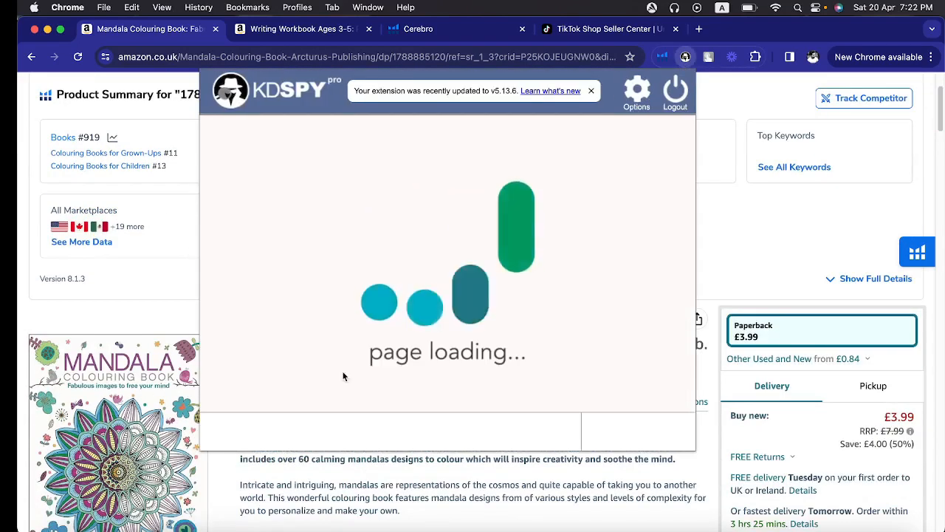
left_click(405, 496)
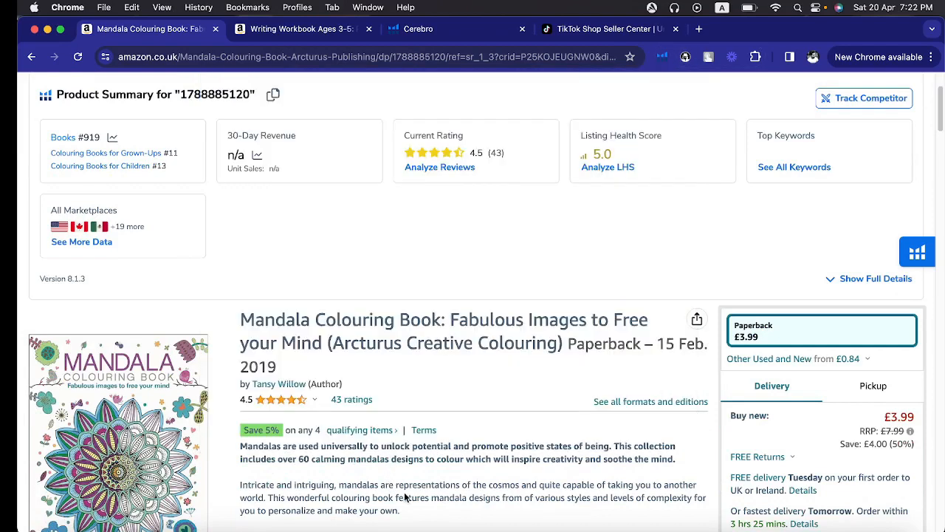
- Save the Mandala Colouring Book's full-size cover image to the Desktop folder, keeping the suggested file name
scroll(399, 497, "down", 1)
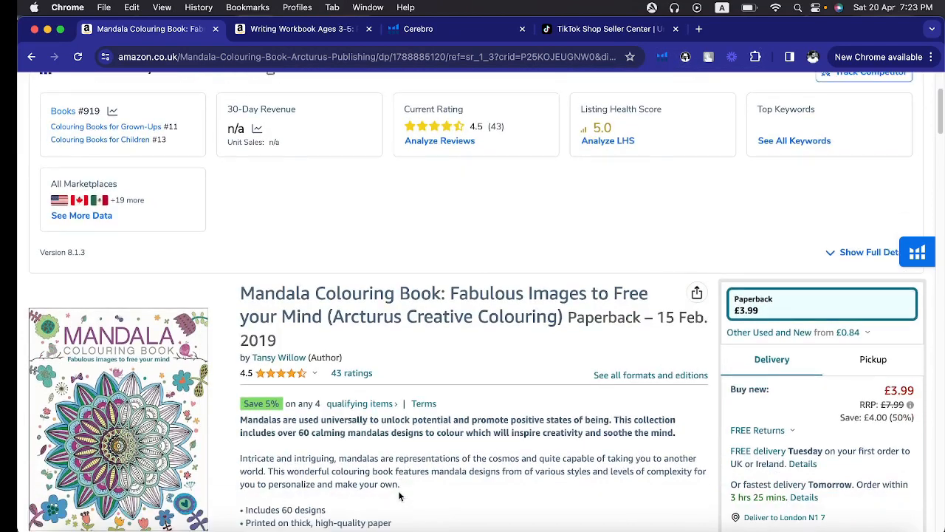
scroll(399, 496, "down", 5)
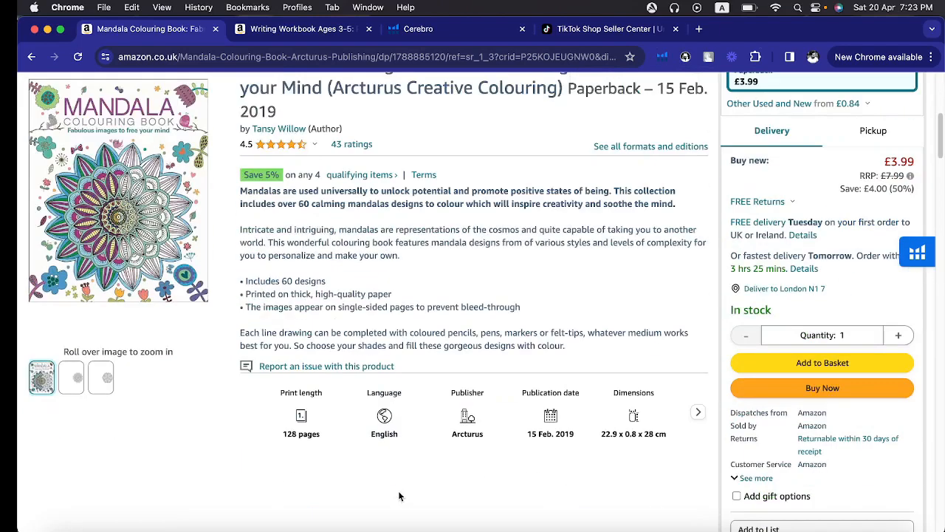
scroll(372, 321, "up", 3)
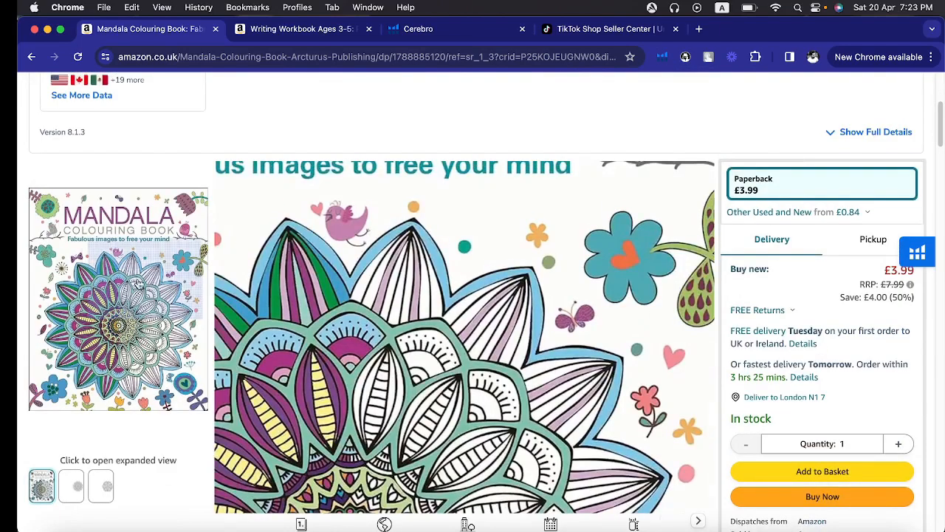
left_click(135, 274)
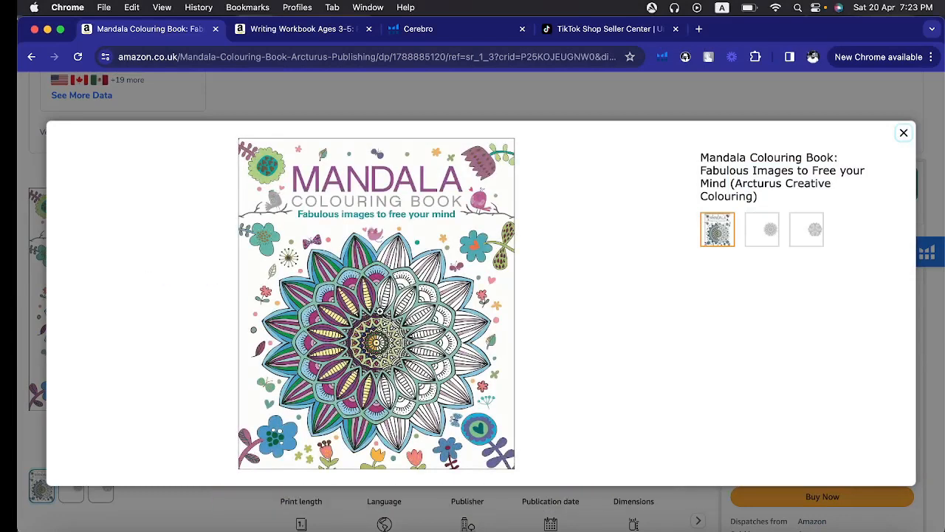
right_click(380, 311)
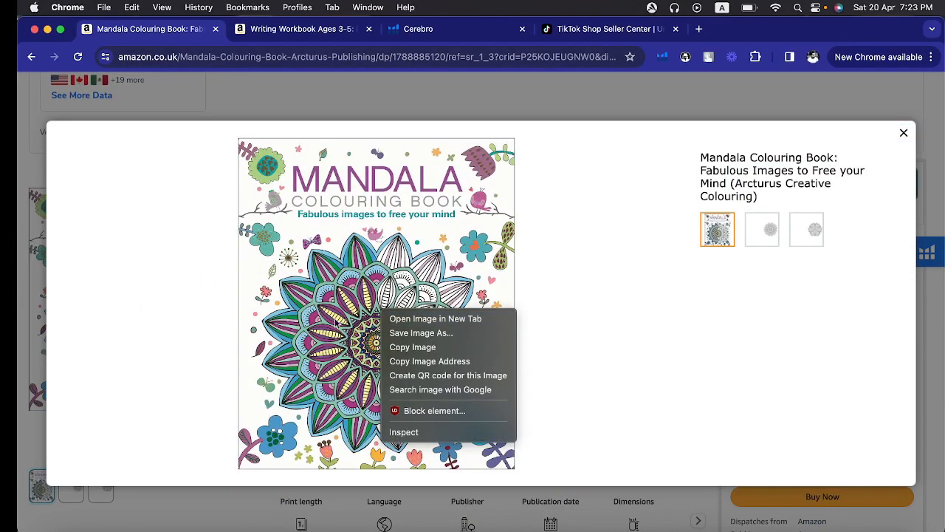
left_click(422, 333)
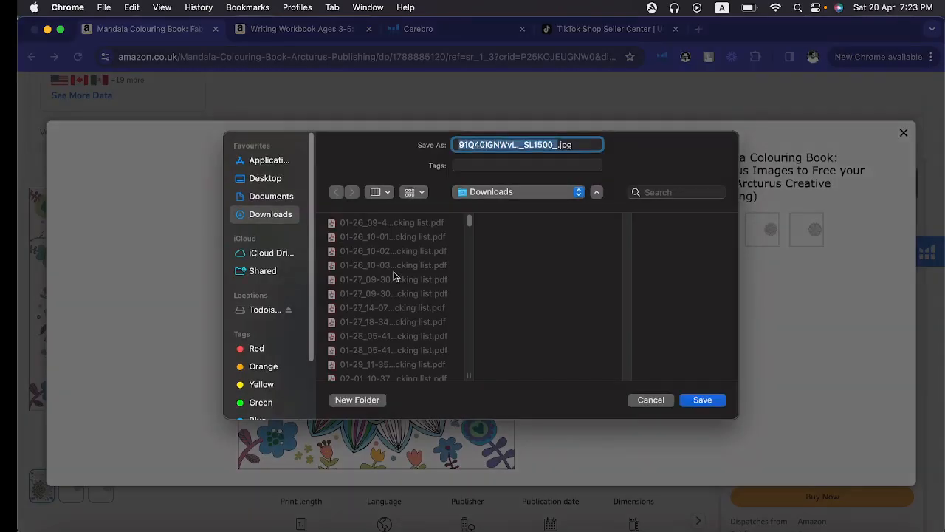
left_click(266, 179)
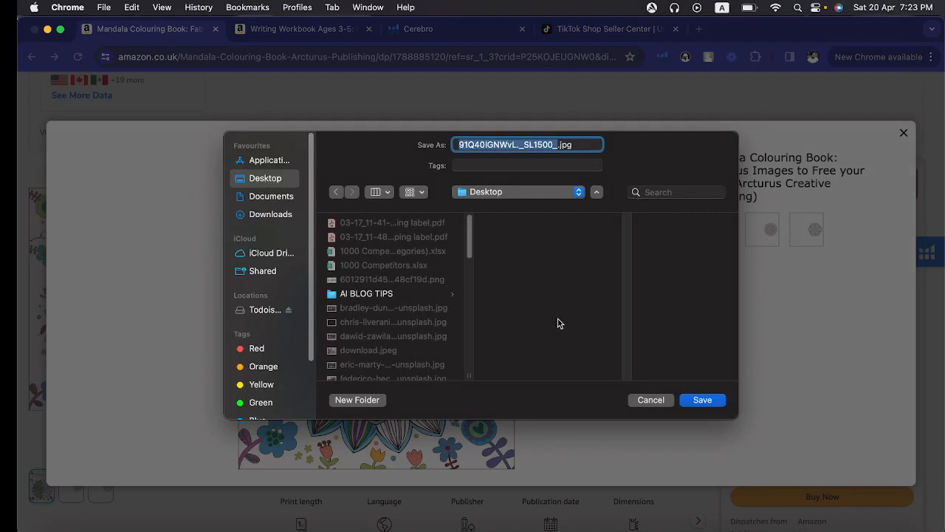
left_click(707, 400)
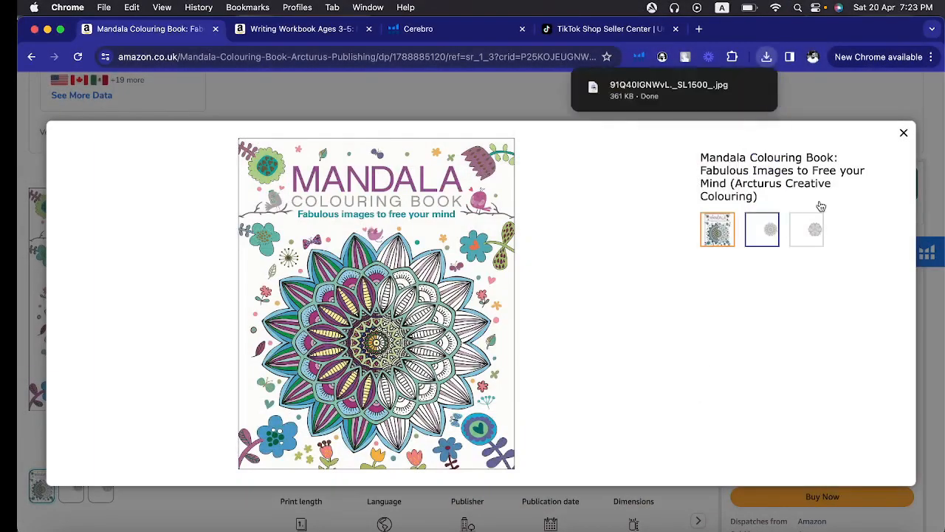
- Save the listing's second image, the mandala line drawing, to the Desktop folder and close the image viewer
left_click(763, 237)
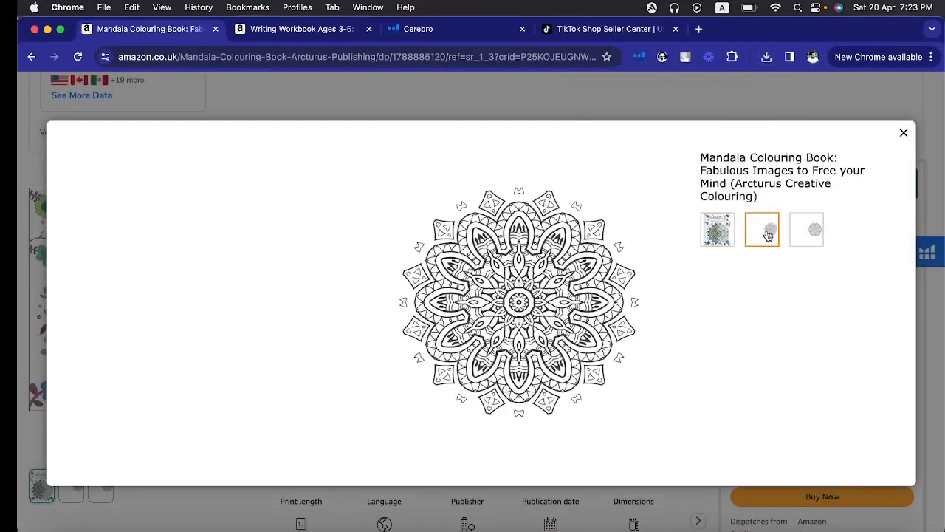
right_click(488, 246)
left_click(520, 275)
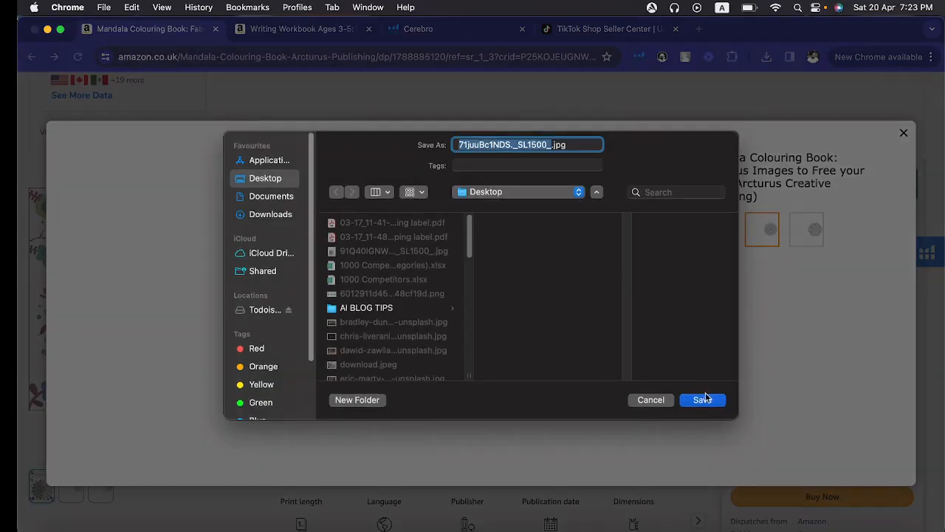
left_click(706, 399)
left_click(904, 133)
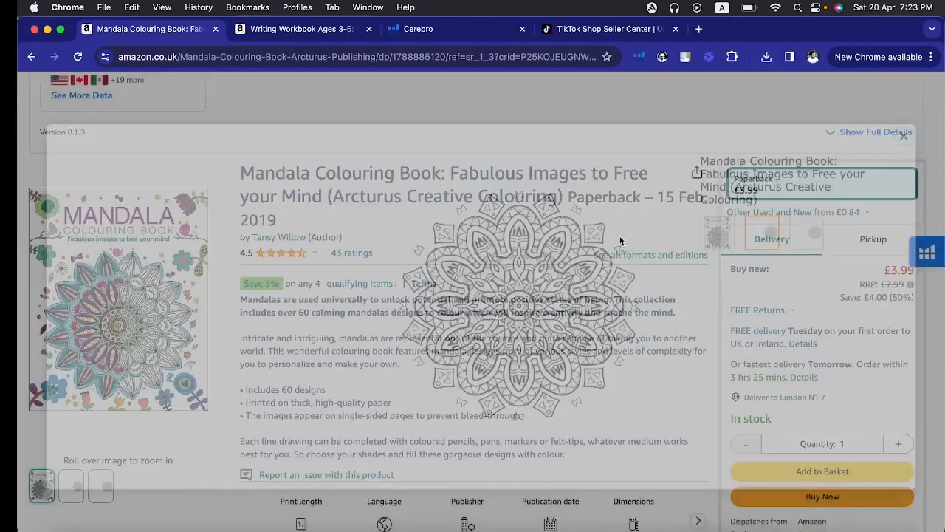
- Examine the book's customer reviews, star rating breakdown and number of global ratings, and return to the product overview
scroll(386, 356, "down", 15)
scroll(387, 360, "down", 15)
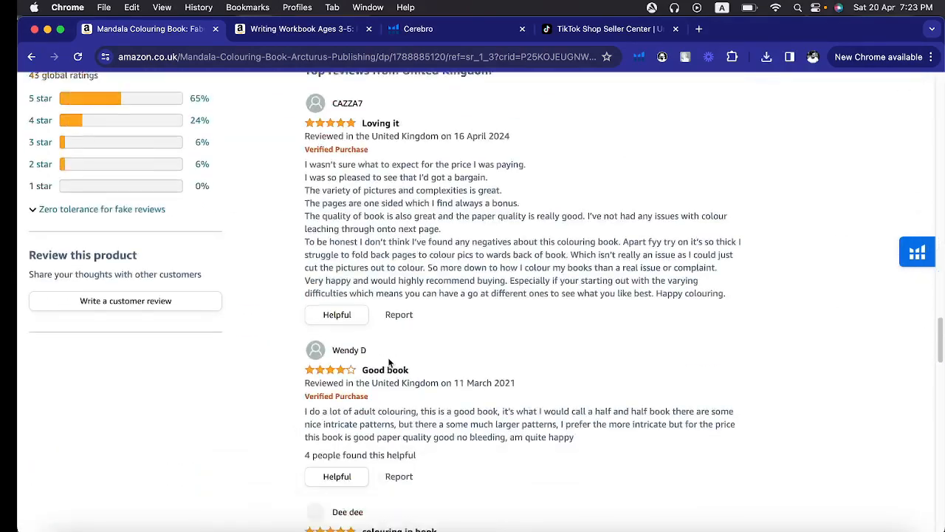
scroll(388, 359, "up", 7)
scroll(389, 359, "up", 5)
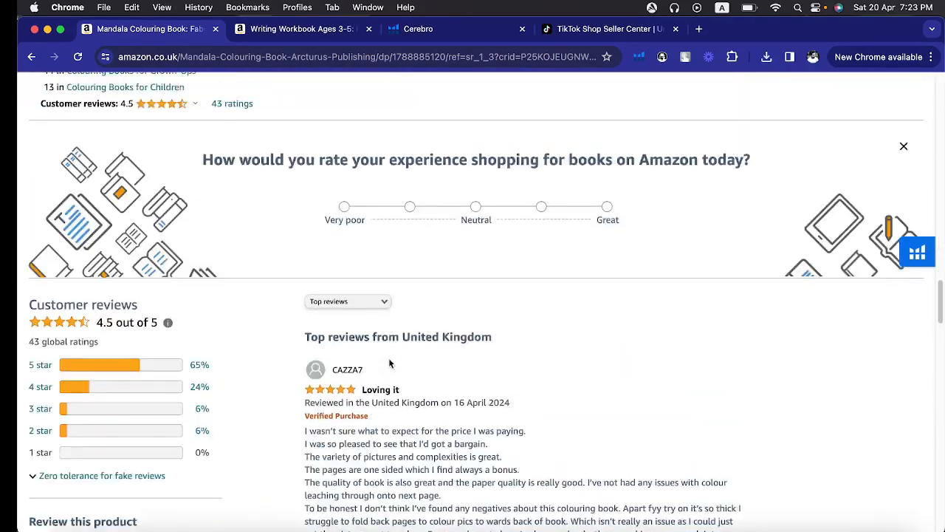
left_click(340, 308)
left_click(340, 311)
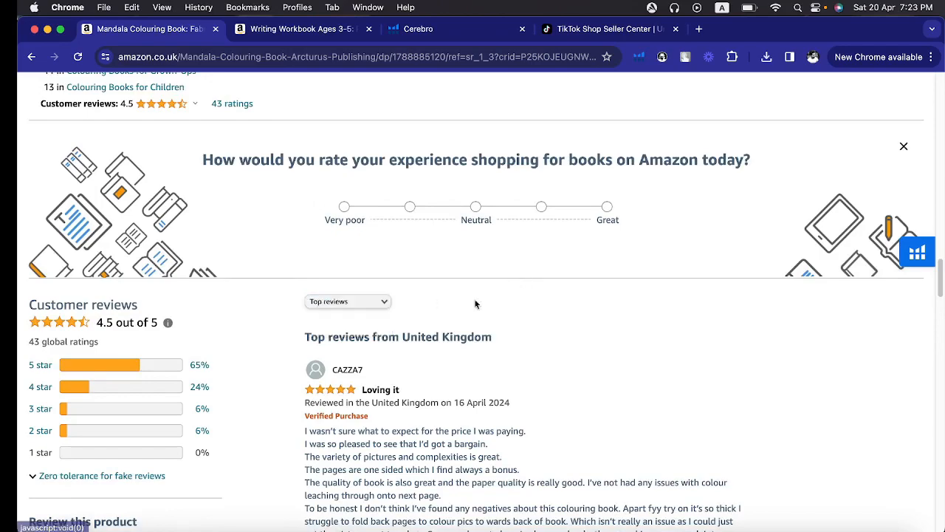
scroll(221, 295, "down", 3)
scroll(116, 224, "up", 20)
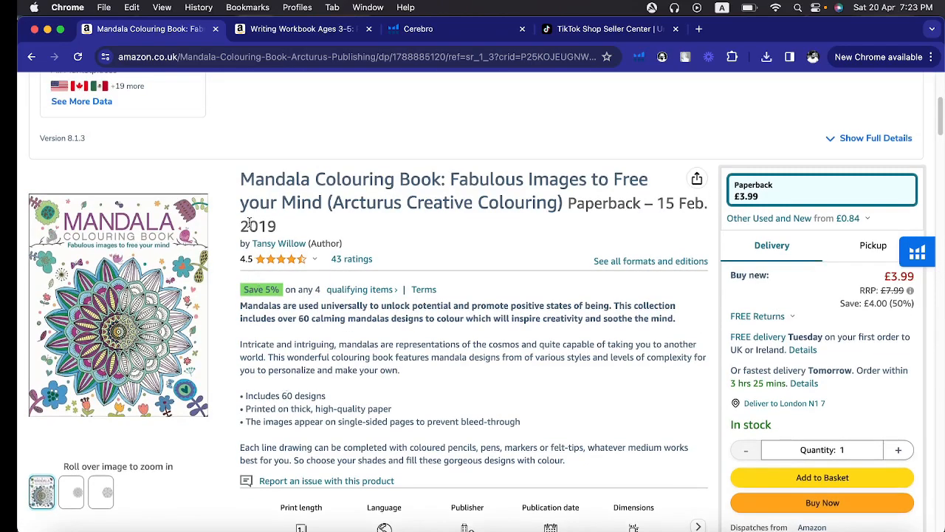
scroll(353, 410, "down", 20)
scroll(347, 413, "down", 1)
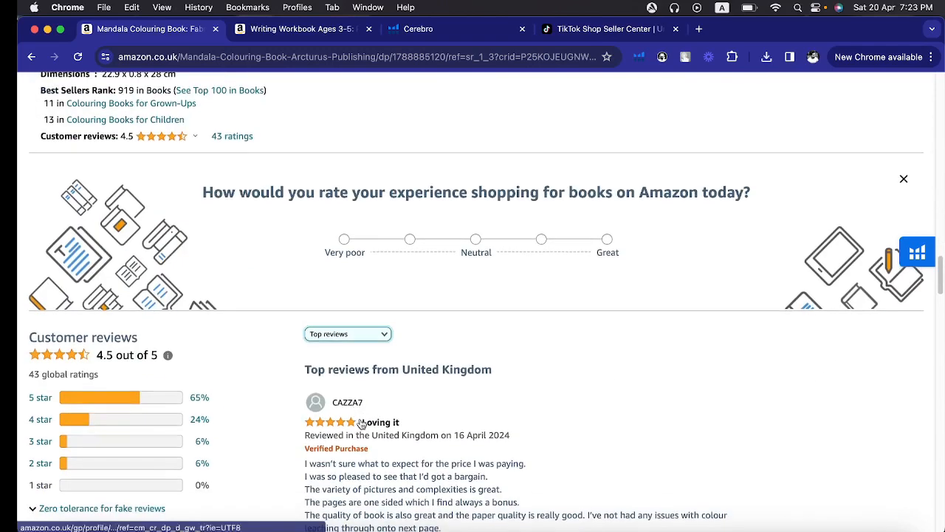
left_click(26, 373)
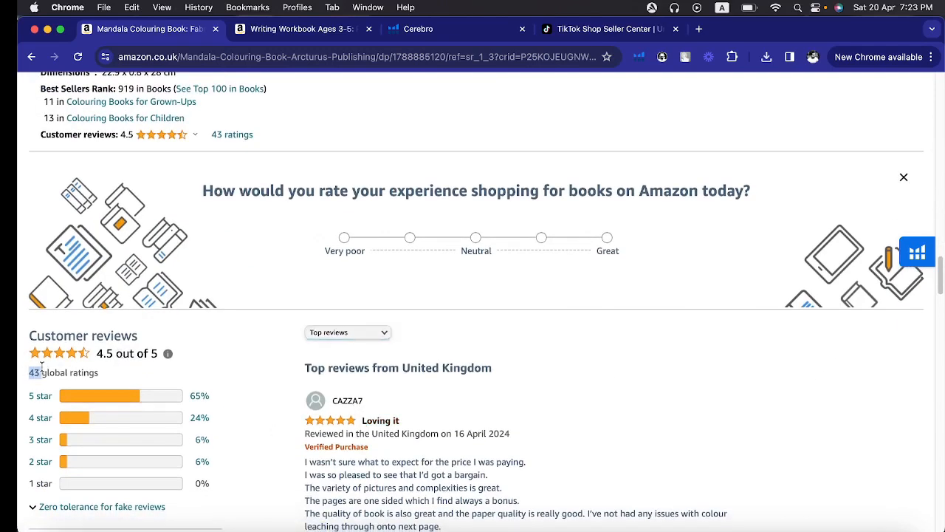
scroll(354, 380, "up", 12)
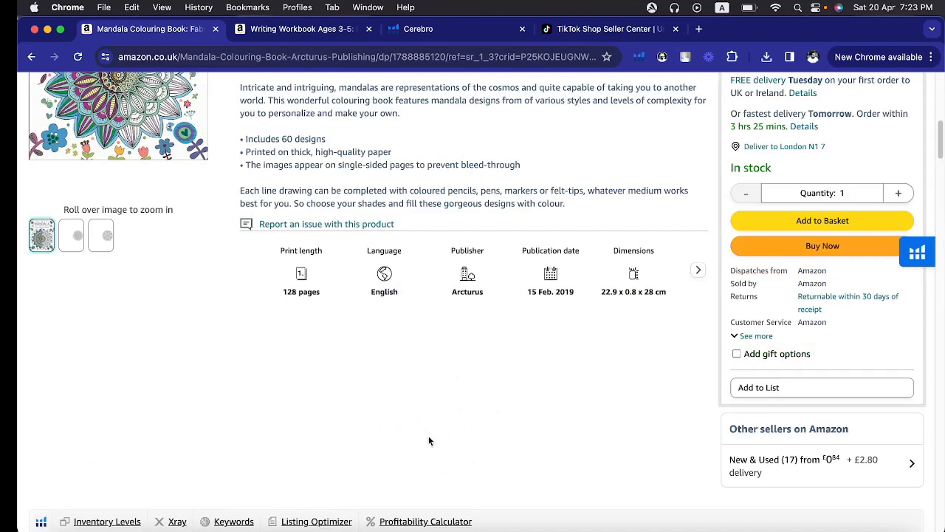
scroll(429, 441, "up", 3)
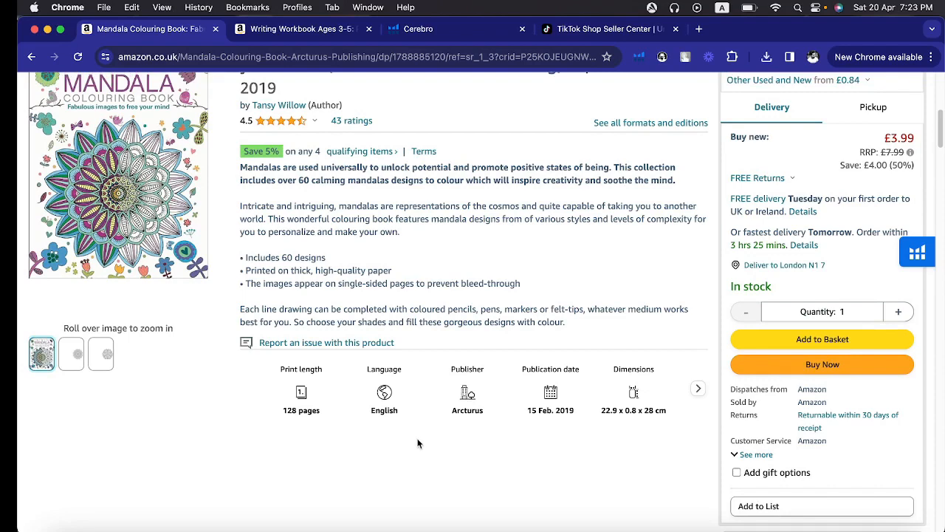
- Return to the top of the Mandala Colouring Book listing and switch to the TikTok Shop Seller Center new product form
scroll(415, 440, "up", 7)
scroll(416, 443, "up", 3)
scroll(416, 443, "down", 6)
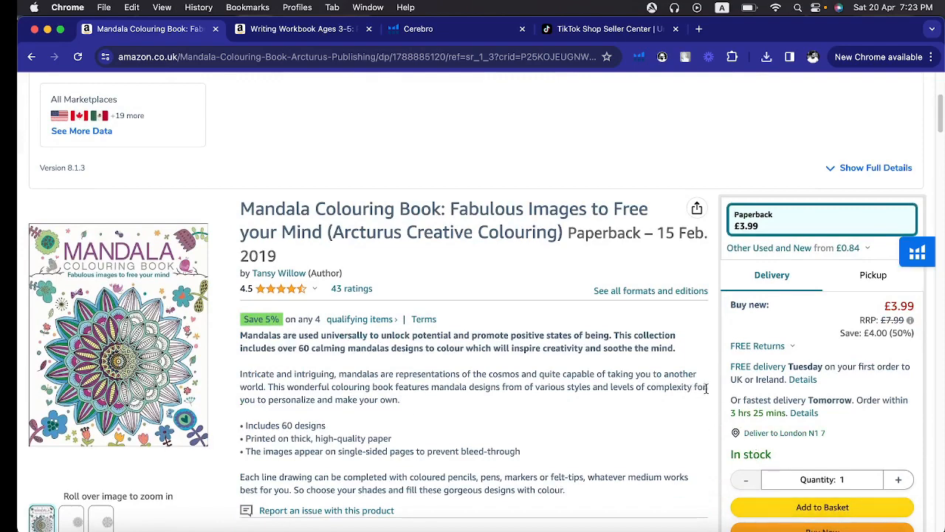
left_click(625, 26)
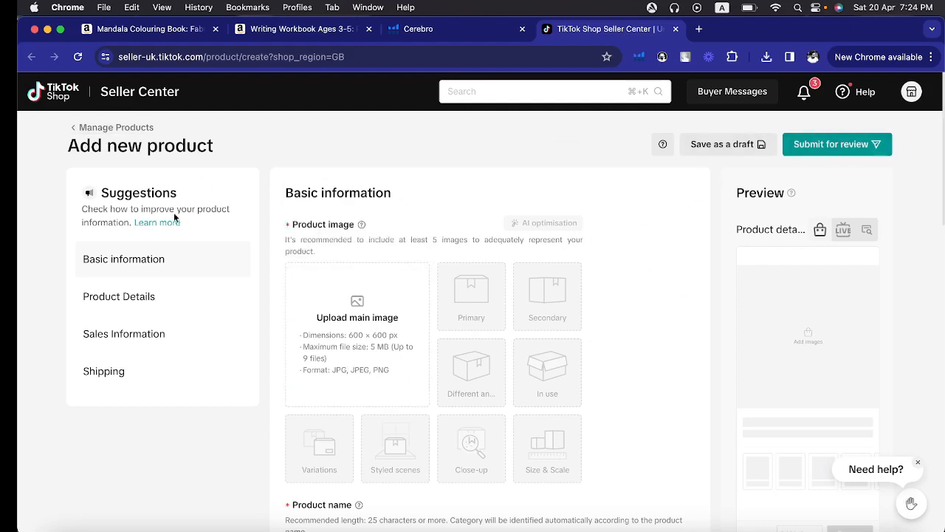
mouse_move(745, 526)
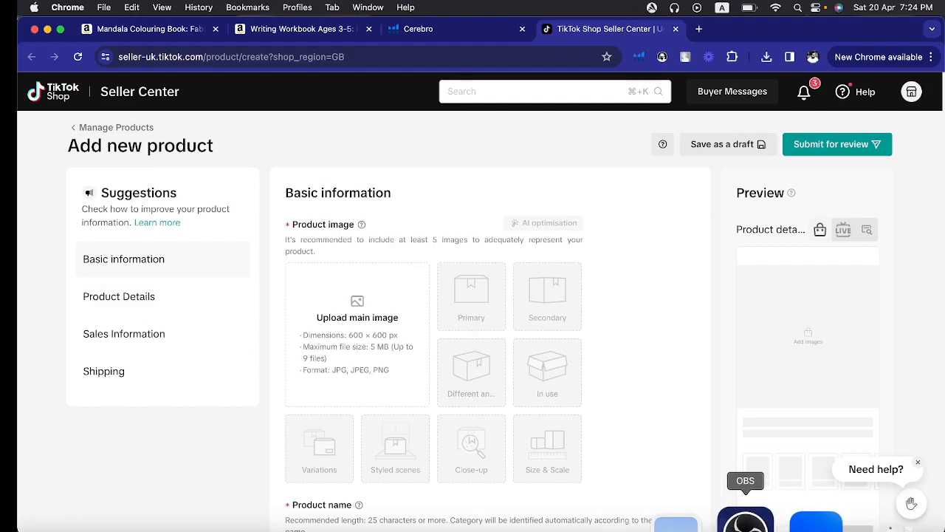
left_click(745, 520)
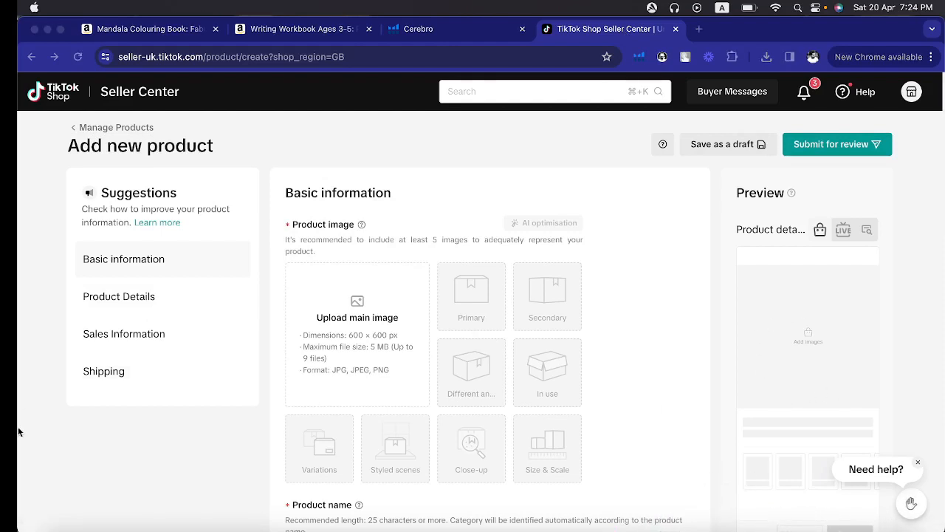
left_click(91, 462)
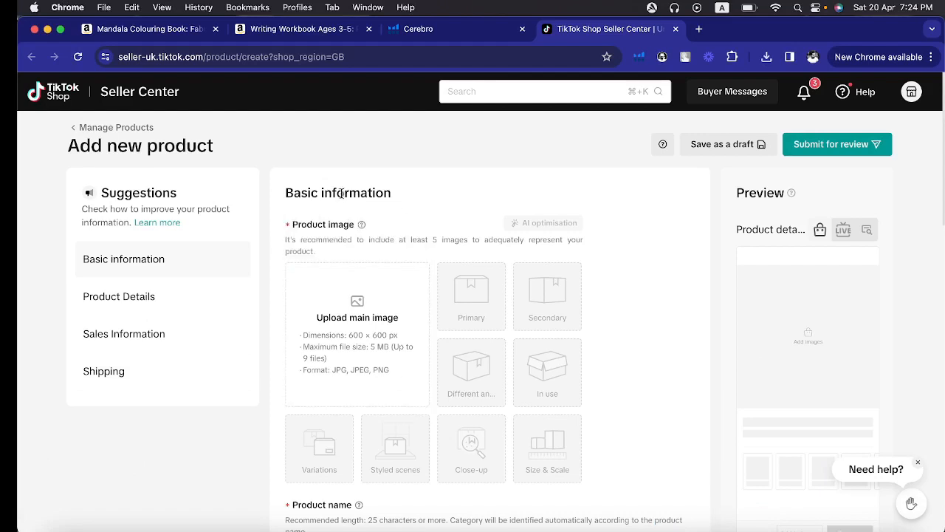
- Upload the Mandala Colouring Book cover, 91Q40iGNWvL._SL1500_.jpg, from the local Desktop folder as the main product image
mouse_move(377, 334)
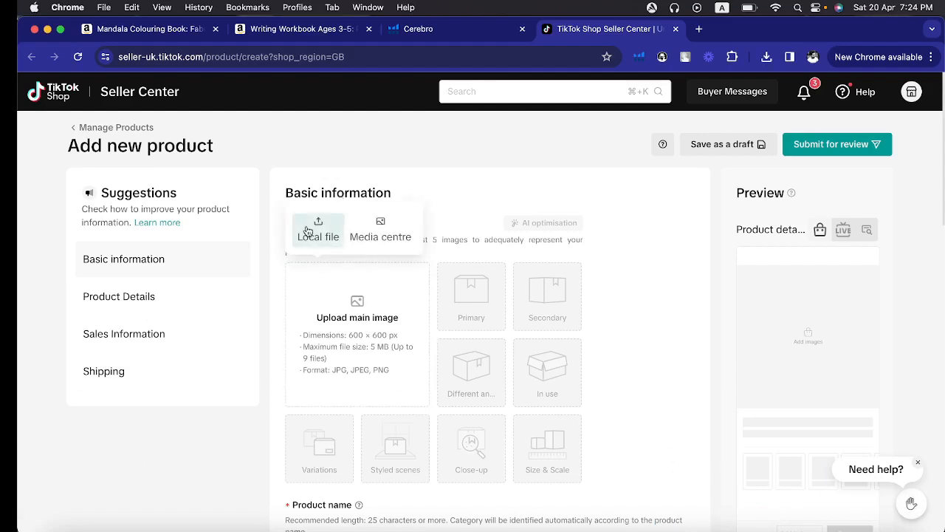
left_click(521, 282)
left_click(268, 197)
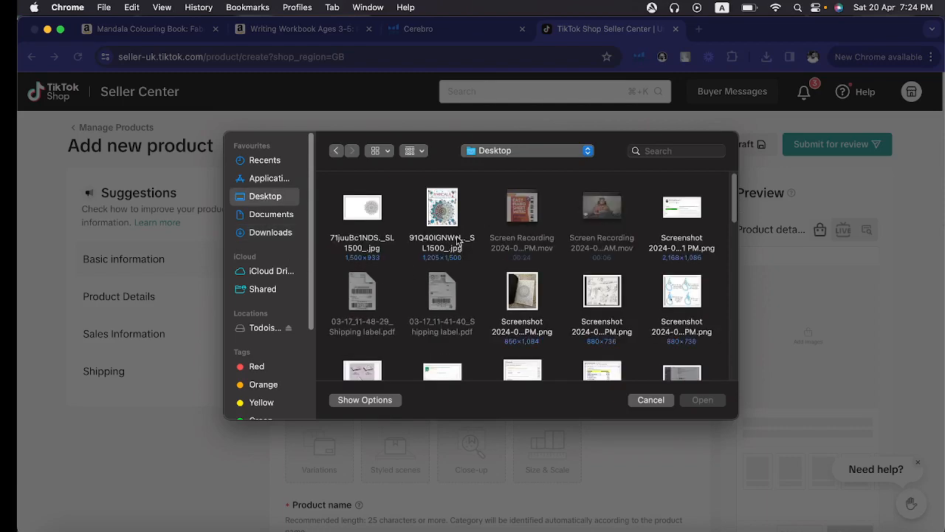
double_click(457, 241)
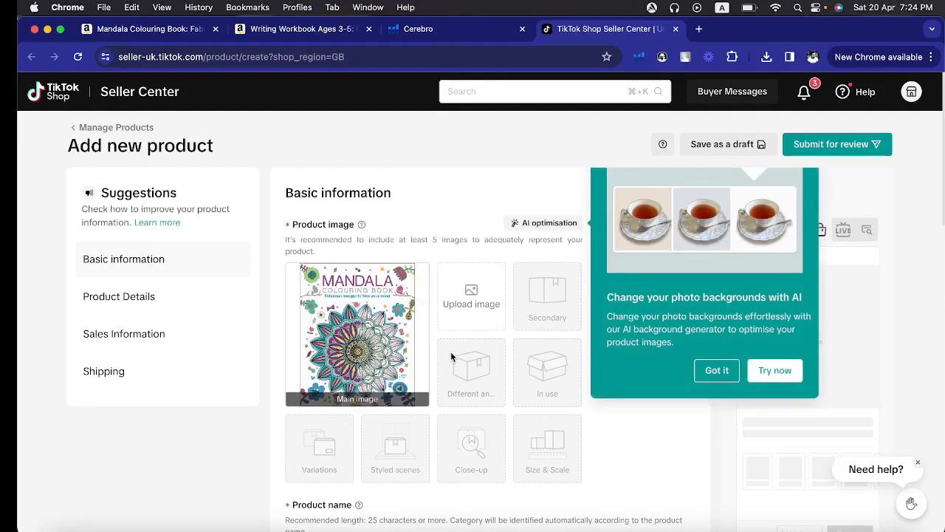
- Dismiss the AI photo background tip and close the image quantity and quality notice above the product name
left_click(719, 370)
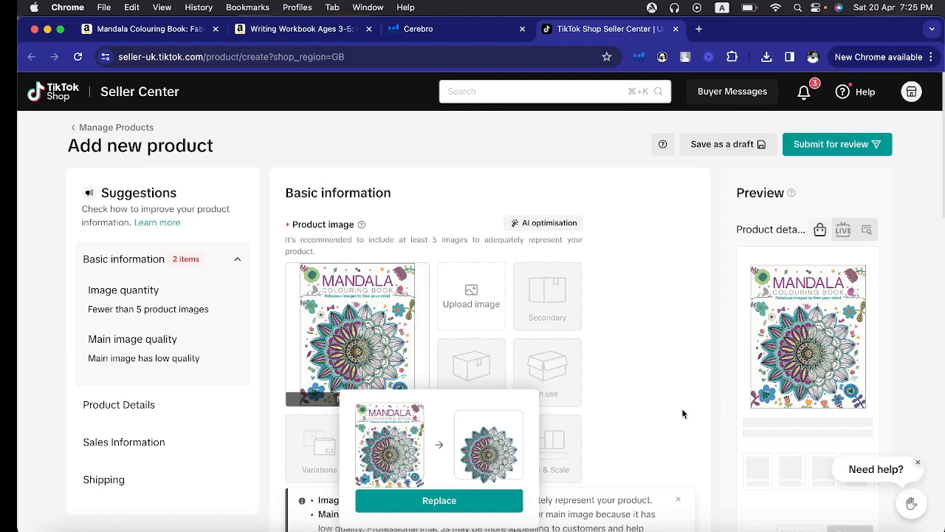
scroll(682, 407, "down", 3)
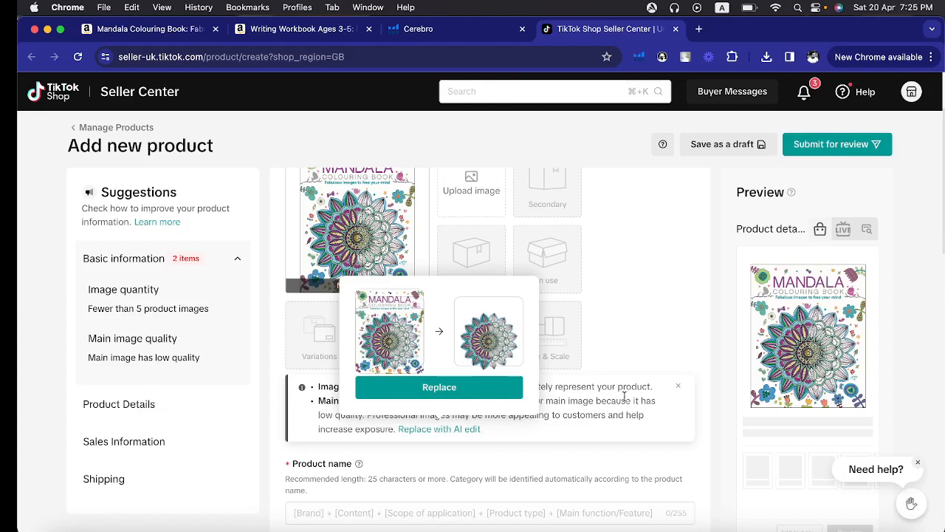
left_click(682, 388)
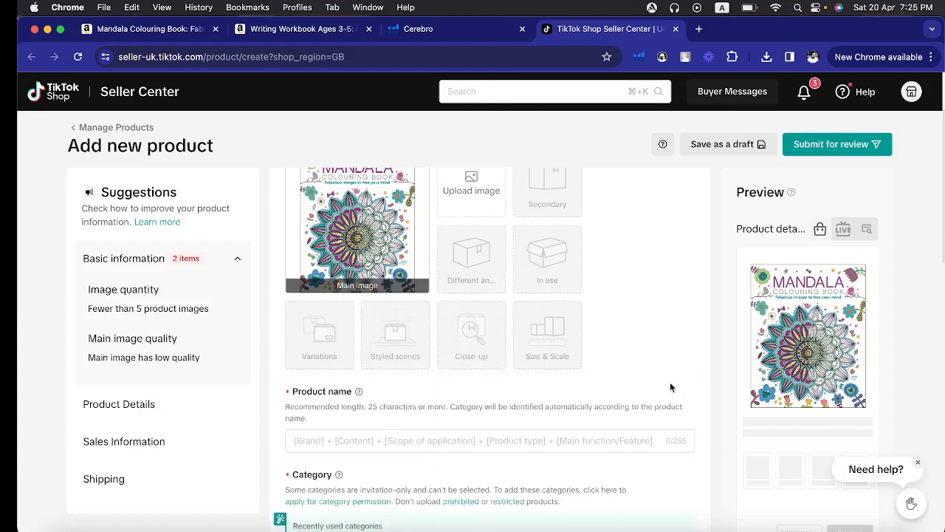
- Upload 71juuBc1NDS._SL1500_.jpg from the Desktop as the second product image, shifting it so the whole mandala fits inside the 1:1 crop
scroll(612, 401, "up", 2)
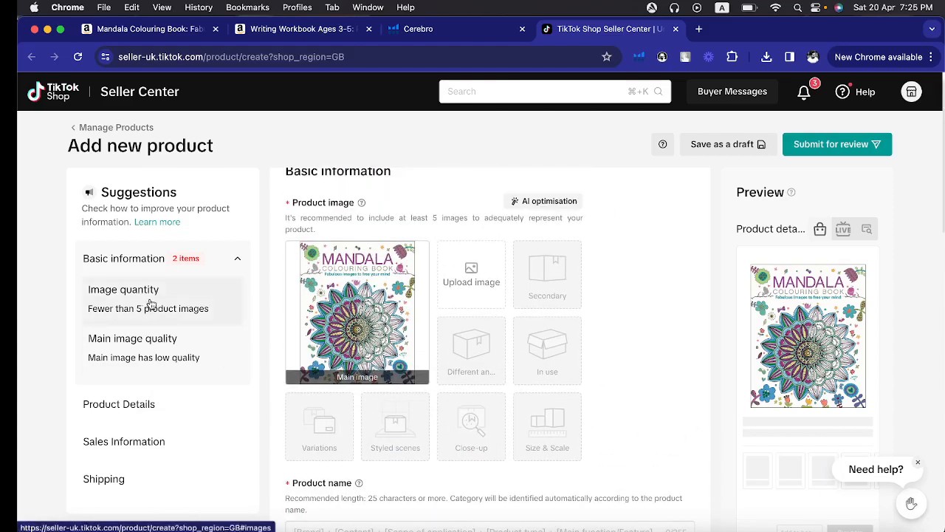
mouse_move(469, 276)
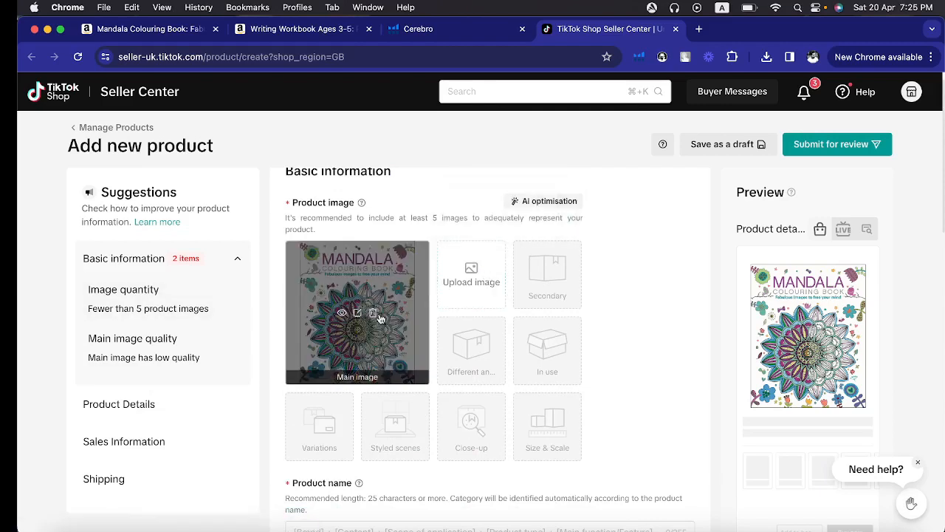
left_click(474, 303)
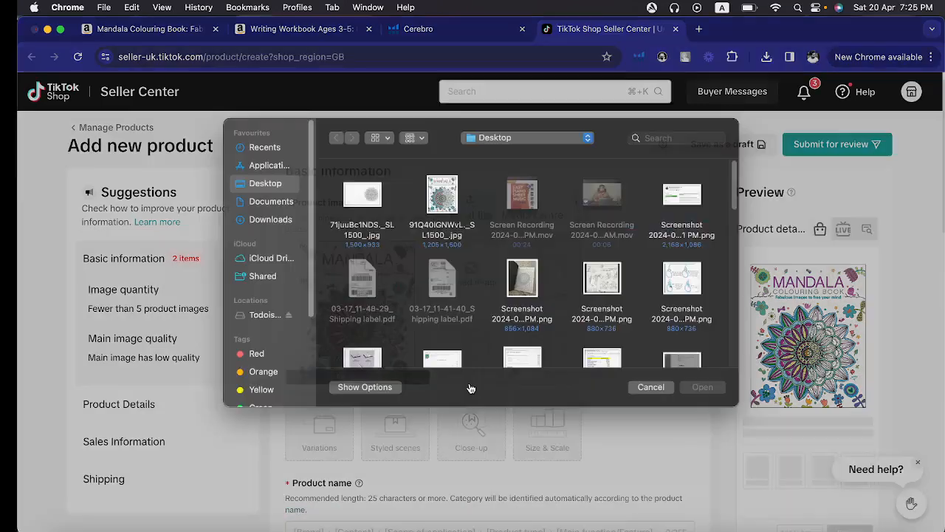
left_click(363, 204)
key("Return")
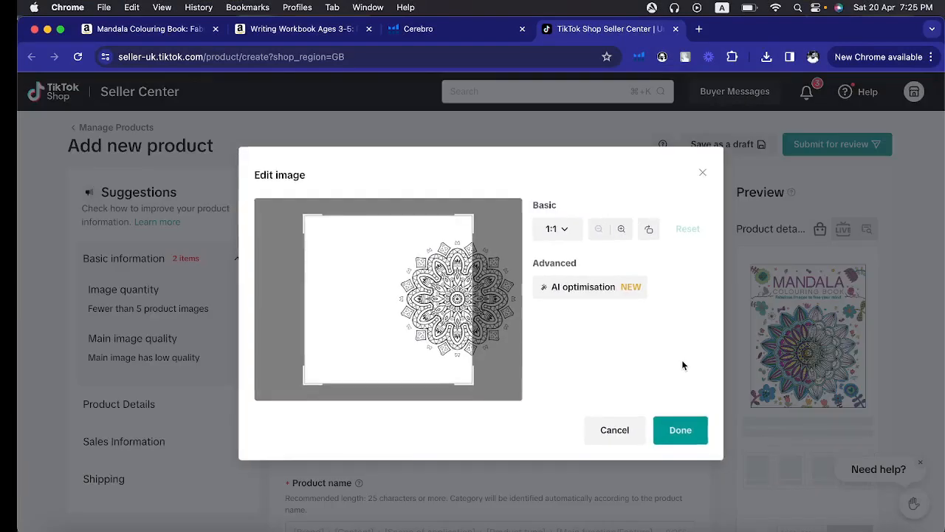
left_click_drag(411, 337, 297, 325)
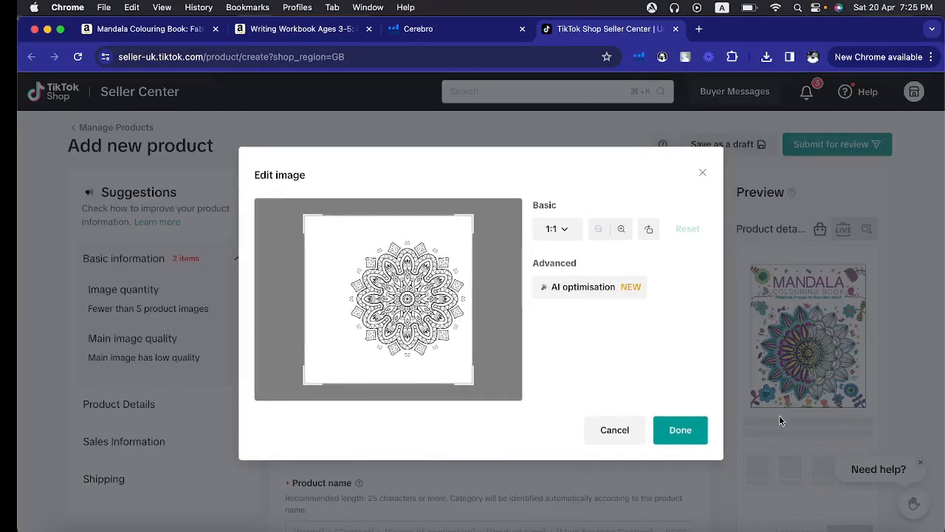
left_click(680, 430)
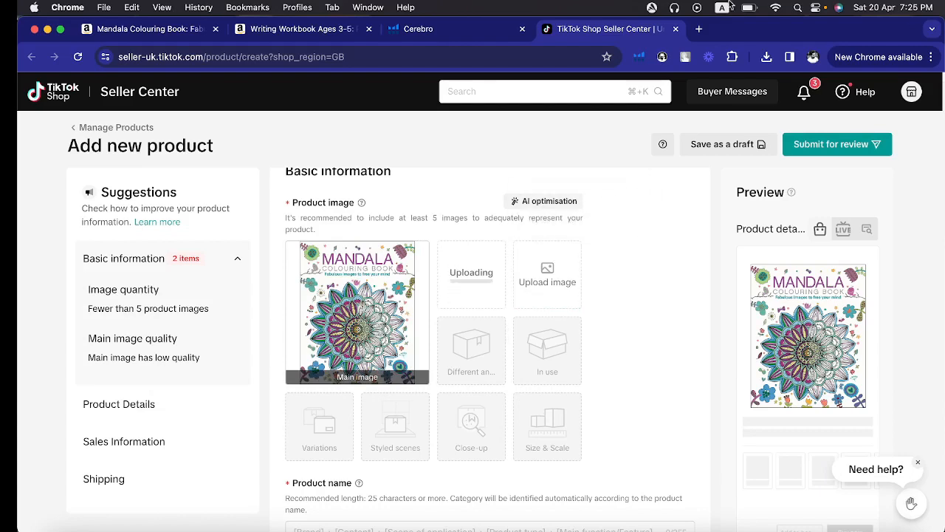
- Review the Mandala Colouring Book listing on Amazon, including its images, description, price and rank chart, sales estimator and product summary
left_click(295, 29)
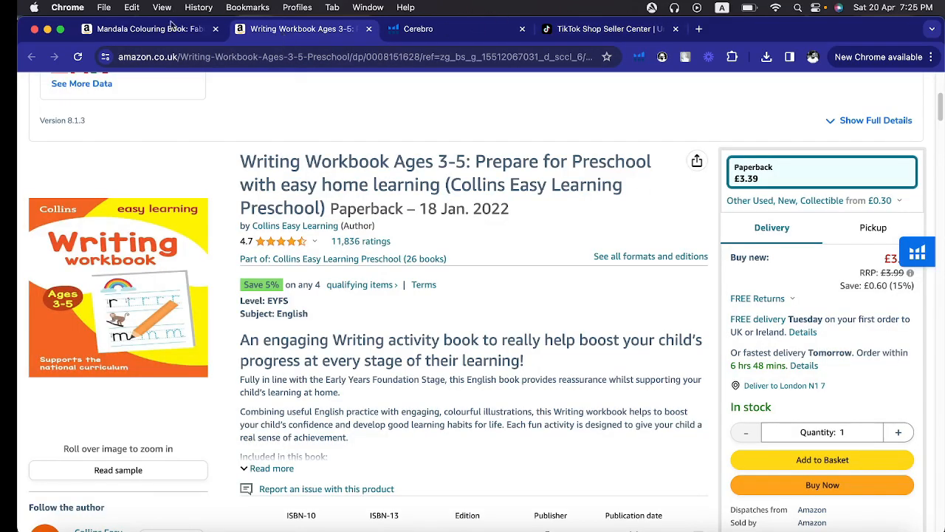
left_click(154, 39)
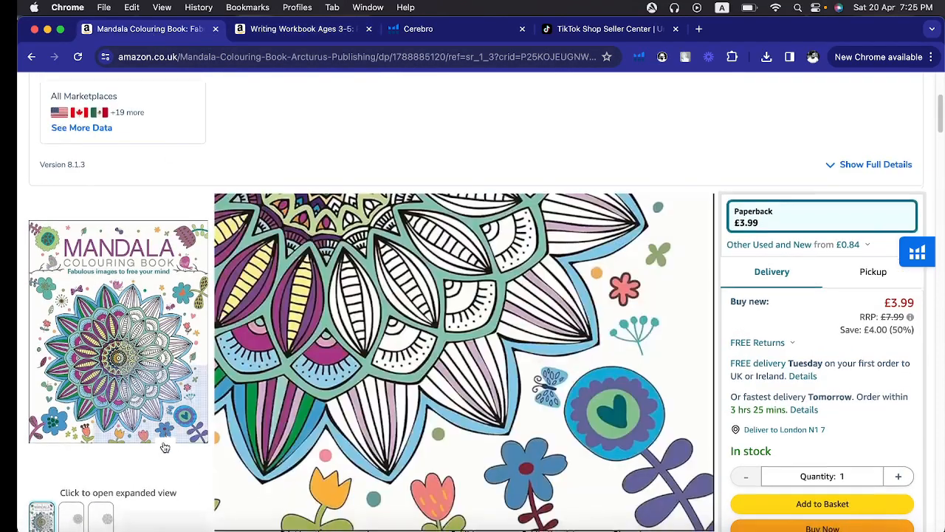
scroll(219, 348, "down", 2)
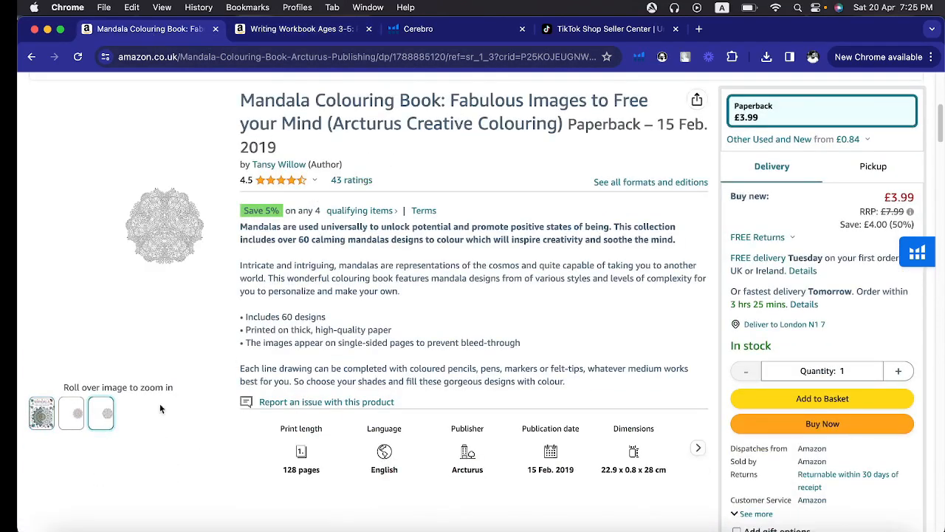
scroll(246, 427, "down", 6)
scroll(245, 427, "down", 10)
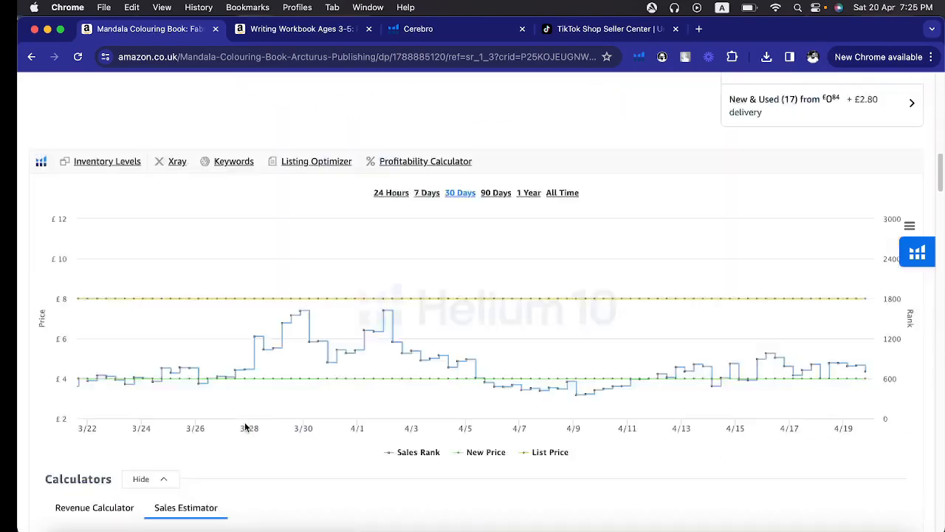
scroll(244, 426, "up", 8)
scroll(244, 426, "up", 6)
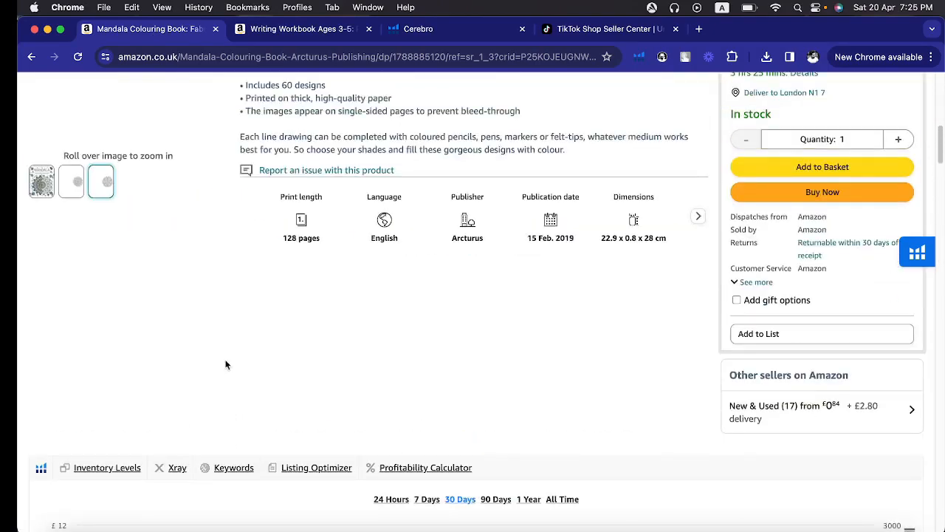
scroll(159, 332, "up", 2)
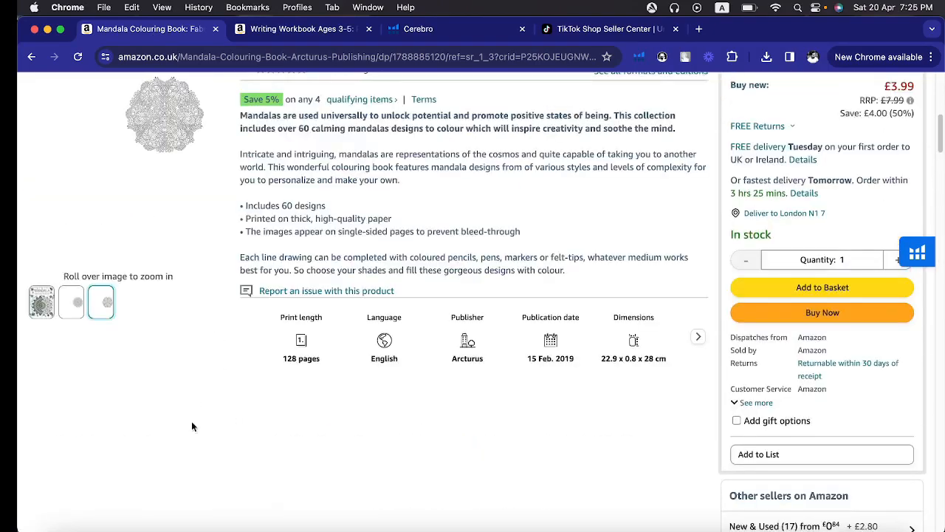
scroll(152, 177, "up", 2)
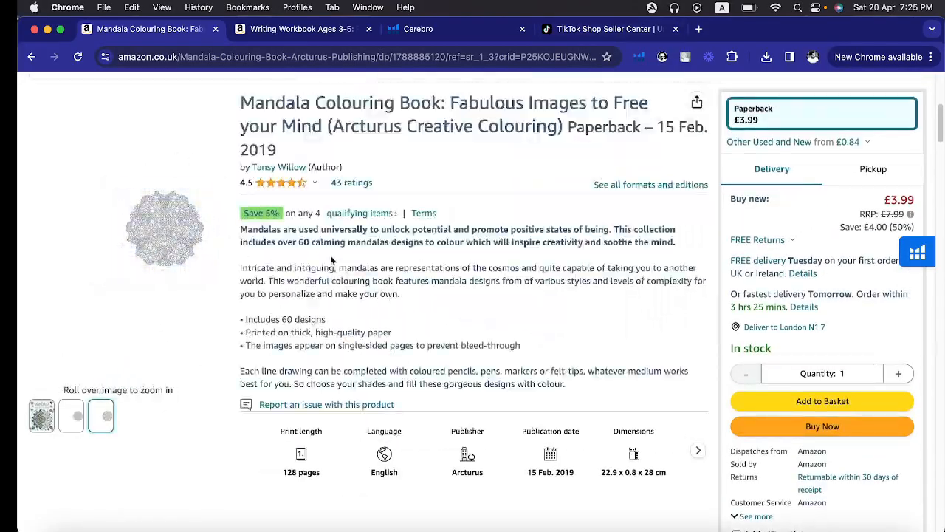
scroll(506, 316, "down", 10)
scroll(507, 329, "down", 5)
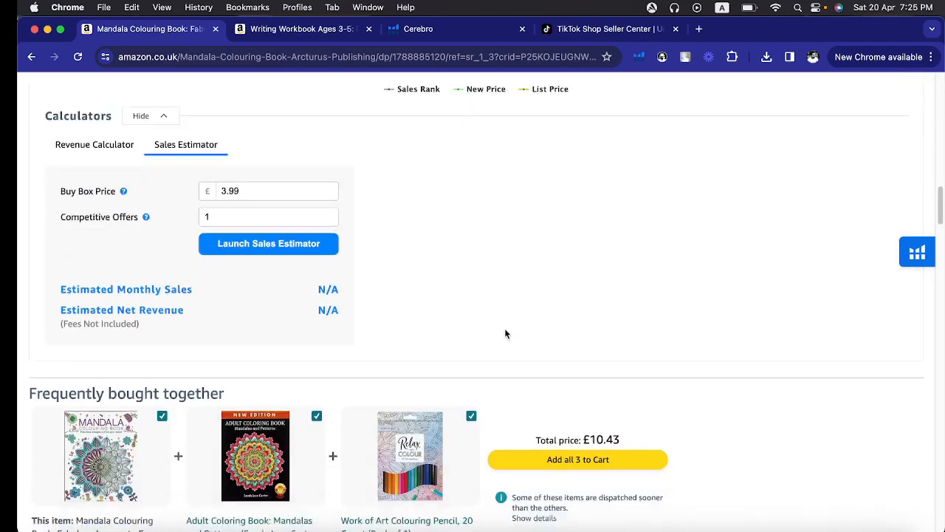
scroll(504, 329, "up", 12)
scroll(505, 335, "up", 3)
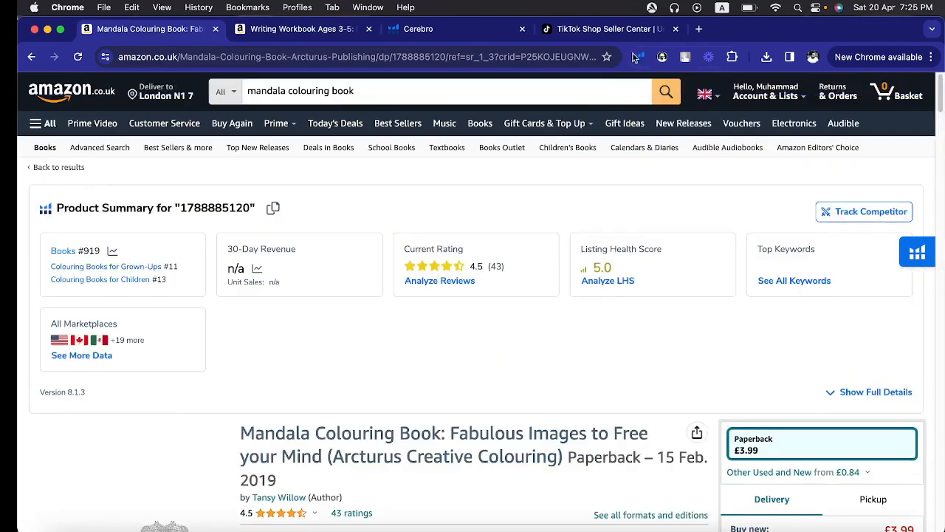
- Return to the TikTok Shop product form, close the image recommendations notice and collapse the Basic information suggestions
left_click(613, 29)
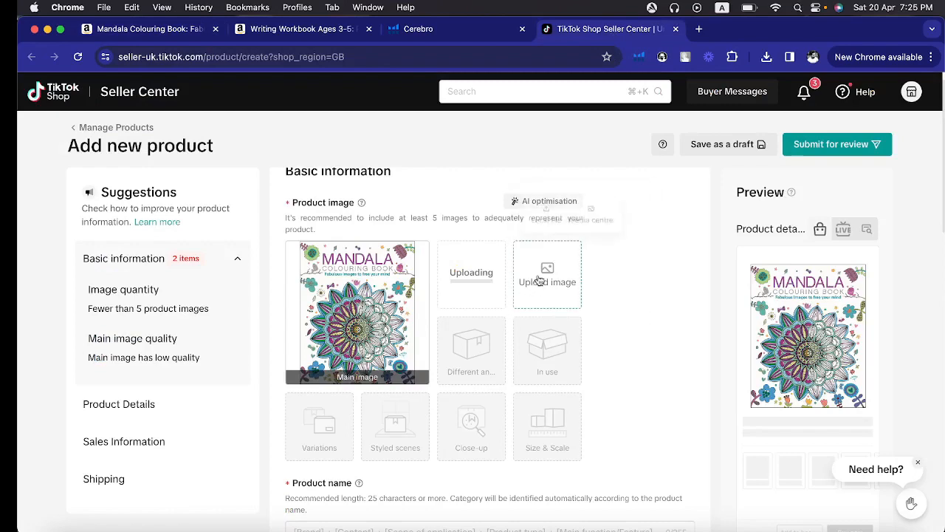
scroll(554, 338, "down", 3)
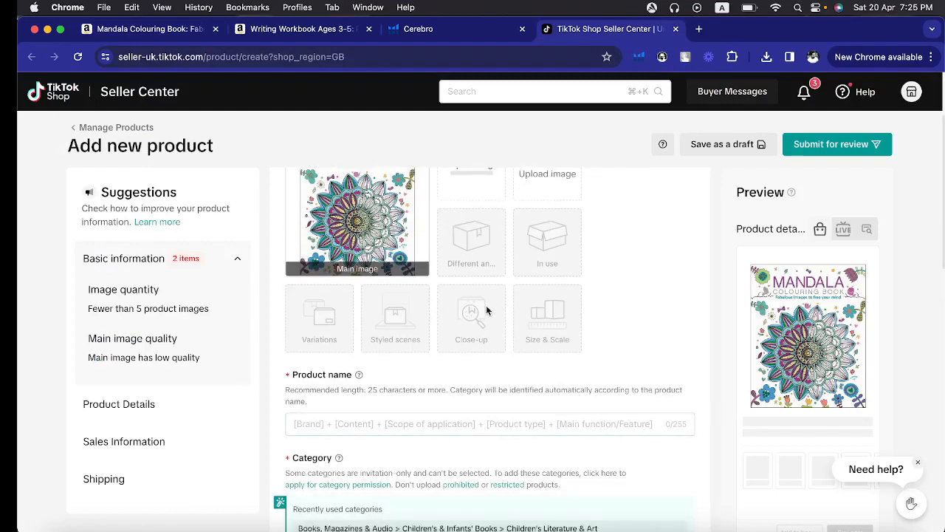
scroll(486, 305, "up", 2)
scroll(444, 389, "down", 1)
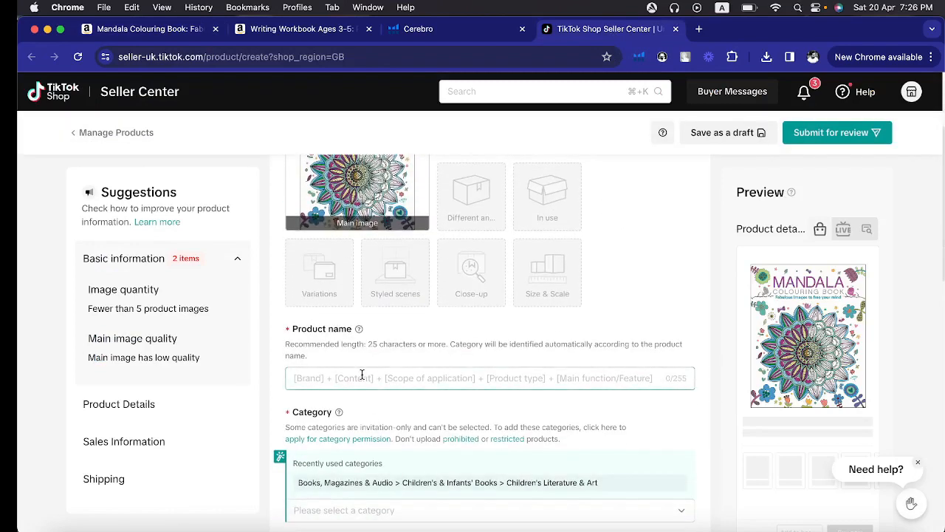
scroll(479, 239, "up", 1)
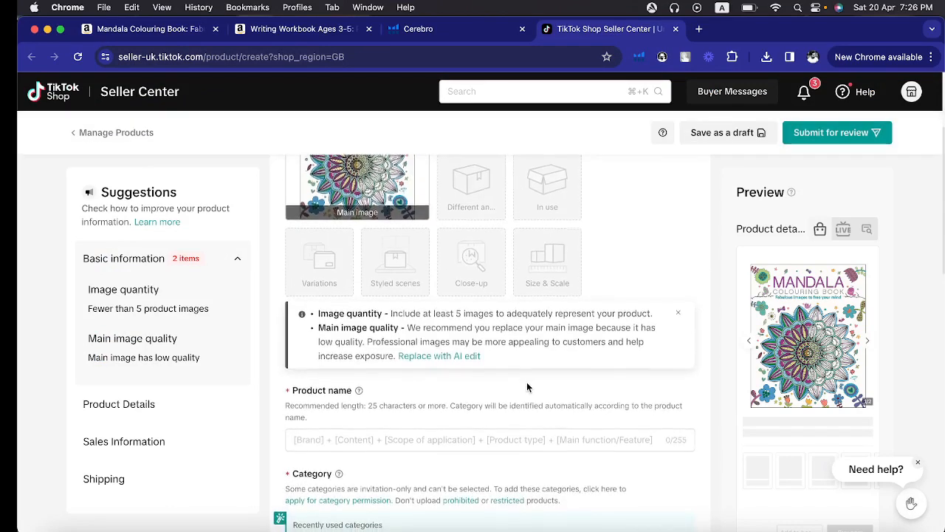
scroll(526, 394, "down", 3)
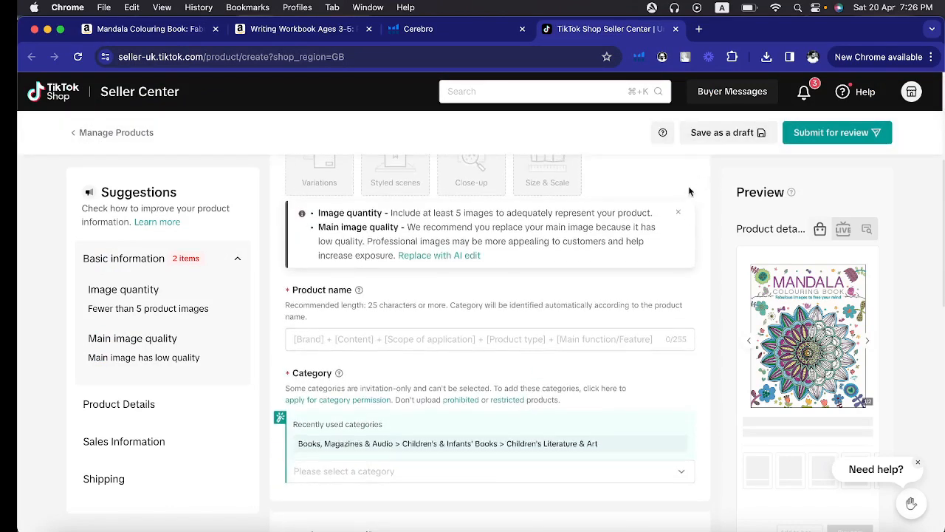
left_click(678, 214)
left_click(678, 214)
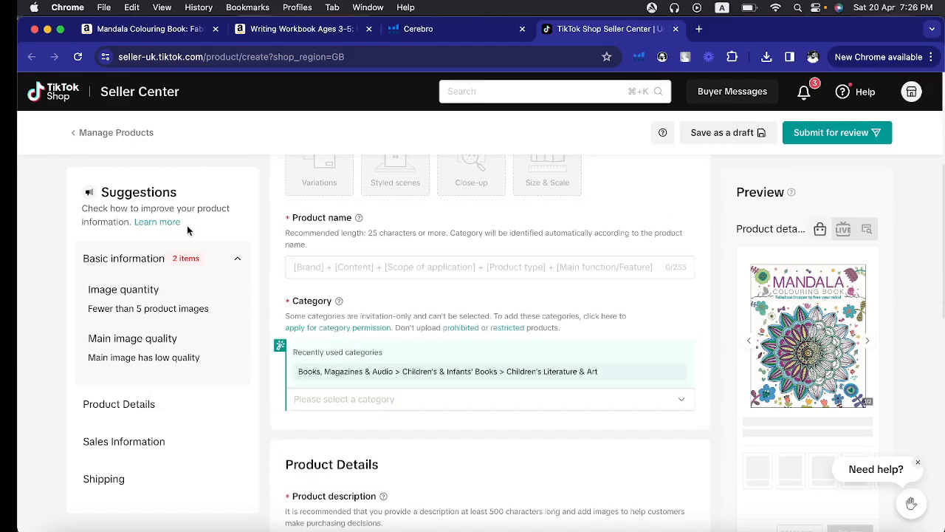
left_click(237, 258)
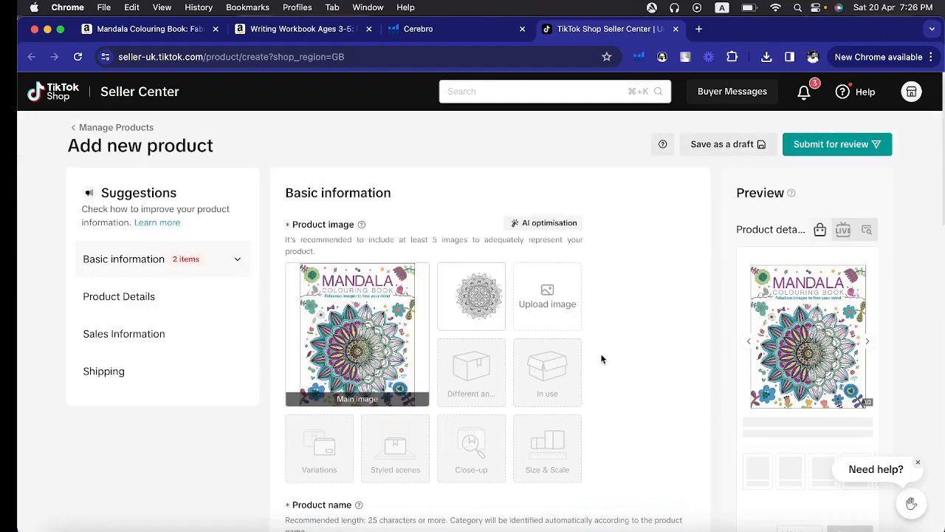
- Examine the Product name and Category fields below the product images in the TikTok Shop form
scroll(601, 359, "down", 2)
scroll(601, 361, "down", 2)
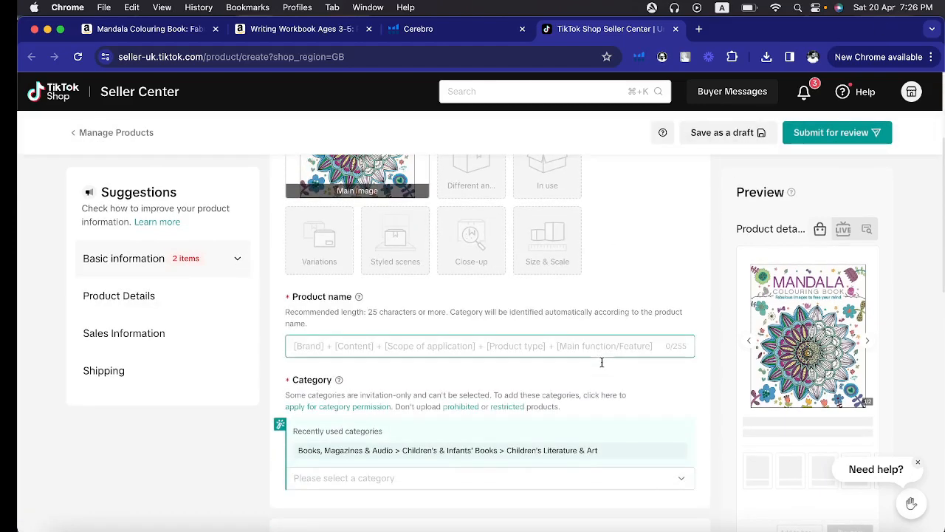
left_click(426, 356)
scroll(472, 240, "up", 2)
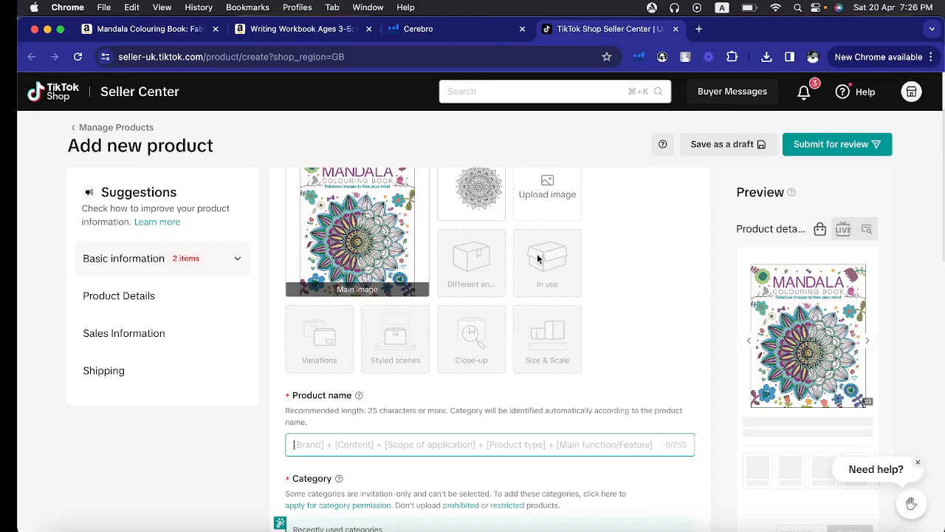
scroll(530, 259, "down", 2)
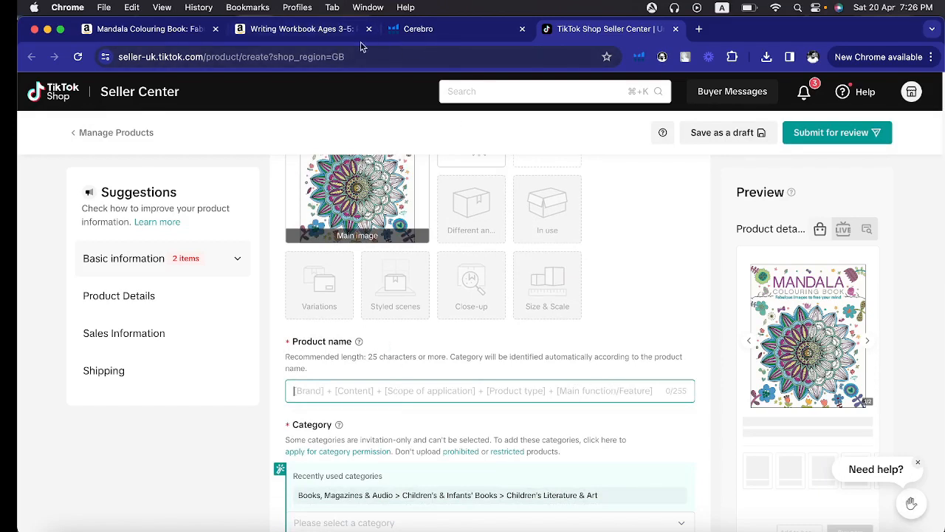
scroll(391, 360, "up", 1)
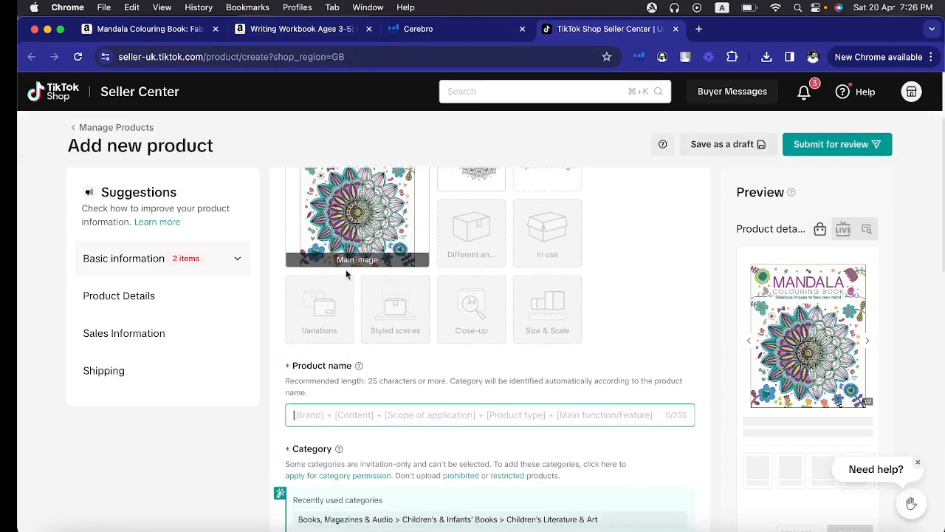
left_click(354, 57)
left_click(299, 29)
left_click(144, 28)
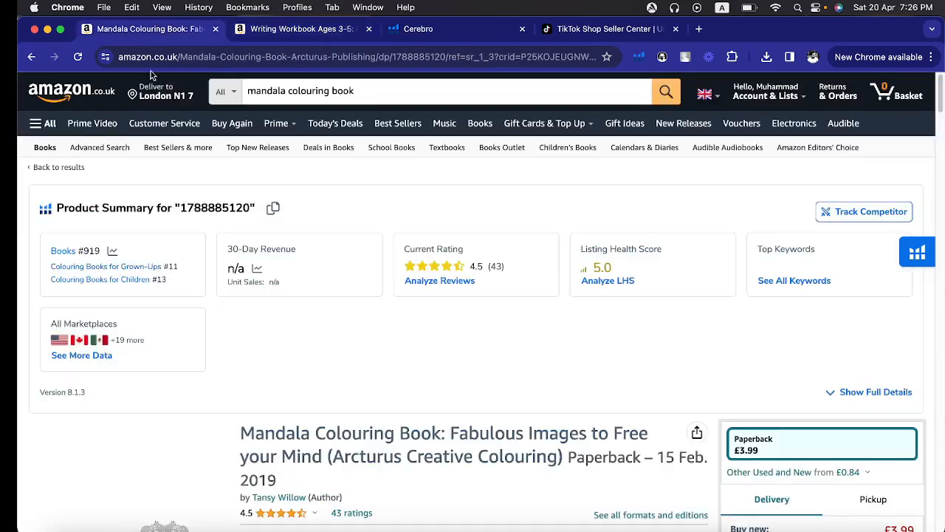
scroll(353, 364, "down", 5)
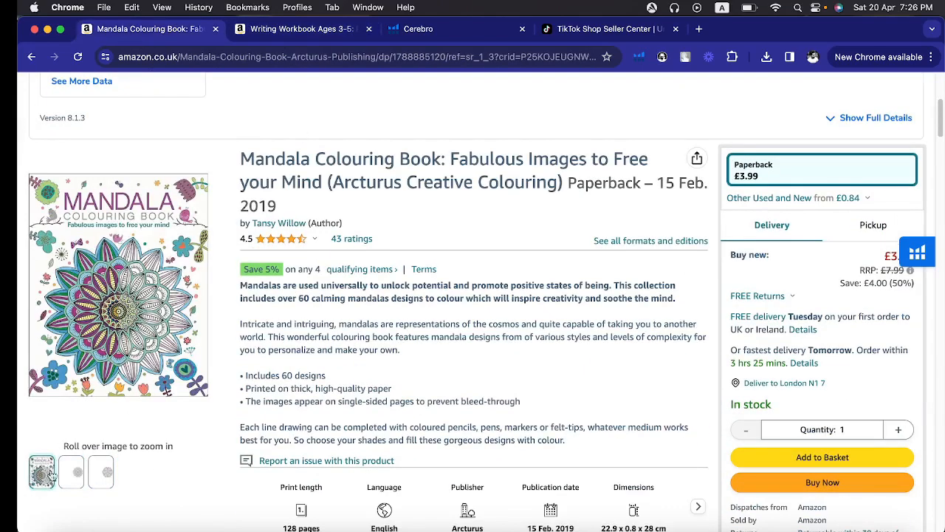
scroll(400, 106, "up", 5)
double_click(473, 57)
right_click(473, 57)
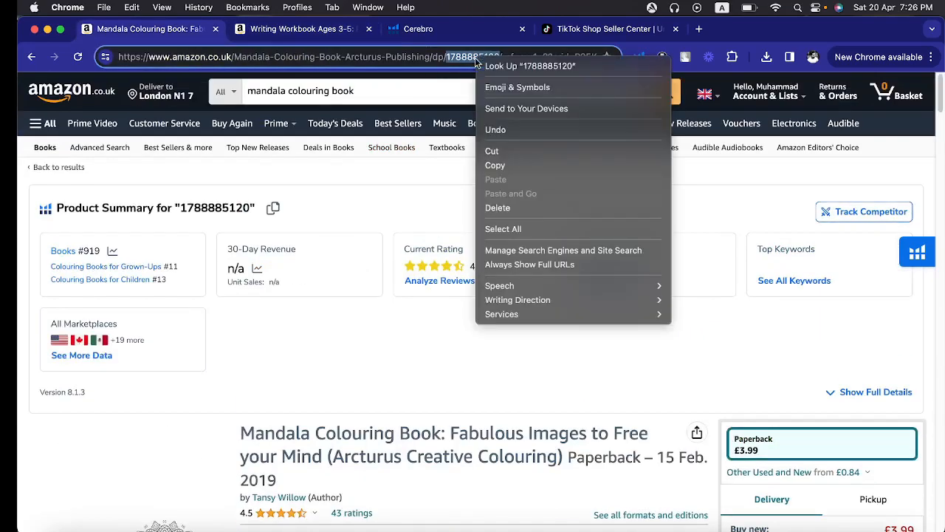
left_click(496, 166)
left_click(432, 31)
scroll(222, 229, "up", 5)
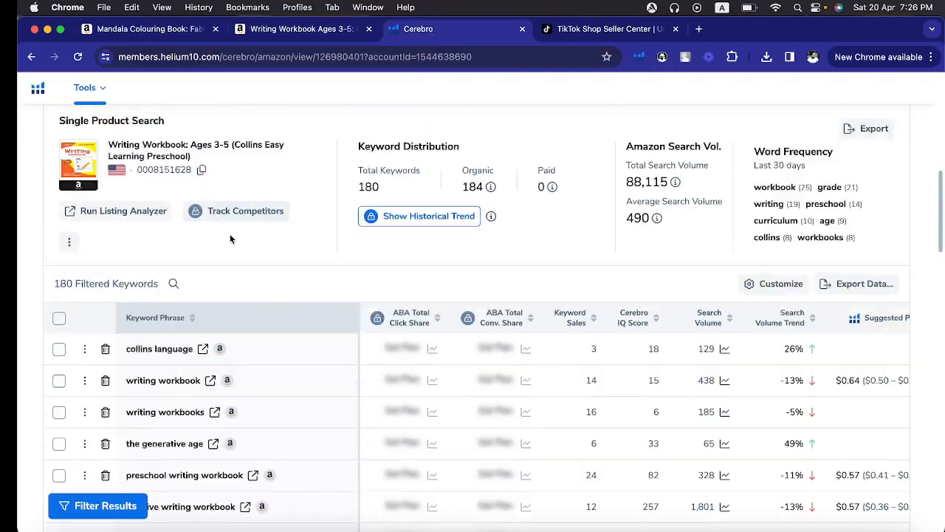
left_click(198, 208)
right_click(207, 209)
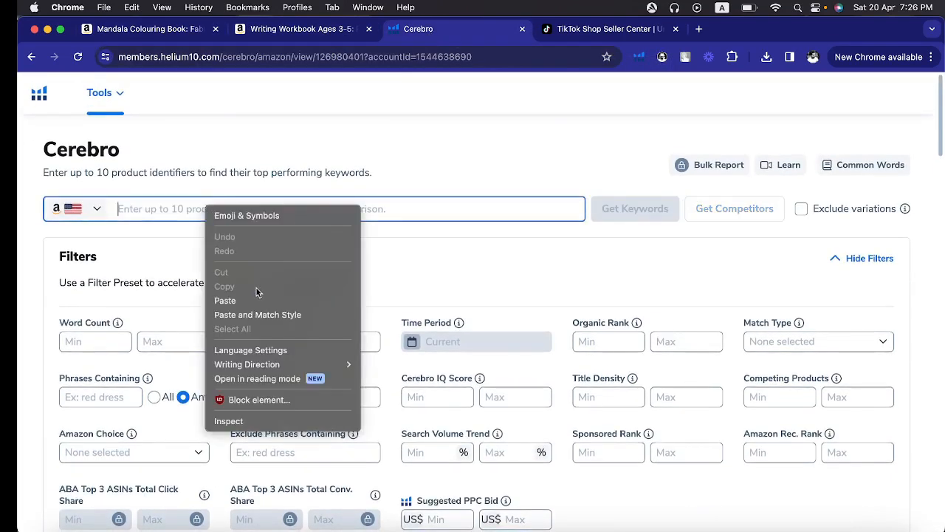
left_click(660, 208)
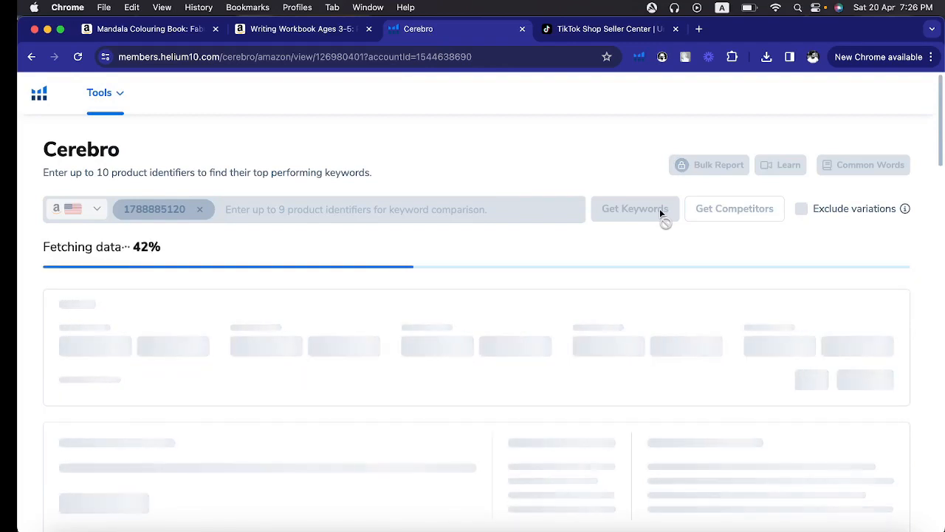
- Review the Mandala Colouring Book's title, description, product details and customer reviews on Amazon
left_click(177, 31)
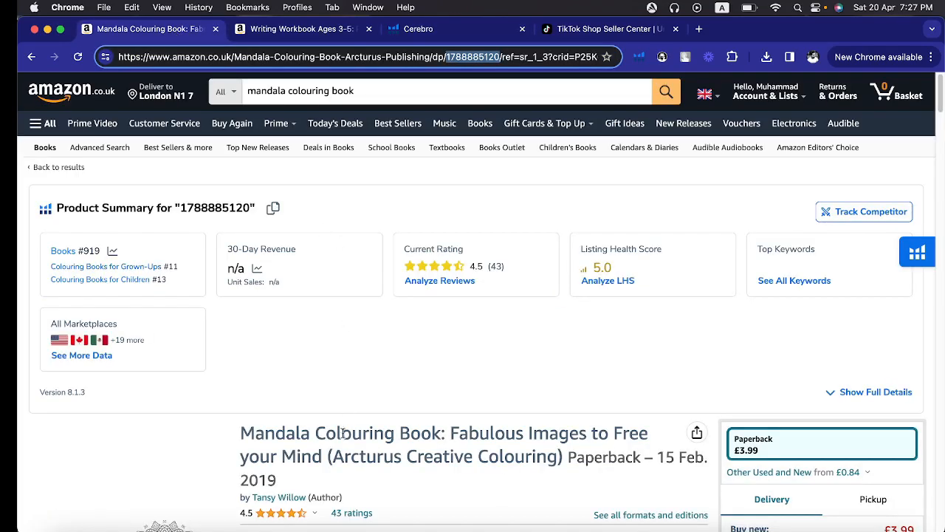
scroll(325, 233, "down", 3)
left_click_drag(242, 190, 437, 194)
left_click(437, 194)
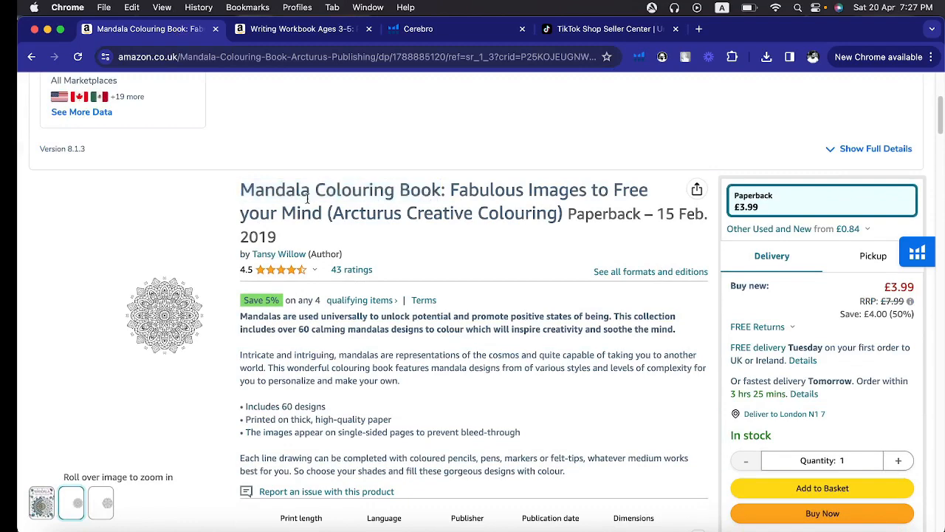
left_click_drag(254, 190, 487, 185)
left_click(424, 188)
scroll(443, 318, "down", 10)
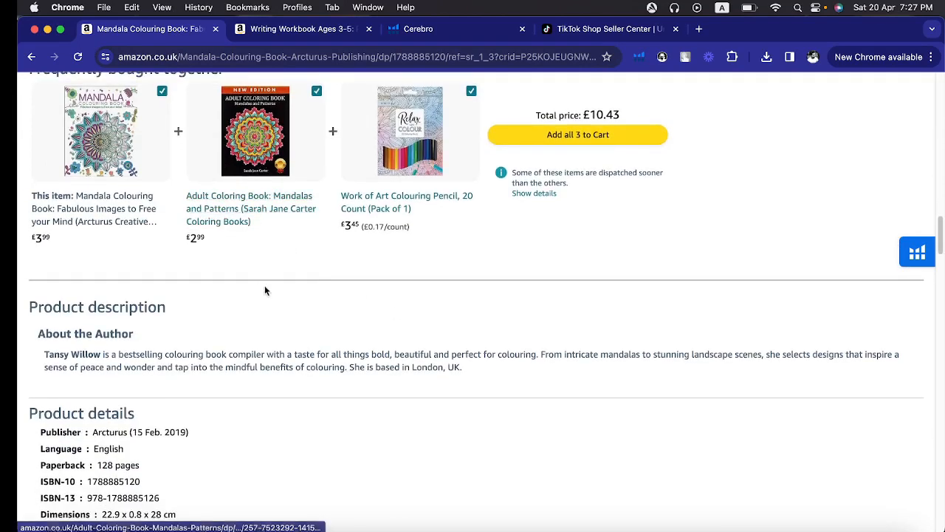
scroll(265, 288, "down", 3)
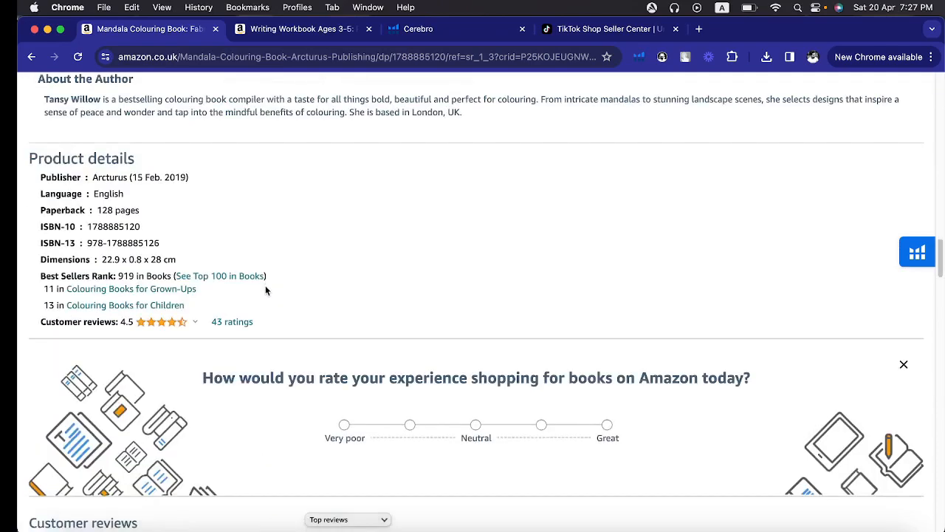
scroll(265, 291, "down", 10)
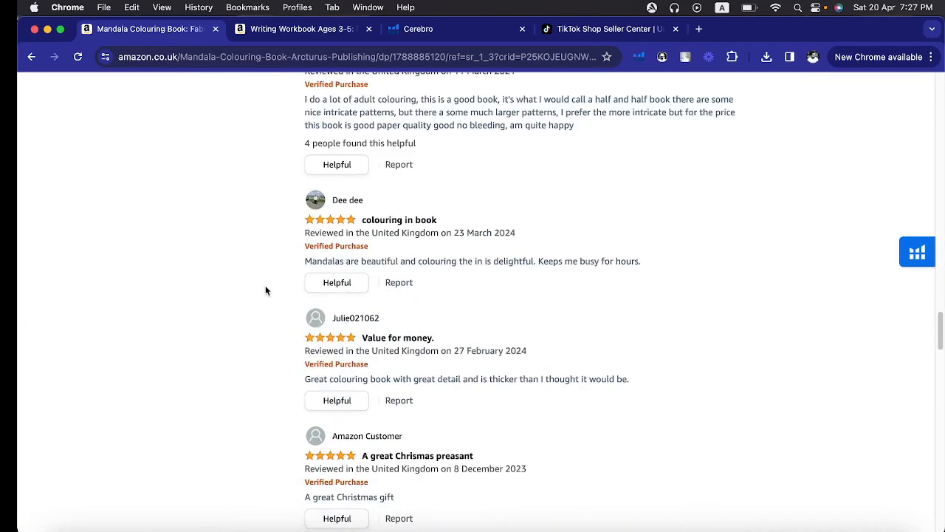
scroll(265, 290, "up", 20)
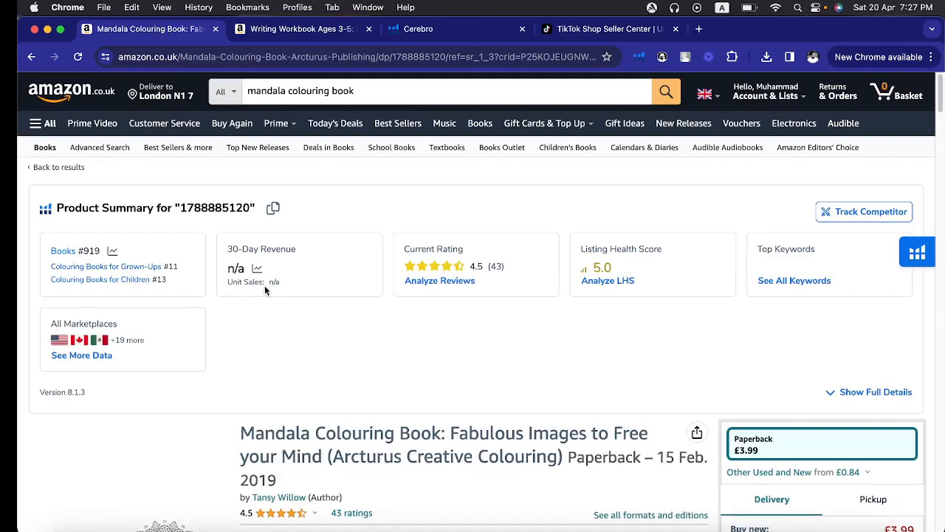
- Open the Cerebro keyword results for the book and widen the Keyword Phrase column so full phrases fit
left_click(456, 28)
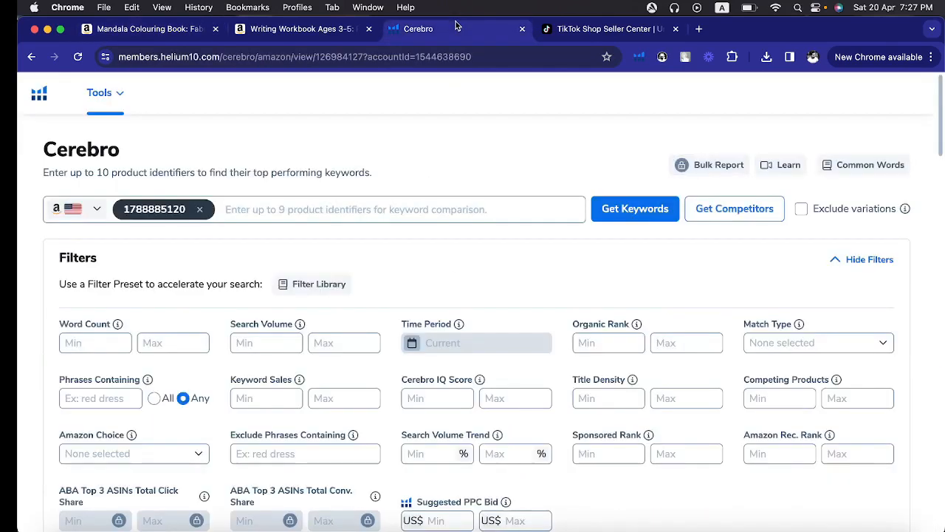
left_click(170, 32)
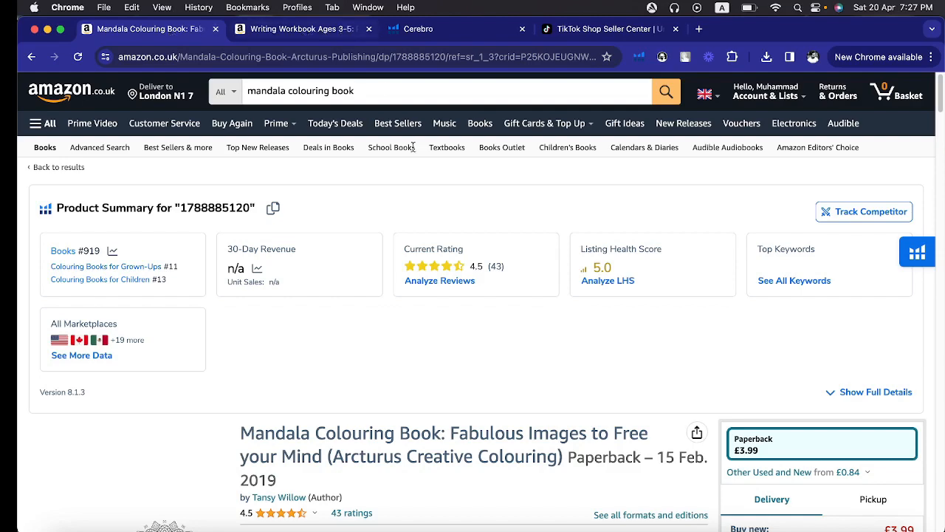
left_click(428, 29)
scroll(333, 313, "down", 10)
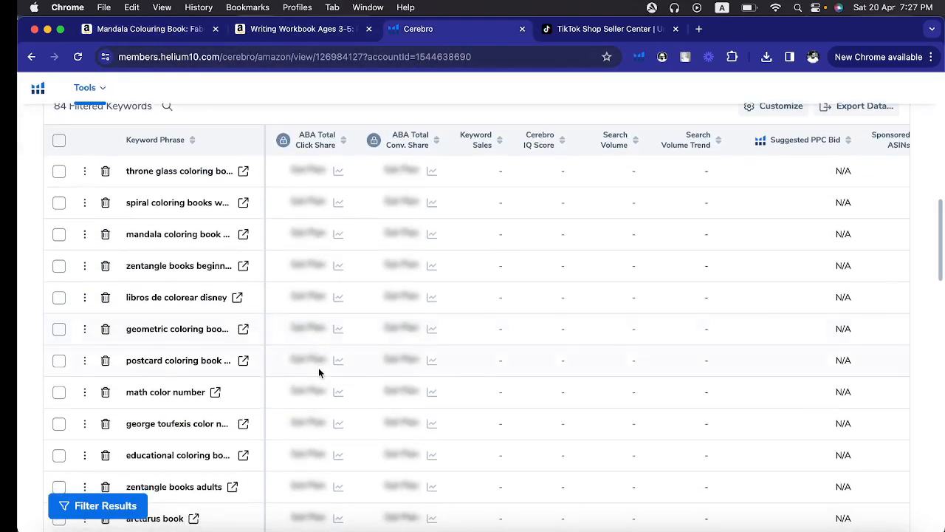
scroll(257, 308, "up", 3)
left_click_drag(266, 309, 381, 317)
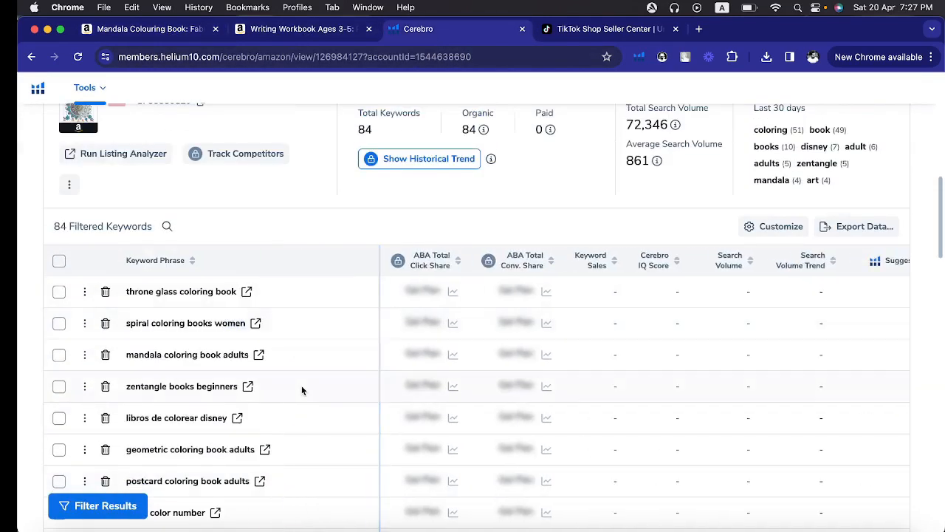
- Examine the first keyword phrases down to "mandala coloring book", closing the keyword data notice
scroll(222, 355, "down", 1)
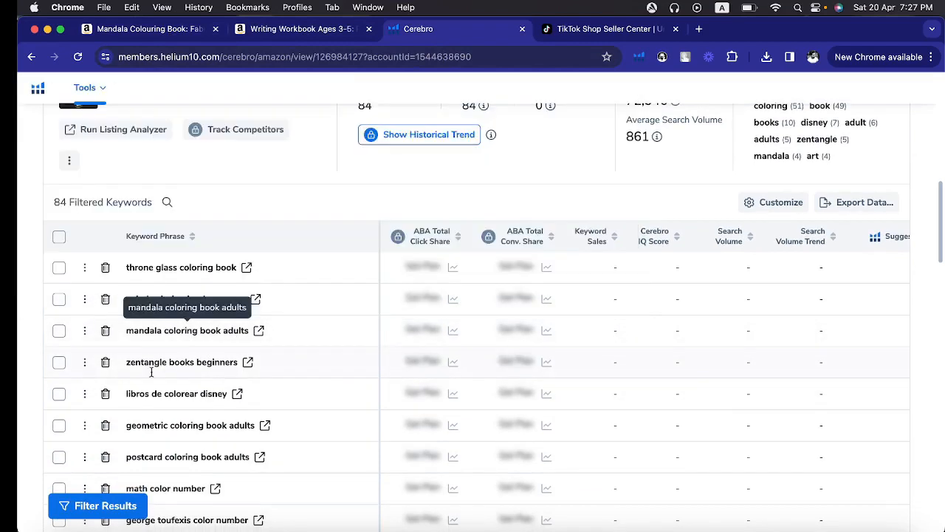
scroll(184, 414, "down", 1)
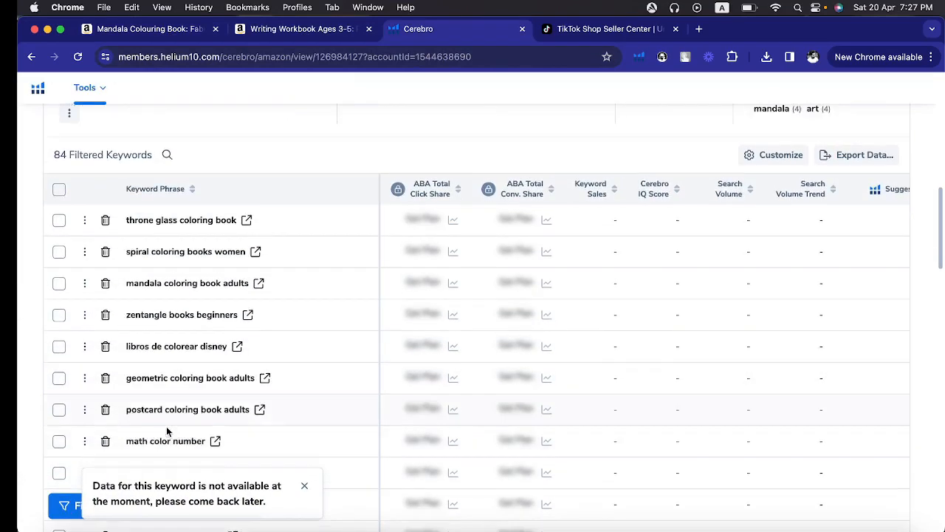
scroll(170, 432, "down", 3)
left_click(304, 486)
scroll(191, 440, "down", 7)
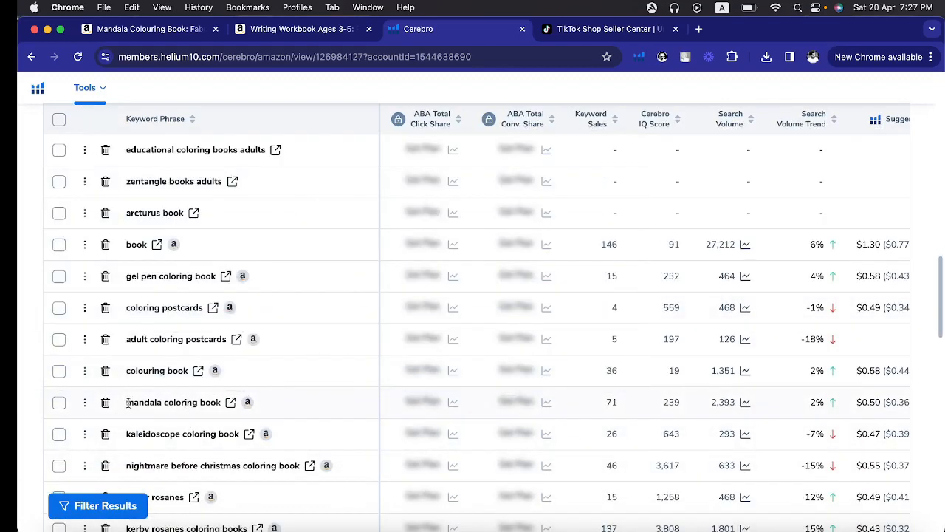
left_click_drag(126, 403, 158, 404)
left_click(206, 400)
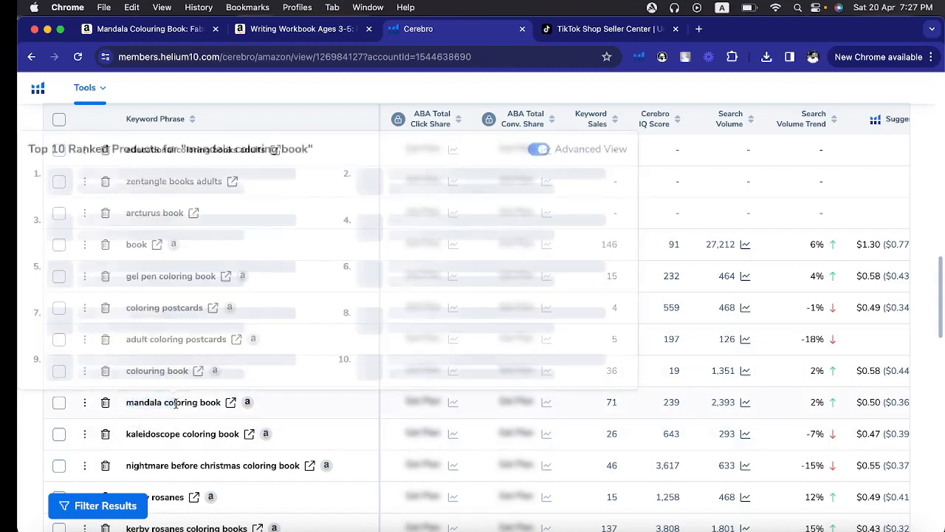
- Examine the remaining keyword phrases and the top 10 ranked products for "pattern coloring book"
scroll(174, 433, "down", 5)
scroll(174, 434, "down", 1)
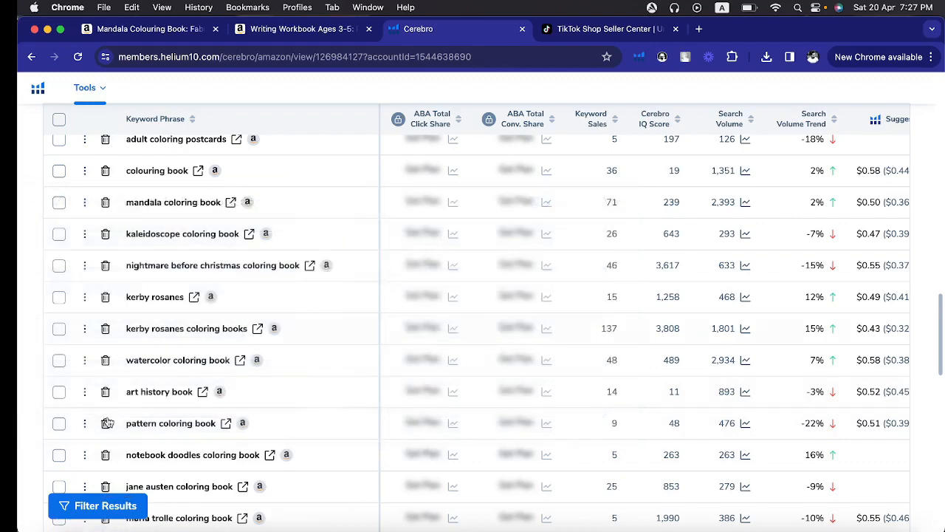
left_click_drag(131, 422, 196, 423)
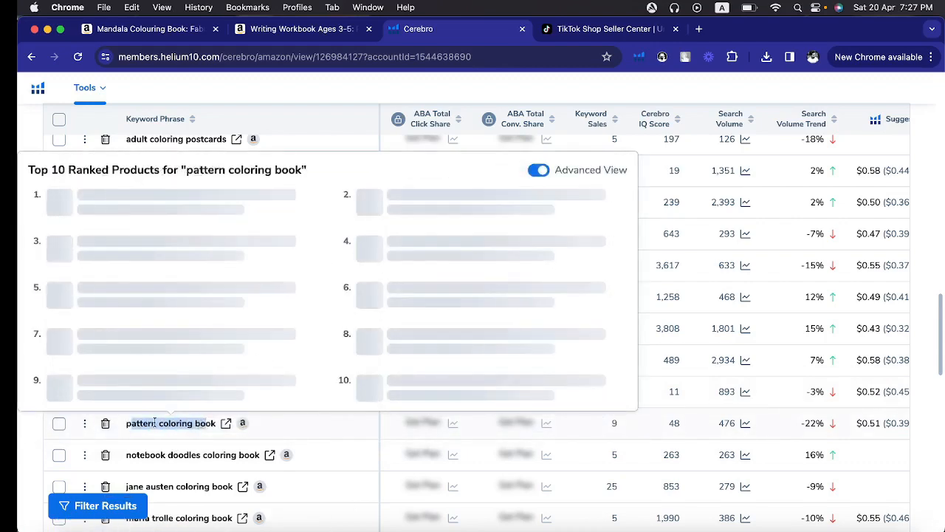
left_click(155, 421)
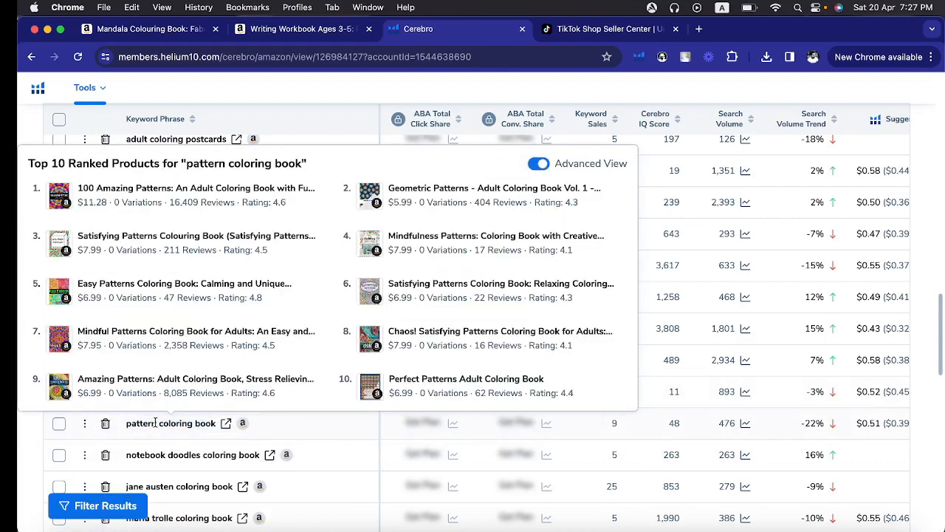
scroll(155, 422, "down", 3)
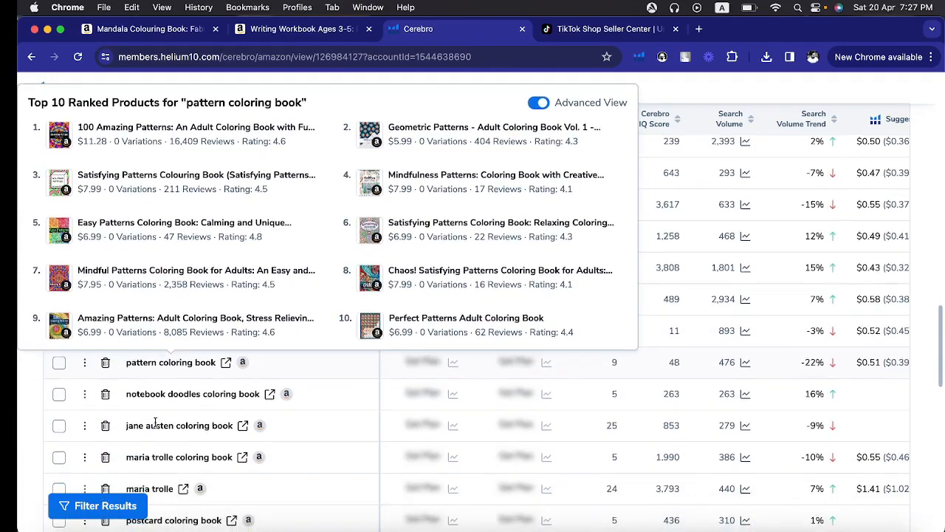
scroll(155, 414, "down", 3)
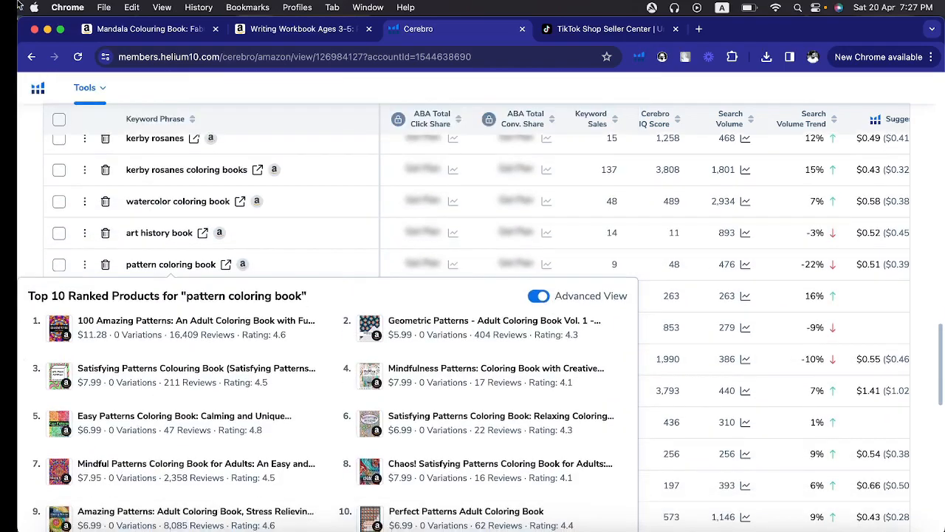
scroll(20, 339, "down", 10)
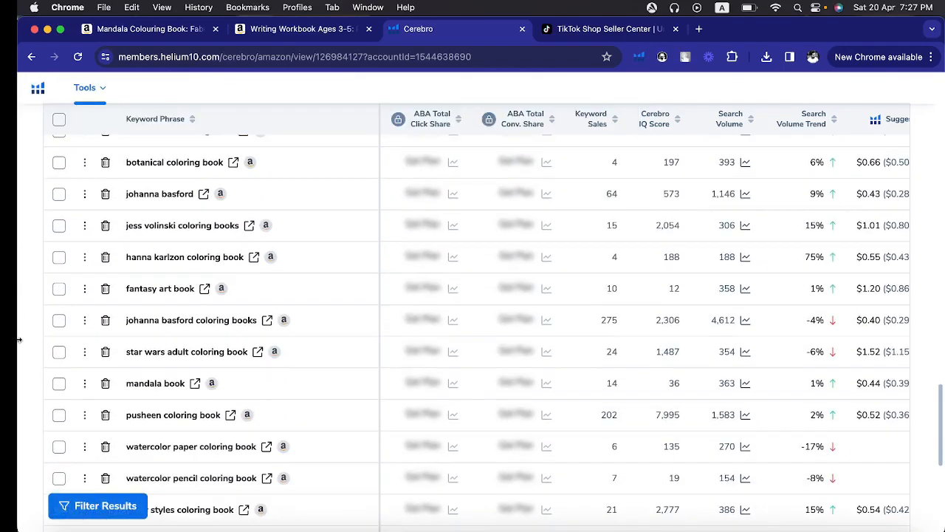
scroll(20, 340, "up", 20)
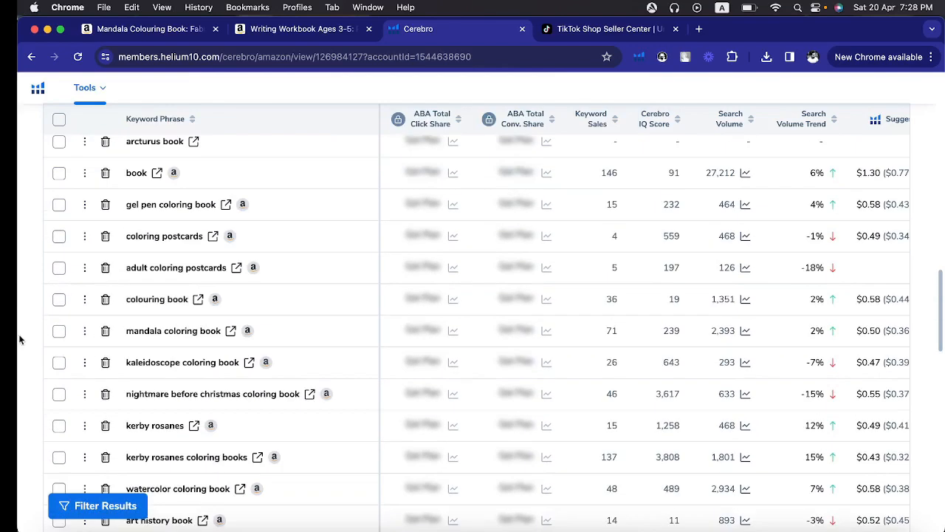
left_click(570, 31)
left_click(381, 485)
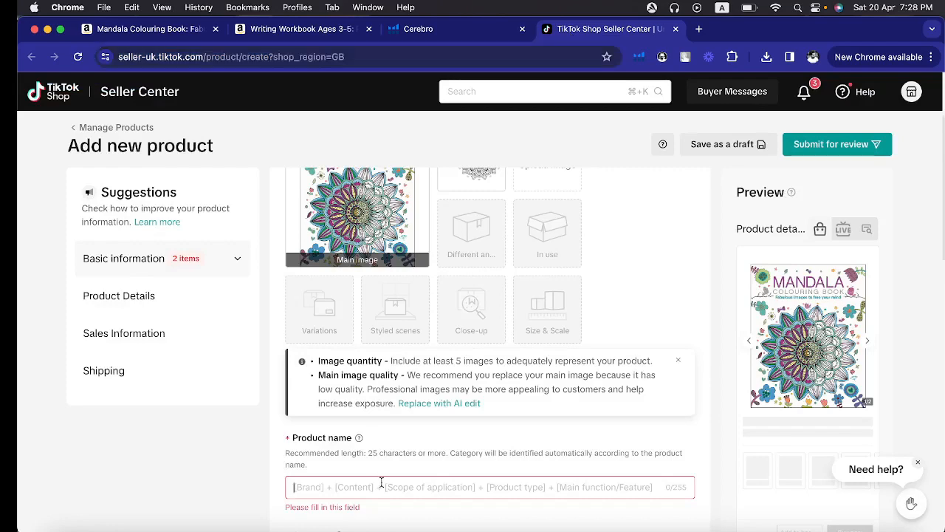
type("M")
key("BackSpace")
- Check the book's title on Amazon and enter "Amazing Mandala Colouring Book" as the product name in TikTok Shop Seller Center
left_click(126, 31)
scroll(325, 411, "down", 5)
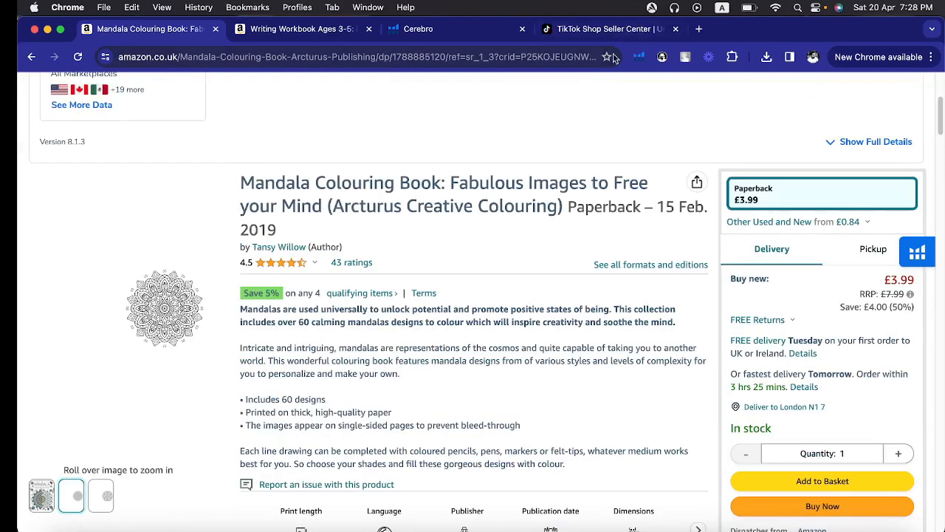
left_click(608, 31)
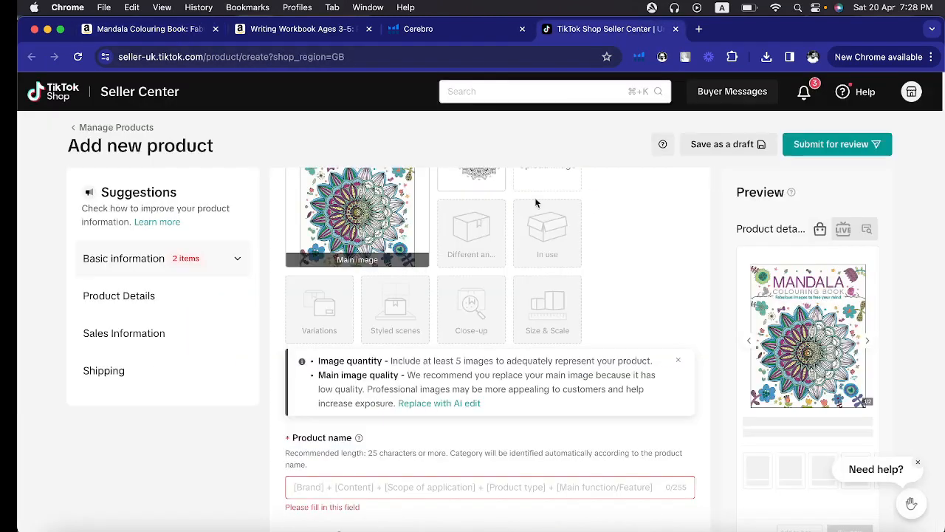
left_click(338, 480)
type("Amazing Mandala Colouring Book")
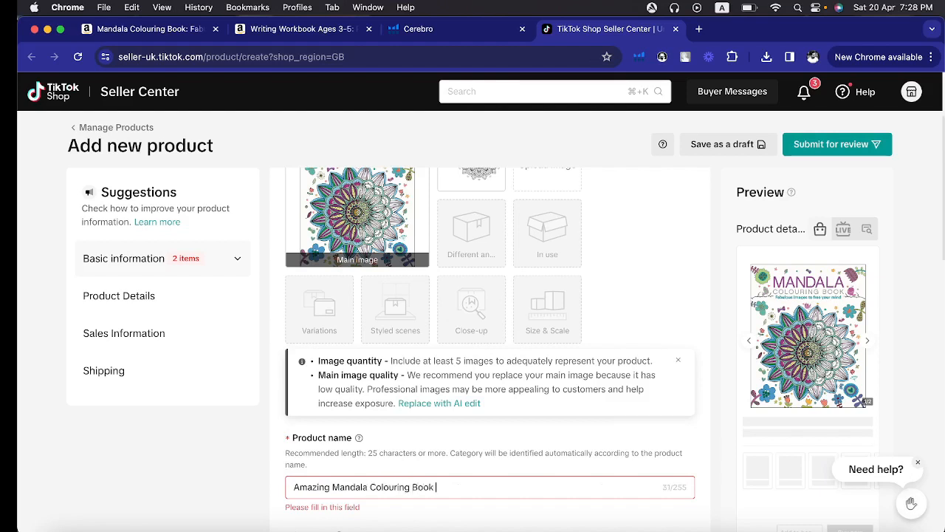
- Recheck the Amazon title and extend the TikTok product name with ", Pattern Colouring Book,"
left_click(153, 28)
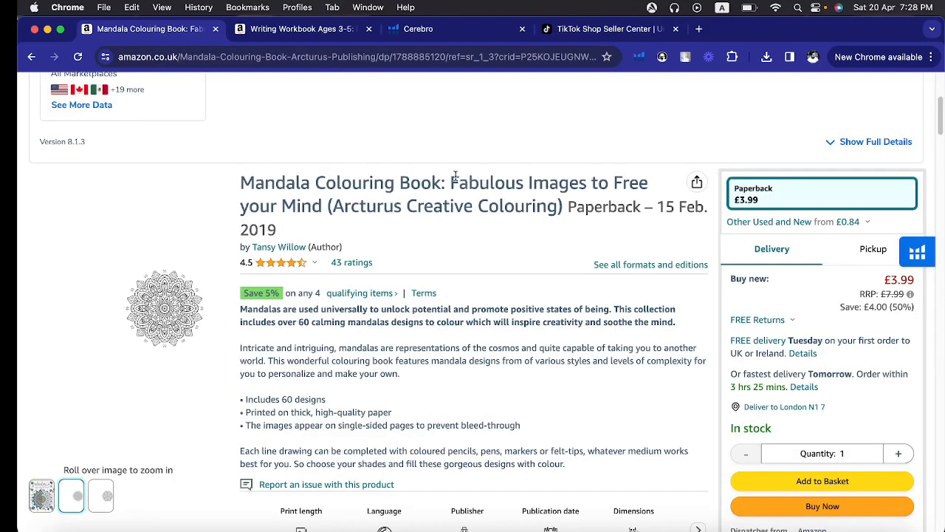
left_click(613, 31)
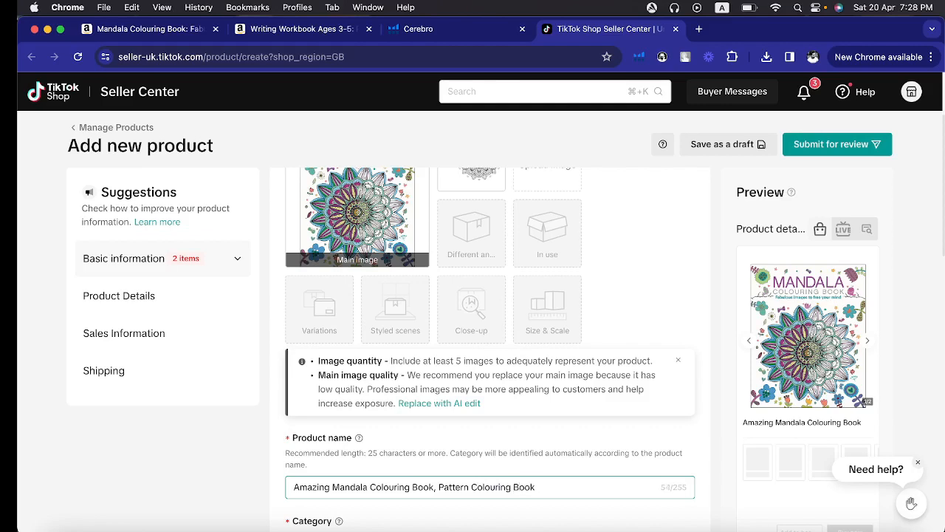
scroll(517, 353, "down", 3)
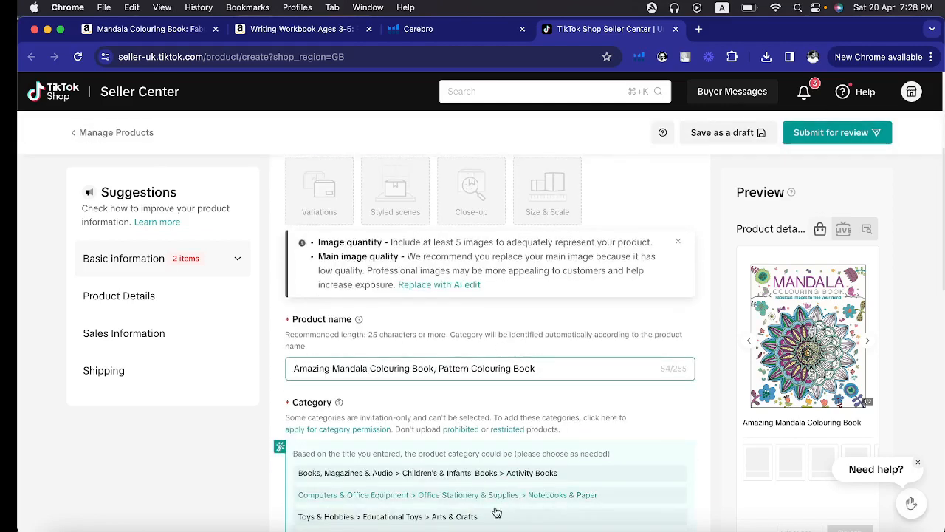
type(",")
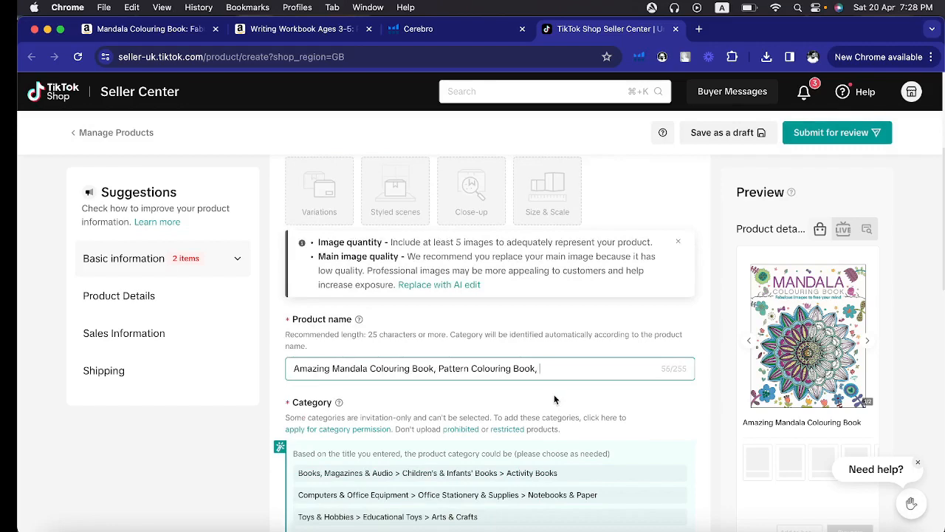
- Copy the phrase "over 60 calming mandalas designs" from the Mandala Colouring Book's description on Amazon
left_click(308, 38)
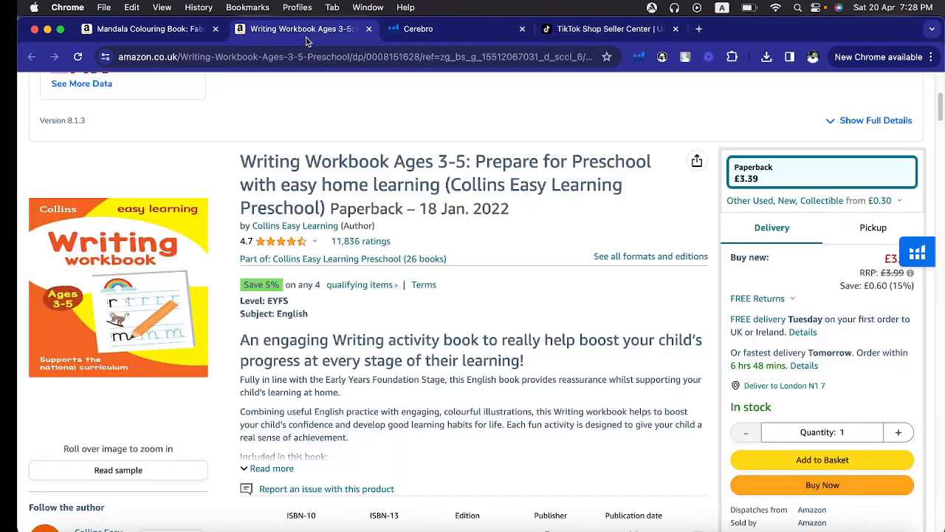
left_click(125, 35)
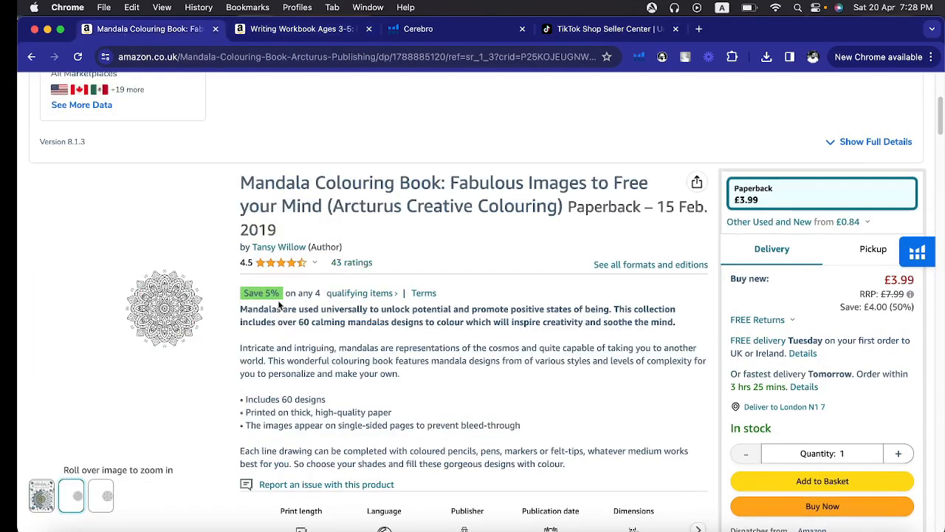
left_click_drag(296, 322, 381, 310)
left_click(319, 337)
left_click_drag(298, 322, 399, 314)
left_click(325, 333)
left_click_drag(277, 322, 424, 322)
key("super+c")
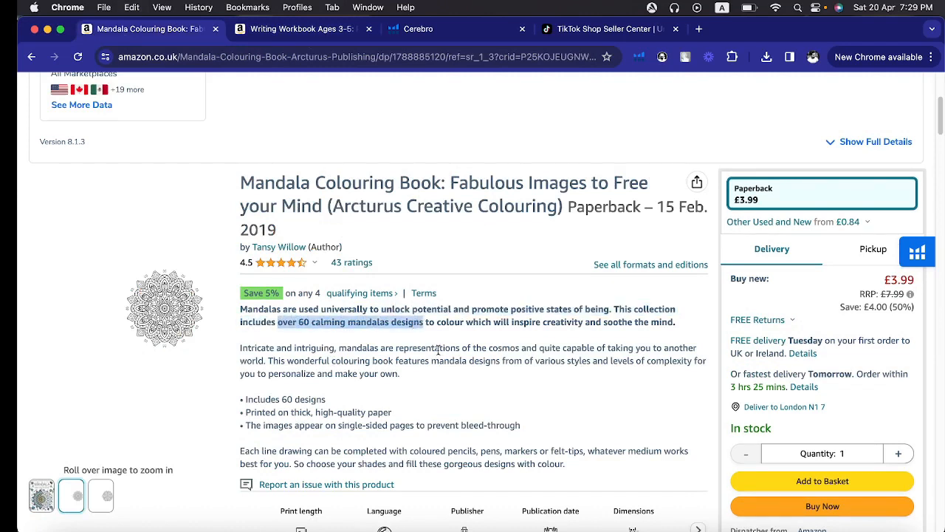
- Append the copied phrase to the TikTok product name, adding a space before it and capitalising "Over"
left_click(599, 28)
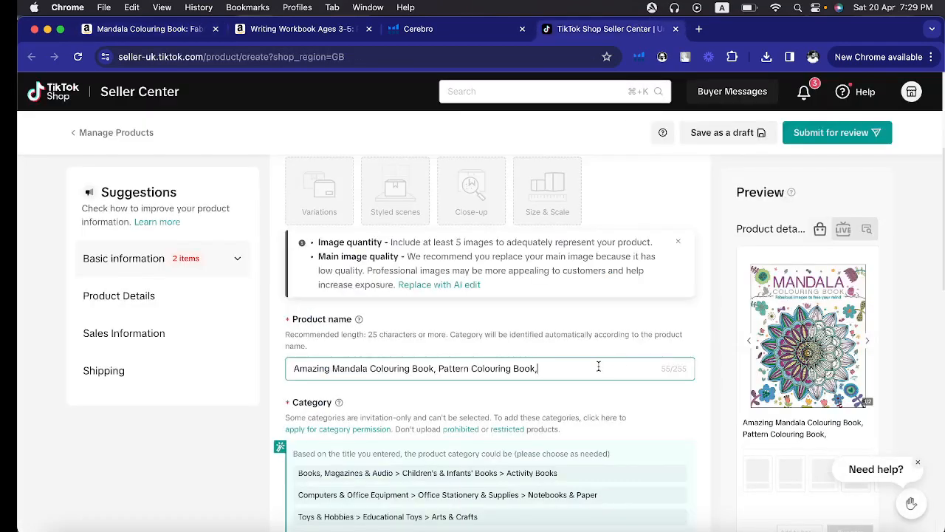
key("super+v")
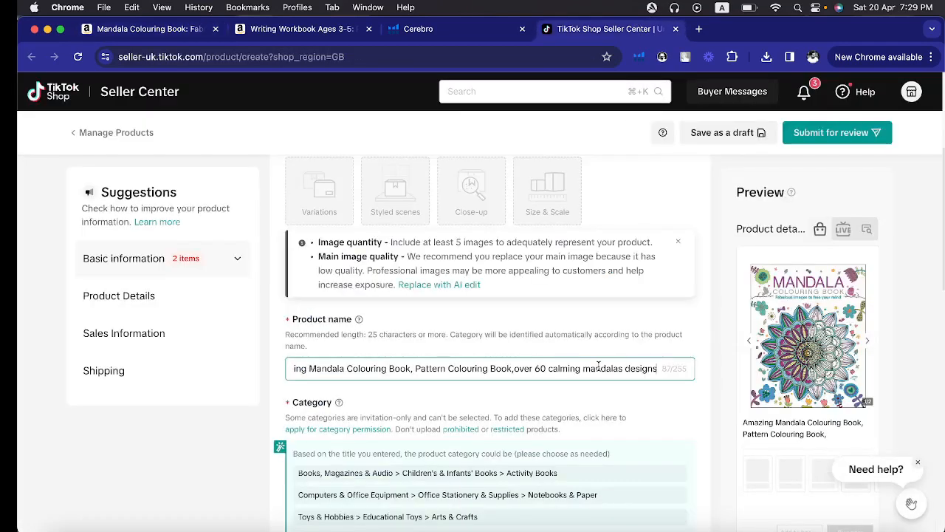
left_click(518, 368)
key("BackSpace")
type("O")
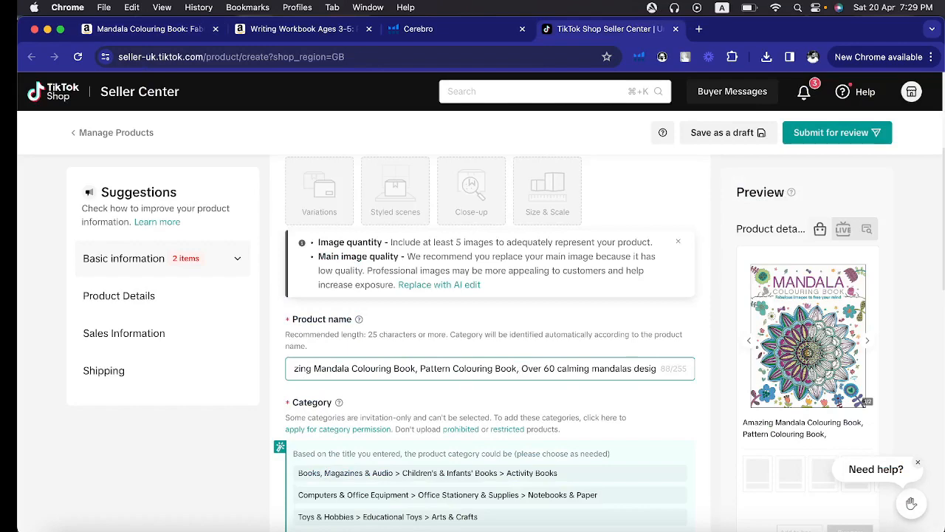
scroll(544, 387, "down", 2)
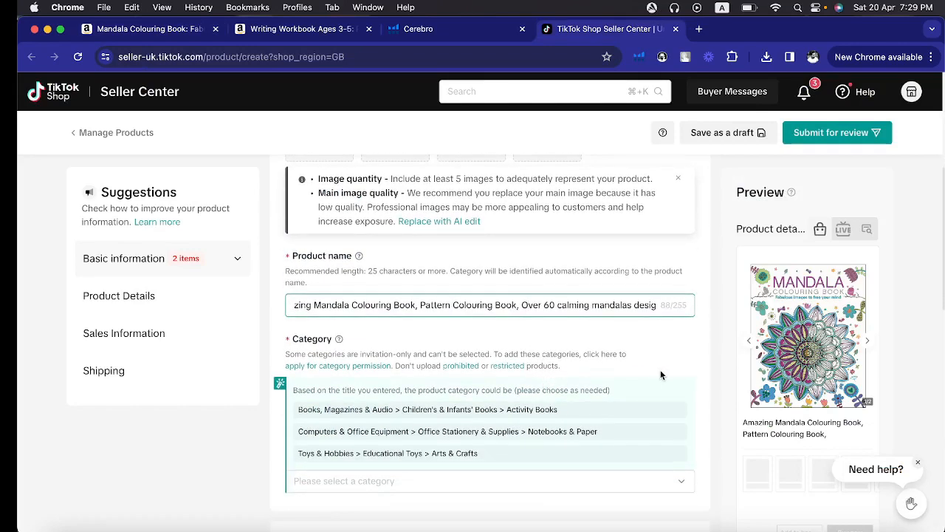
left_click(661, 375)
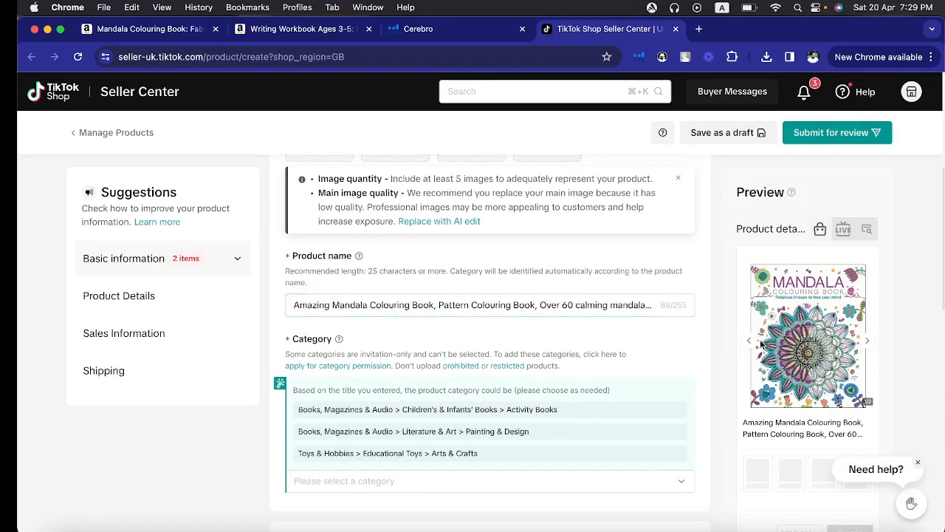
- Search the categories for "books" and set the category to Books, Magazines & Audio - Children's & Infants' Books - Activity Books
scroll(606, 341, "down", 3)
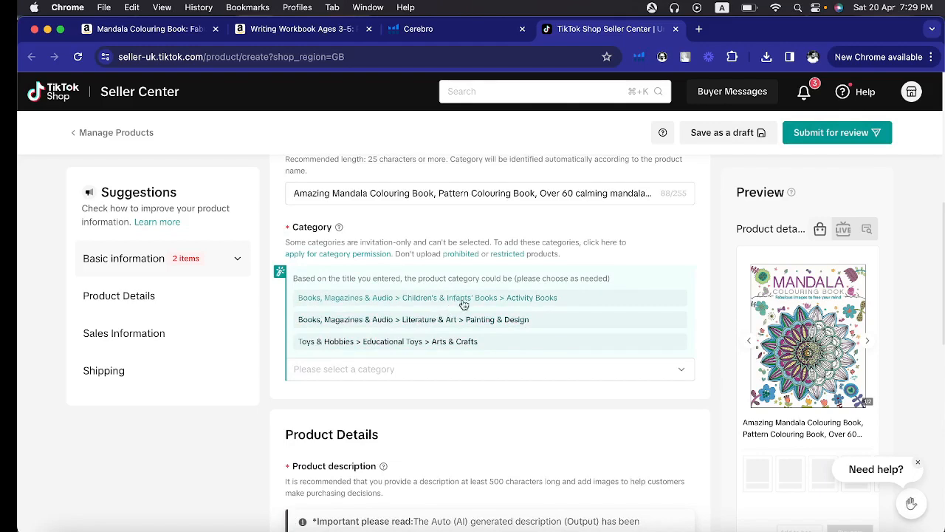
left_click(458, 369)
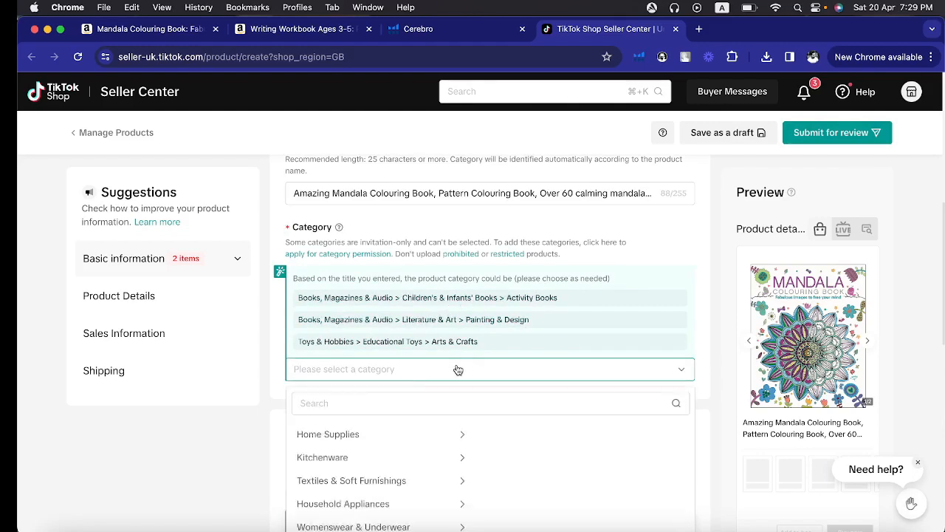
scroll(401, 386, "down", 2)
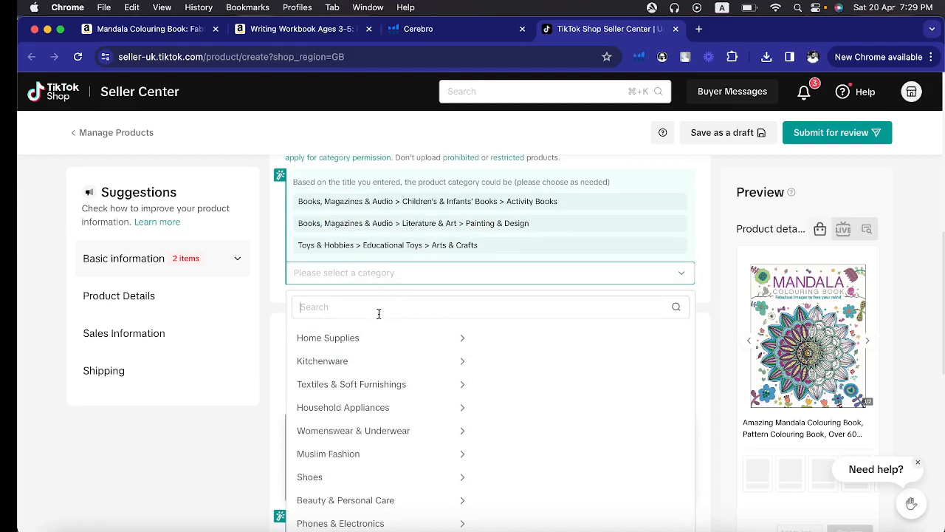
type("book")
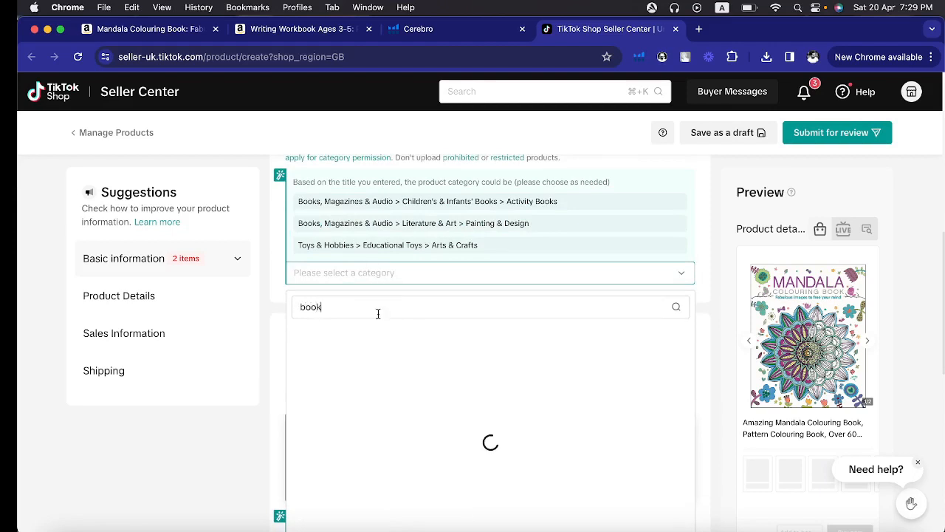
type("s")
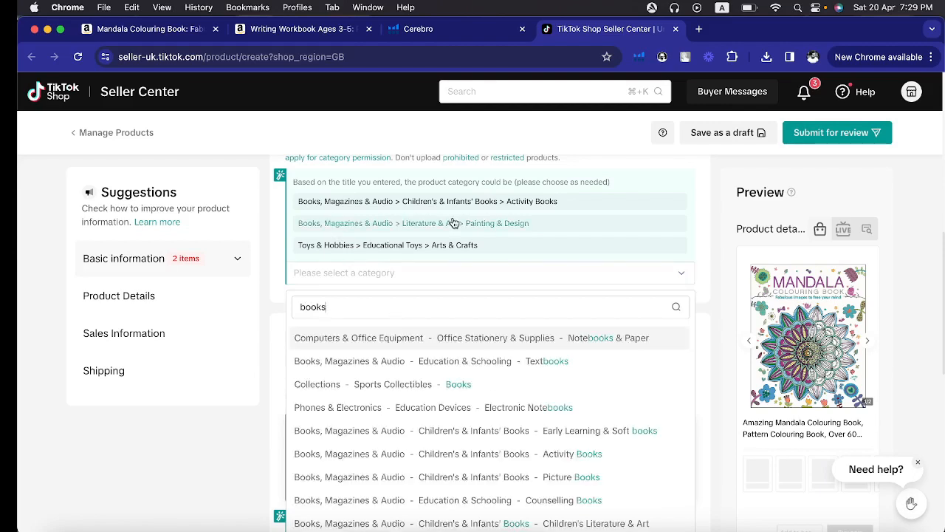
scroll(460, 258, "down", 1)
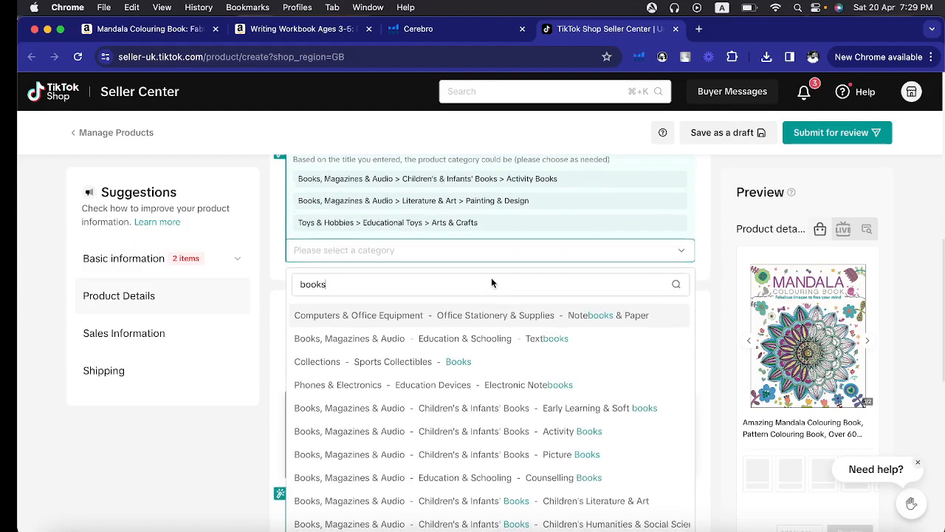
scroll(491, 281, "down", 1)
scroll(478, 384, "down", 8)
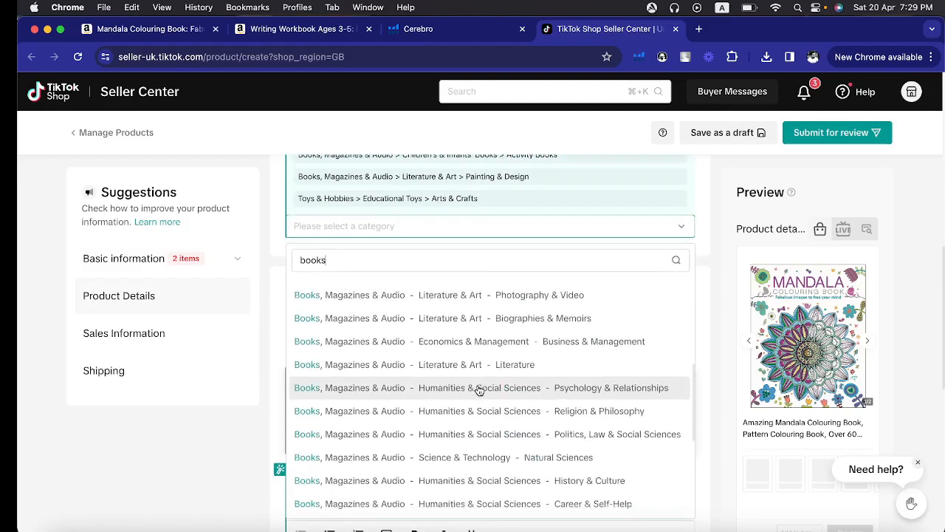
scroll(478, 389, "down", 2)
scroll(478, 389, "up", 10)
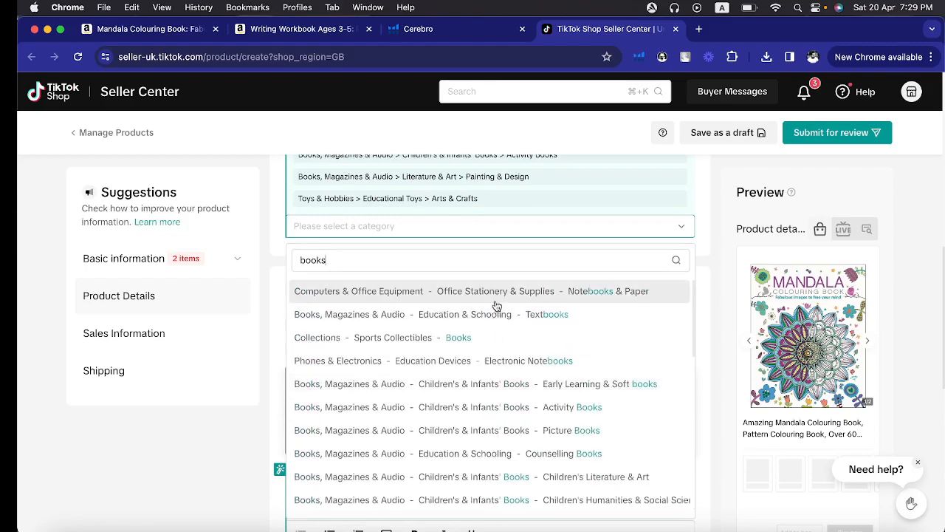
left_click(510, 409)
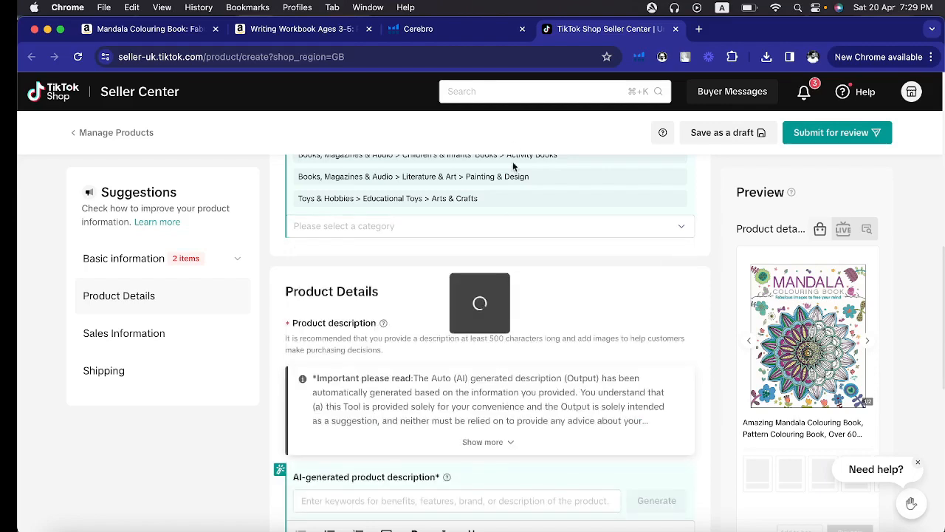
scroll(484, 359, "up", 1)
scroll(484, 359, "up", 2)
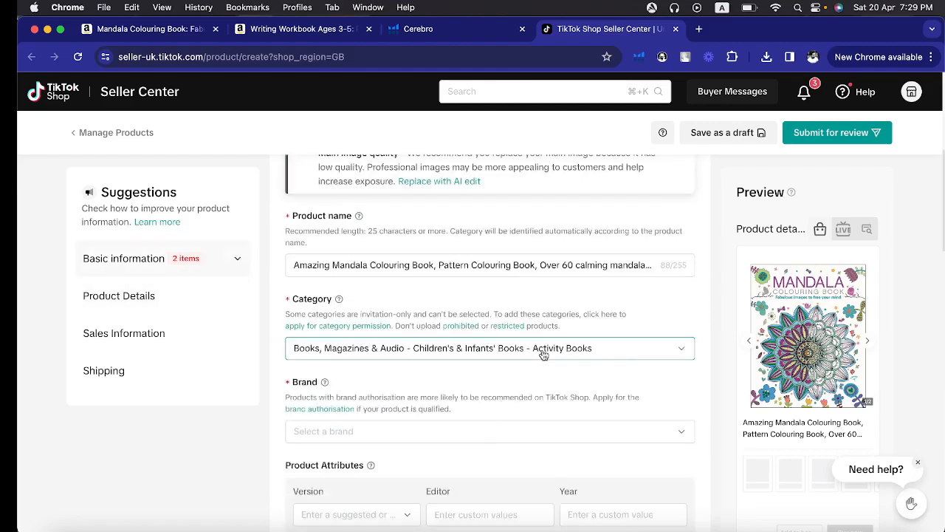
left_click(403, 349)
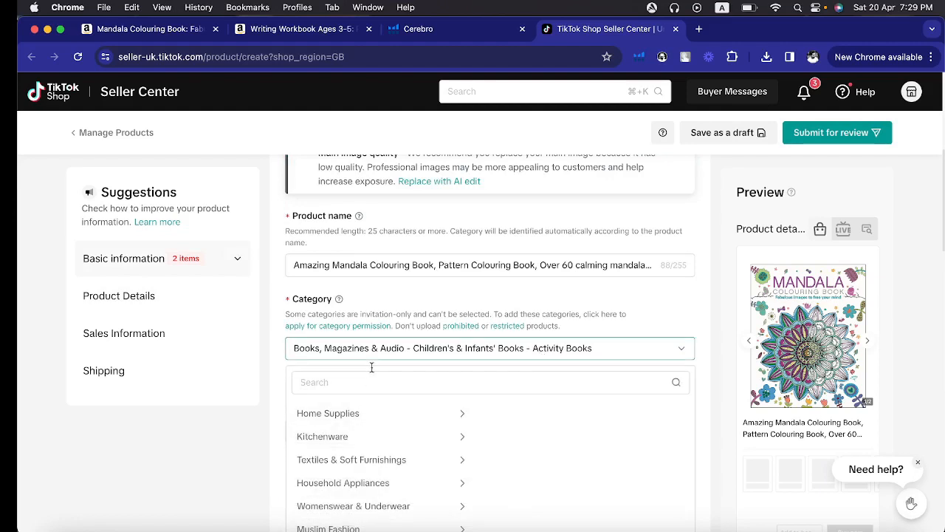
left_click(696, 284)
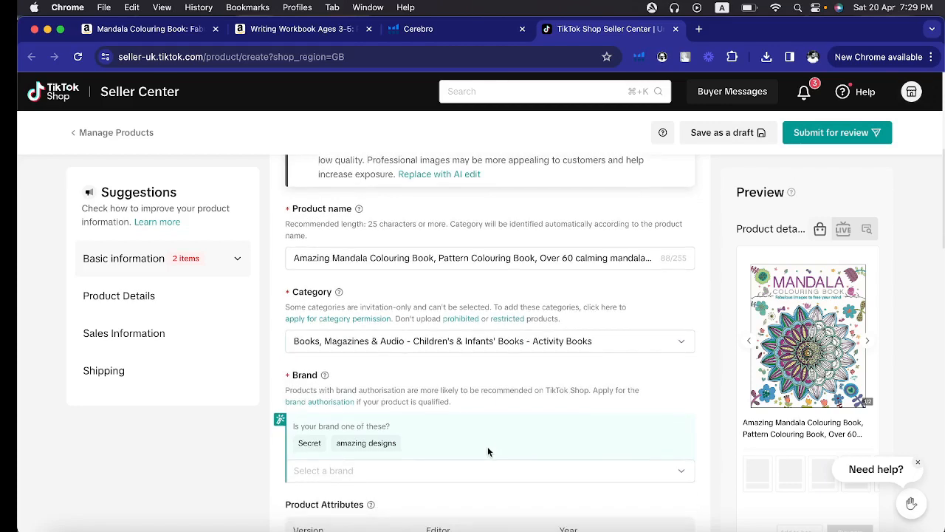
- Set the product's brand to "No brand"
scroll(487, 446, "down", 2)
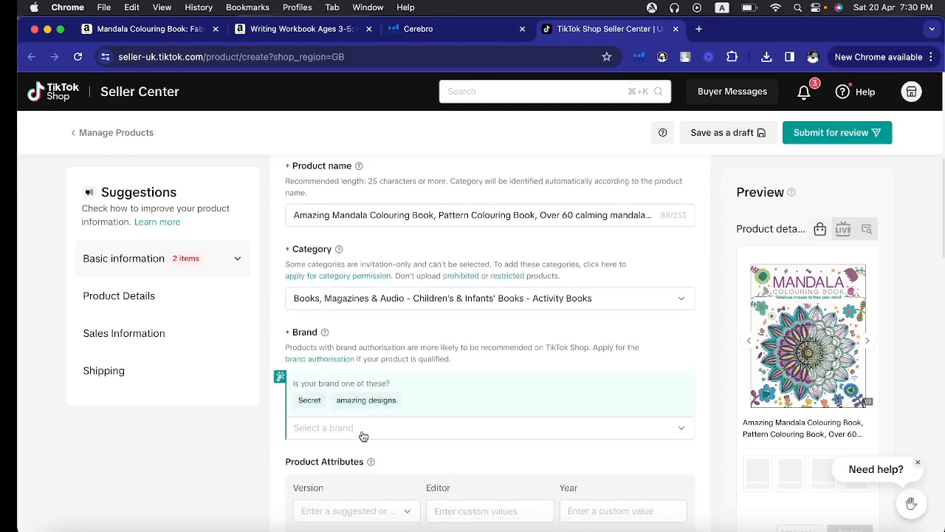
scroll(424, 455, "down", 4)
left_click(491, 327)
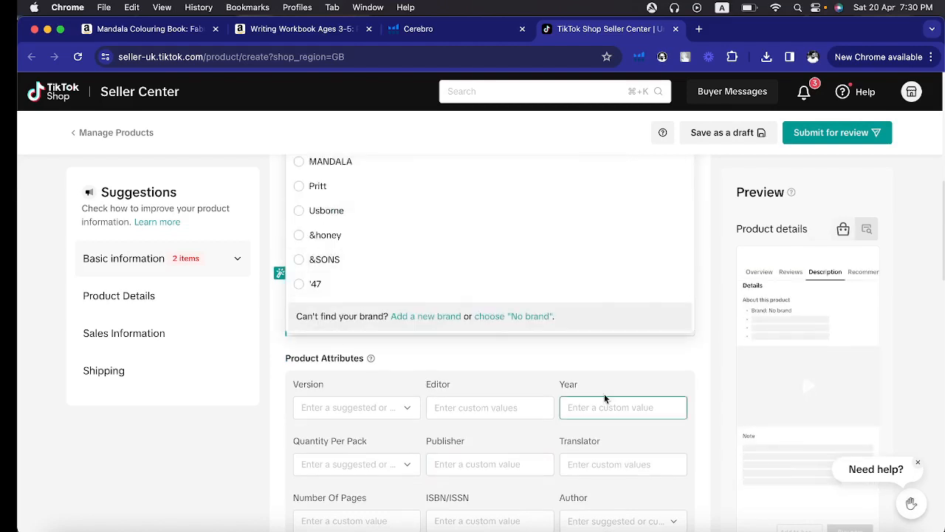
left_click(523, 318)
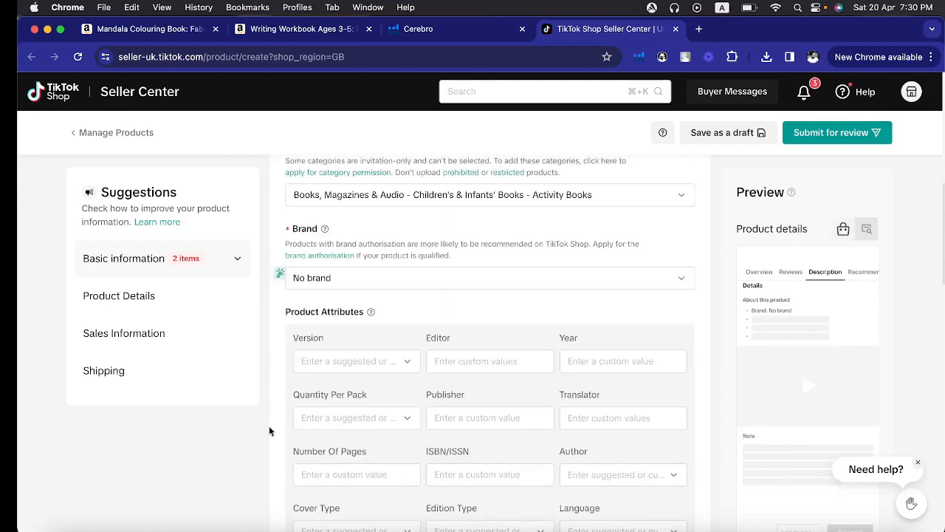
- Enter "Mandala colouring book, over 60 designs, relaxing patterns" as keywords for the AI-generated product description
scroll(271, 399, "up", 2)
scroll(272, 429, "down", 1)
scroll(428, 358, "down", 3)
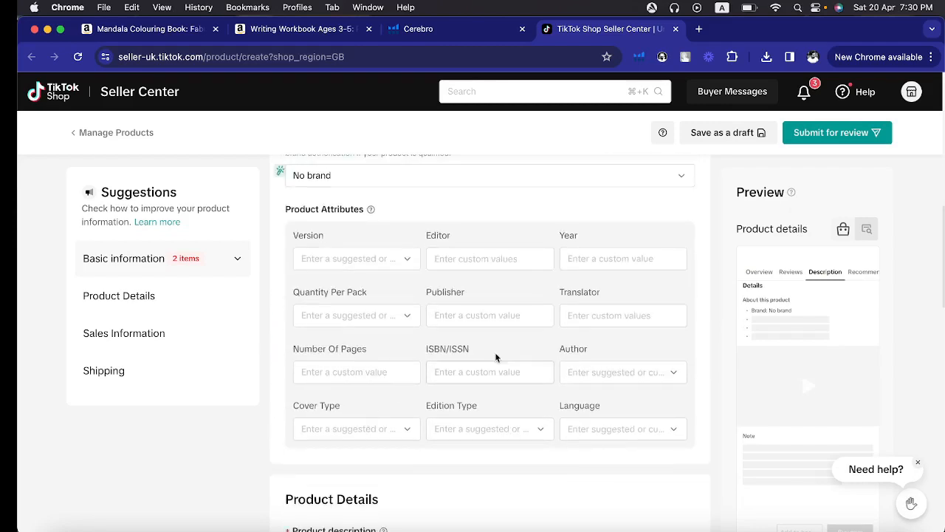
scroll(496, 357, "down", 5)
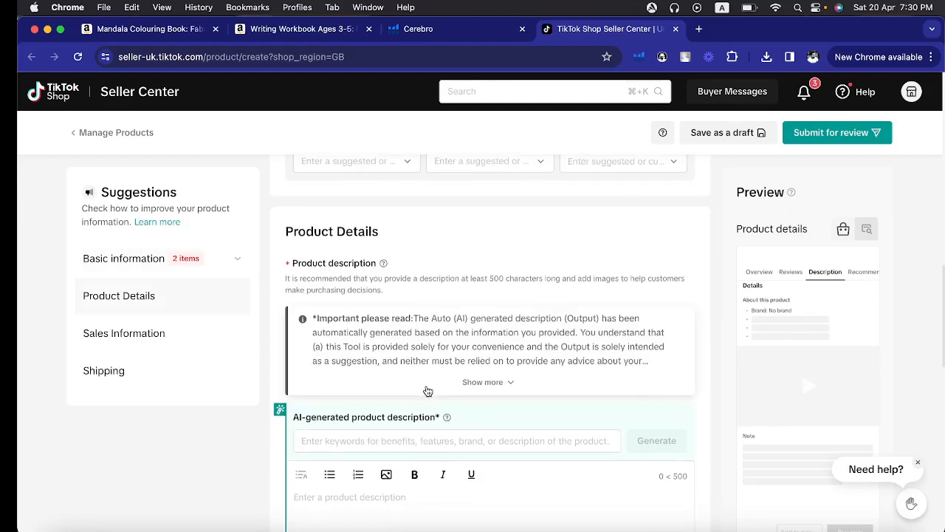
scroll(429, 391, "down", 2)
left_click(382, 332)
type("Mandala colouring book, over 60")
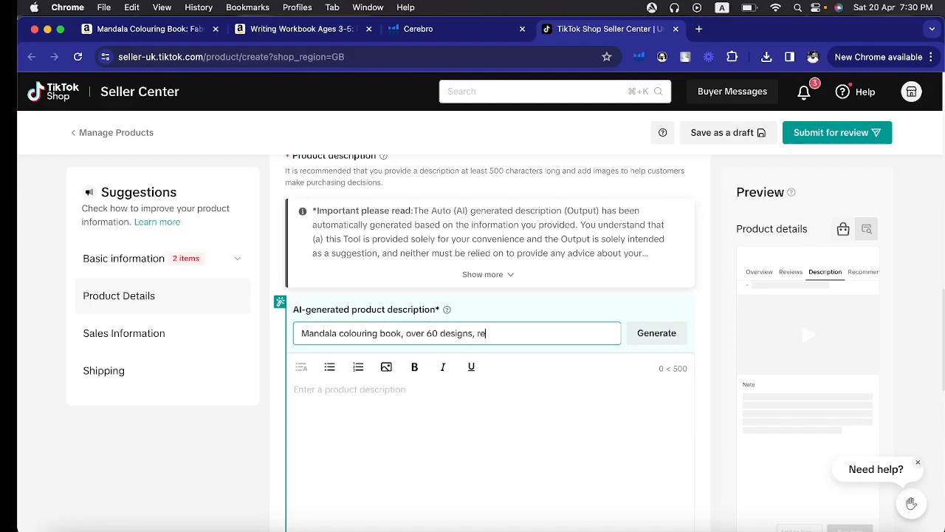
type("designs, relaxing patterns")
- Review the feature bullets in the book's Amazon description for further product description keywords
left_click(177, 29)
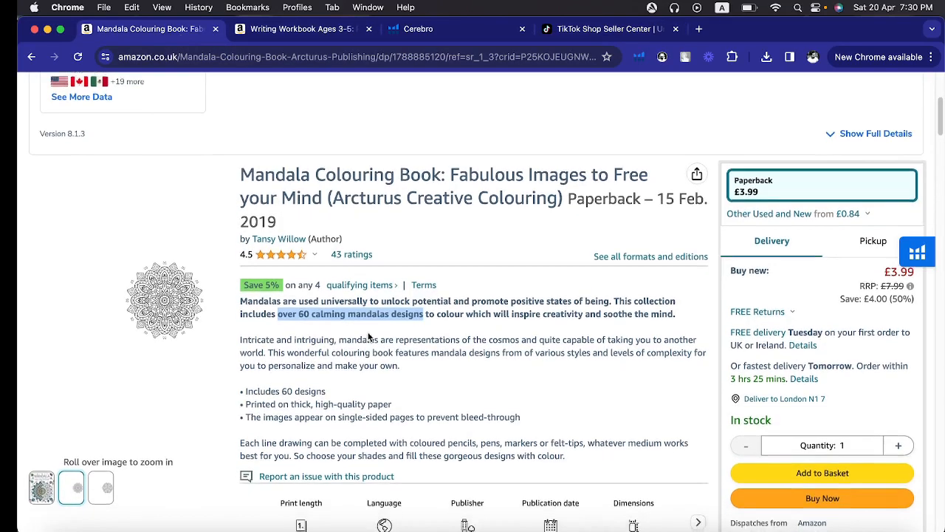
scroll(252, 282, "down", 3)
left_click_drag(252, 282, 349, 334)
left_click(344, 369)
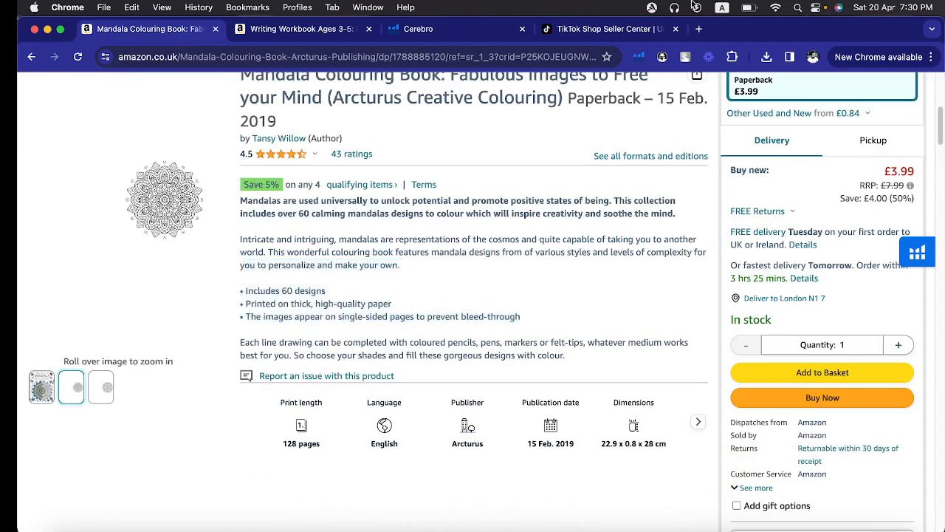
- Generate the AI product description in the TikTok Shop listing from the entered mandala colouring book keywords
left_click(579, 31)
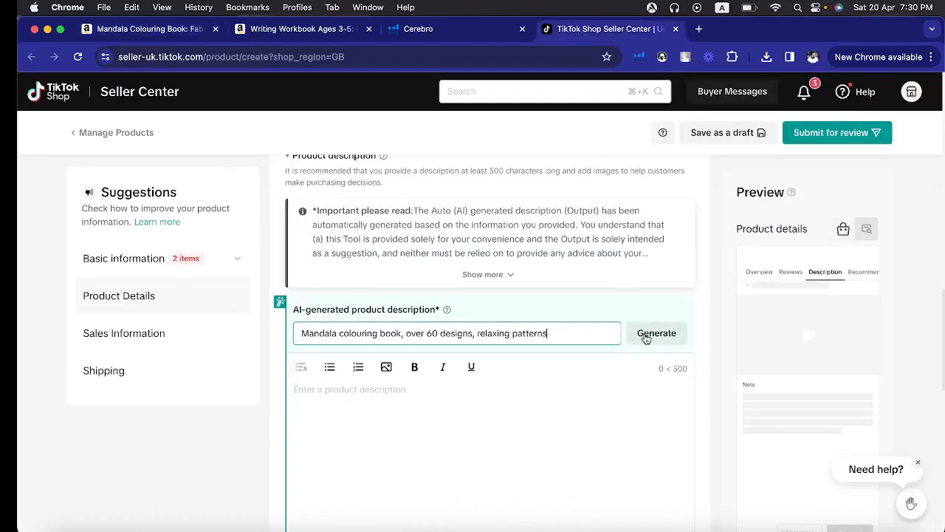
left_click(646, 336)
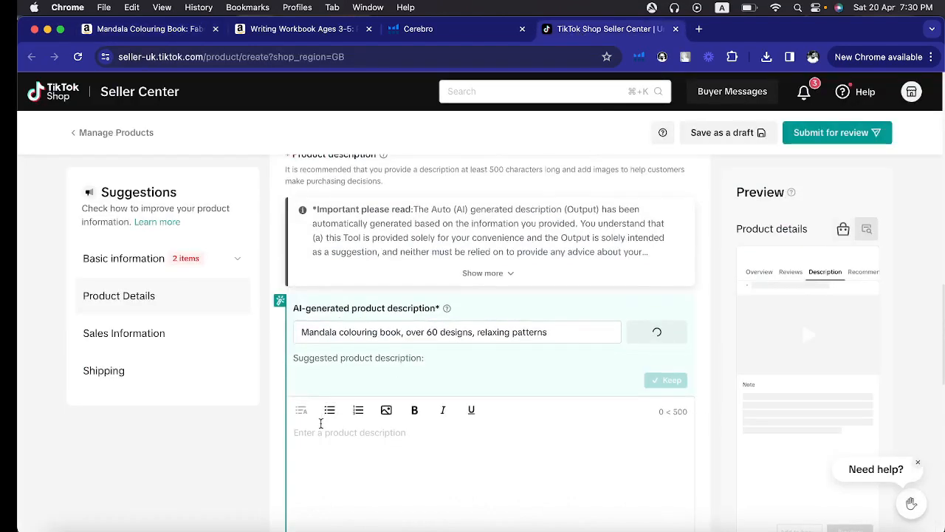
scroll(321, 423, "down", 2)
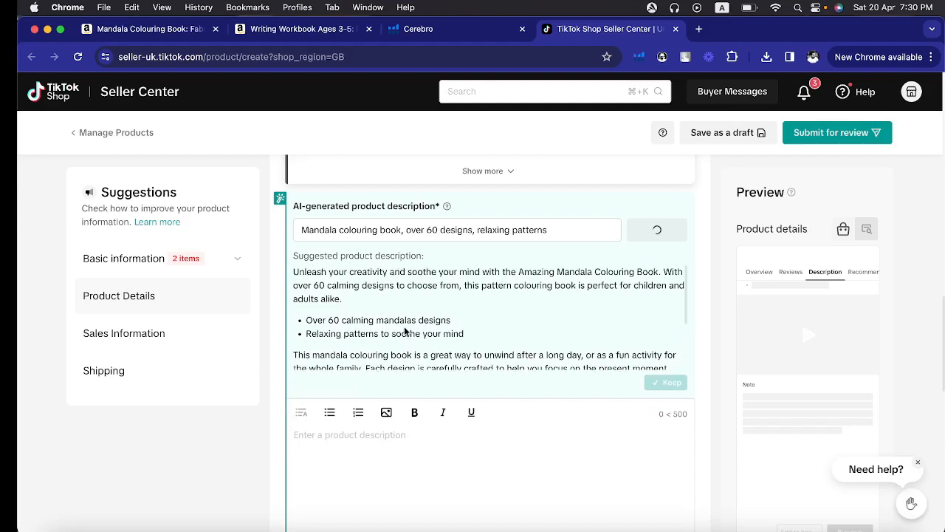
- Read through the whole suggested AI product description, including its bullet points and closing paragraph
left_click_drag(293, 272, 588, 295)
left_click(374, 307)
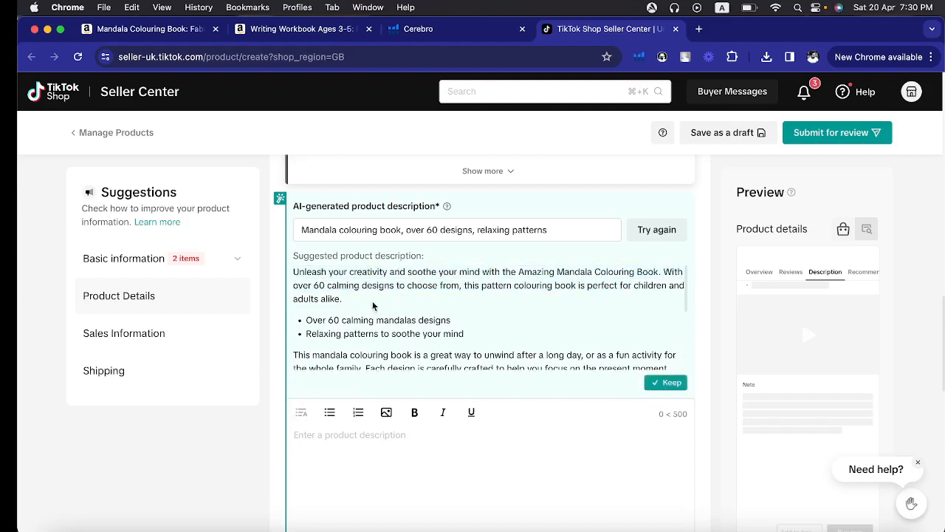
left_click_drag(313, 286, 620, 304)
left_click(621, 305)
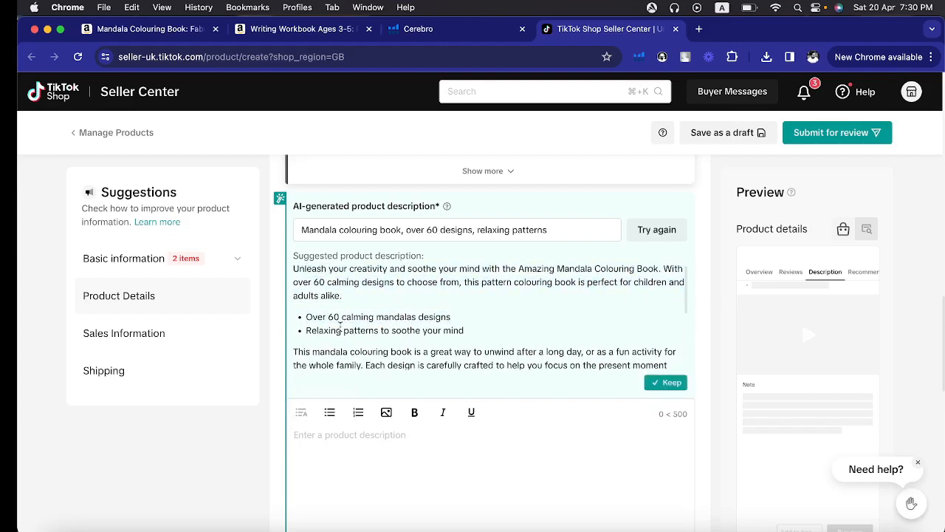
double_click(434, 320)
scroll(414, 317, "down", 2)
scroll(367, 323, "down", 5)
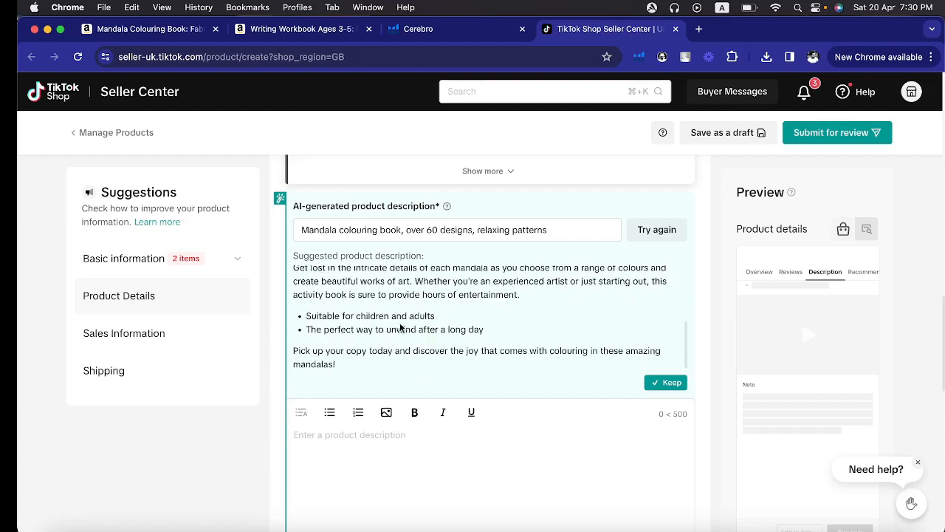
left_click_drag(345, 316, 435, 316)
left_click(352, 326)
left_click_drag(353, 326, 438, 328)
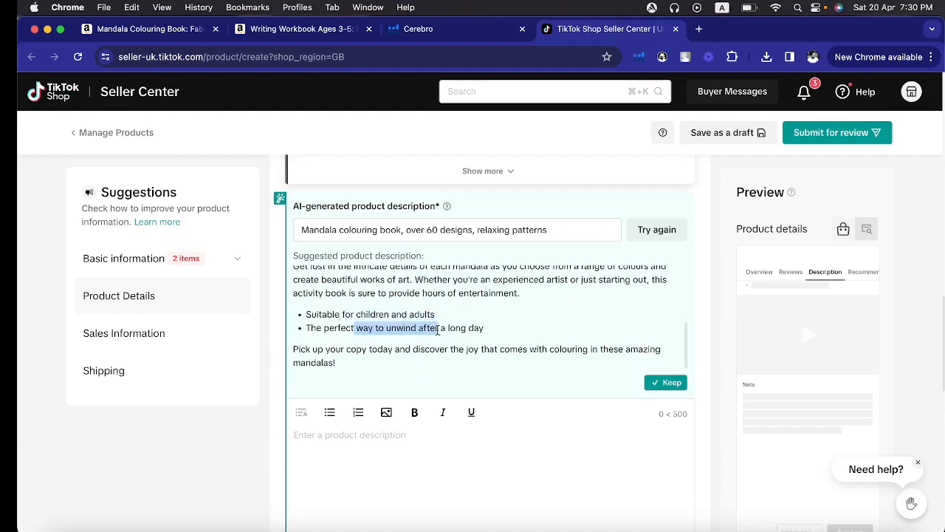
left_click(437, 329)
scroll(441, 355, "down", 1)
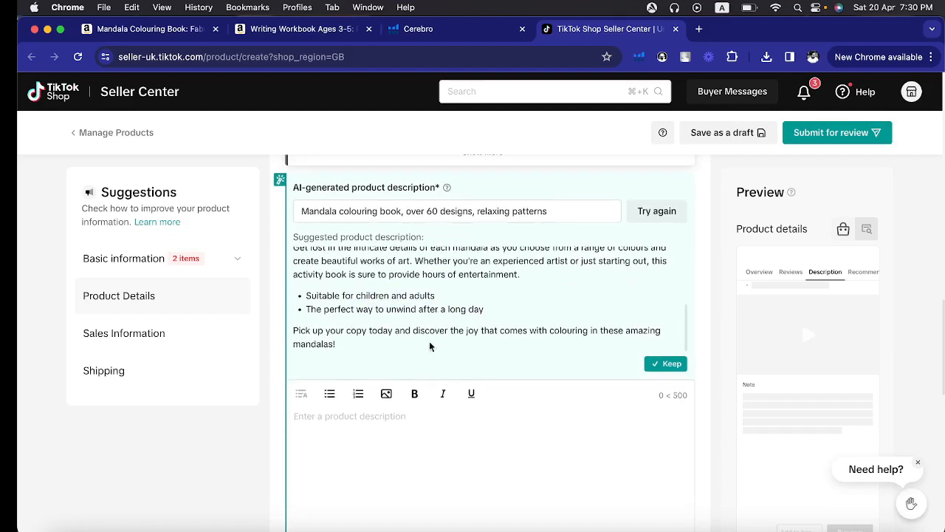
left_click_drag(369, 330, 411, 330)
left_click(490, 342)
- Keep the suggested product description and insert a blank line before the paragraph starting "Get lost in the intricate details"
left_click(665, 363)
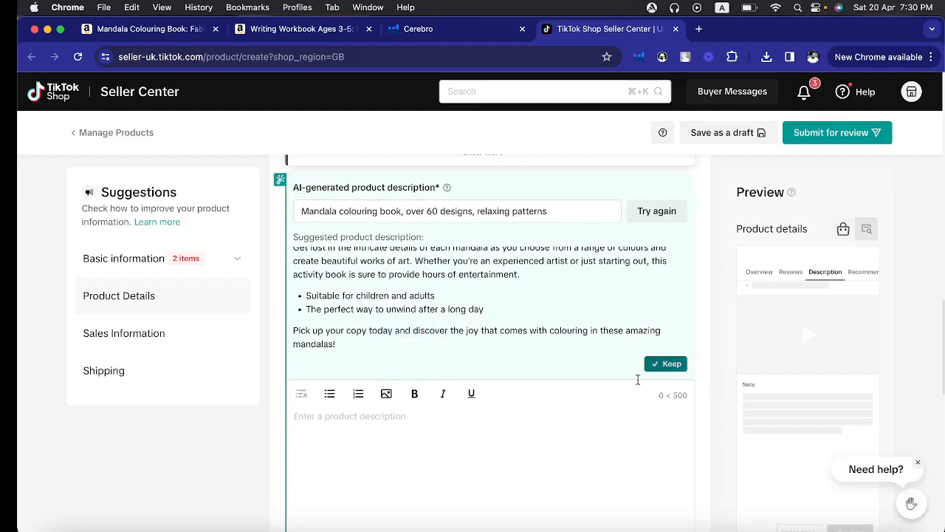
scroll(395, 416, "up", 2)
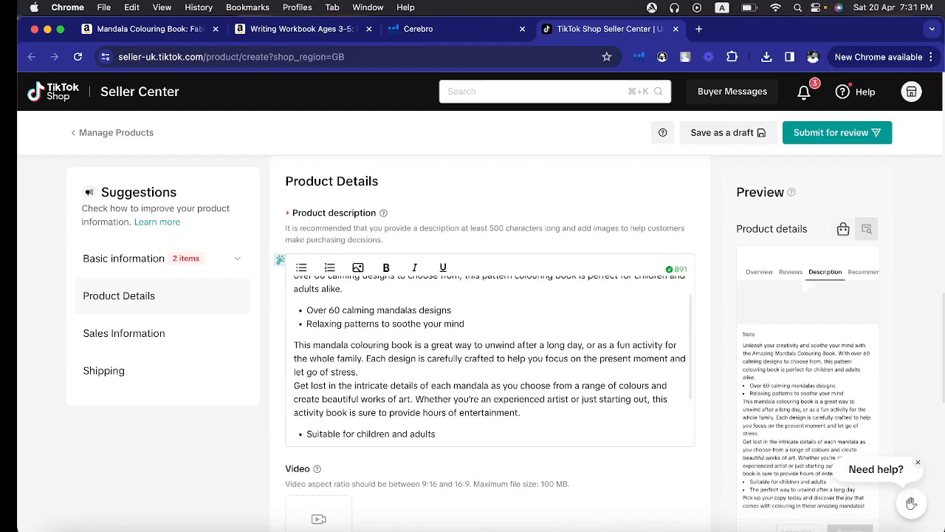
key("Return")
scroll(384, 385, "up", 1)
scroll(385, 385, "down", 3)
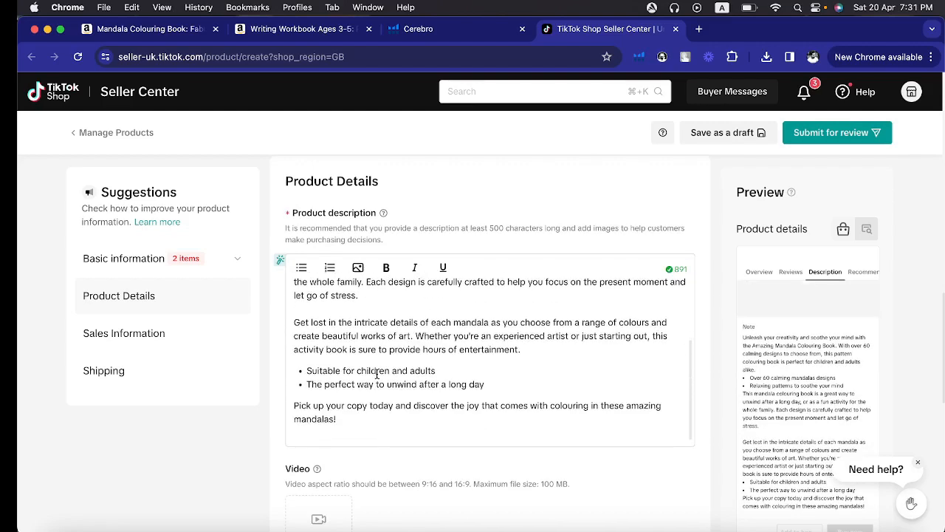
scroll(295, 308, "up", 3)
left_click(294, 290)
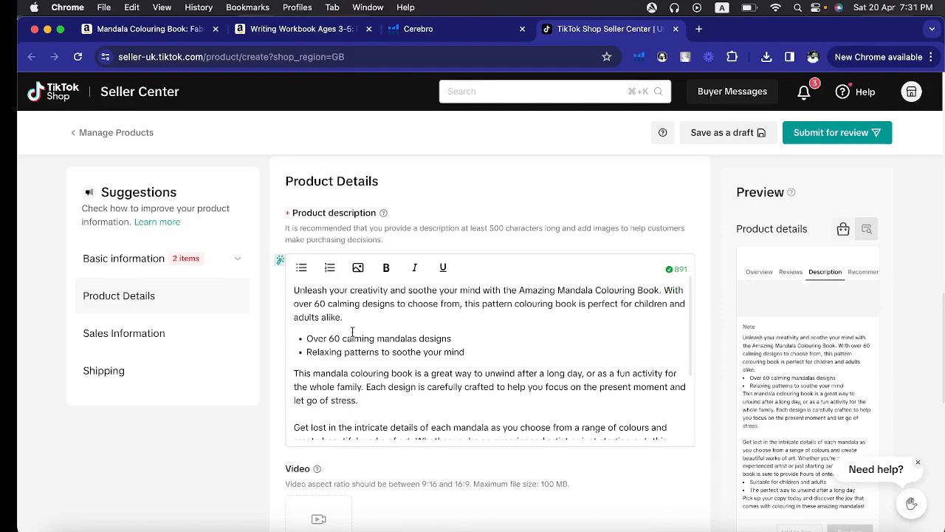
- Examine the From the Publisher images on the Writing Workbook Ages 3-5 Amazon page as examples of illustrated description content
left_click(277, 29)
scroll(360, 281, "down", 15)
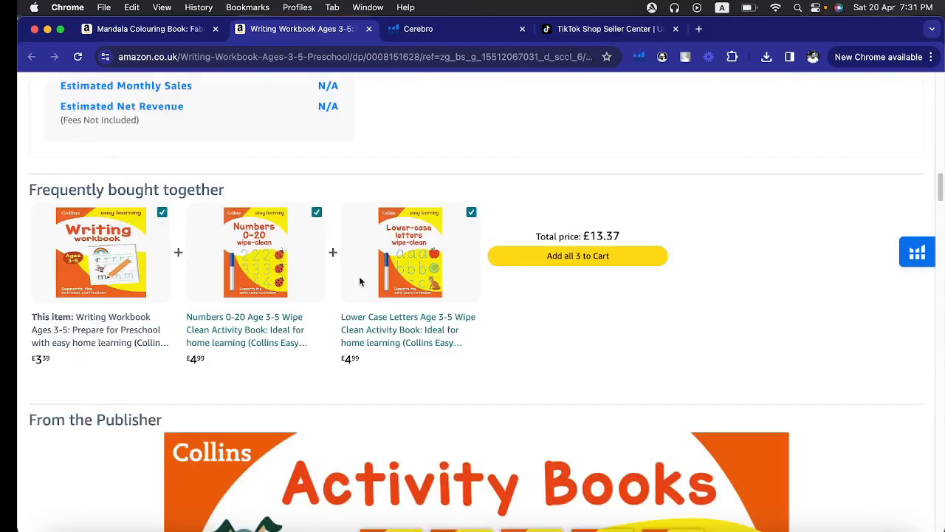
scroll(360, 281, "down", 10)
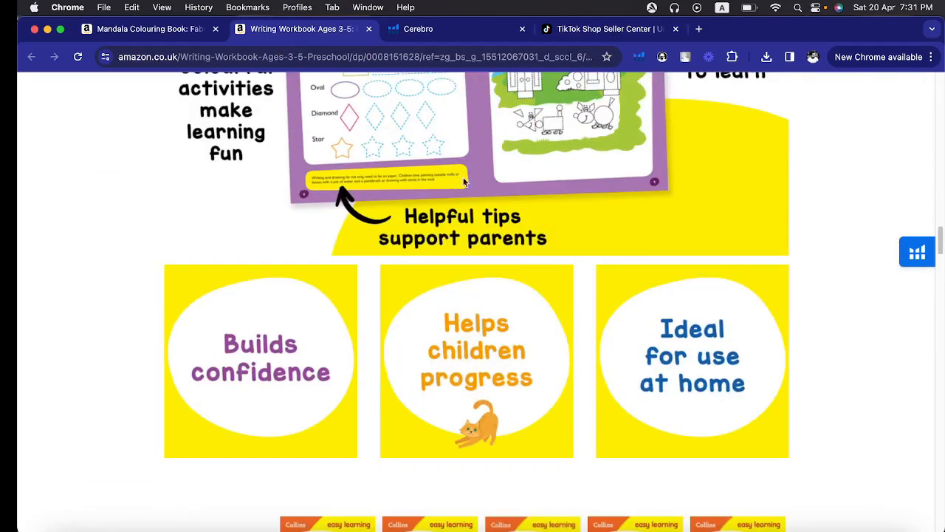
right_click(455, 174)
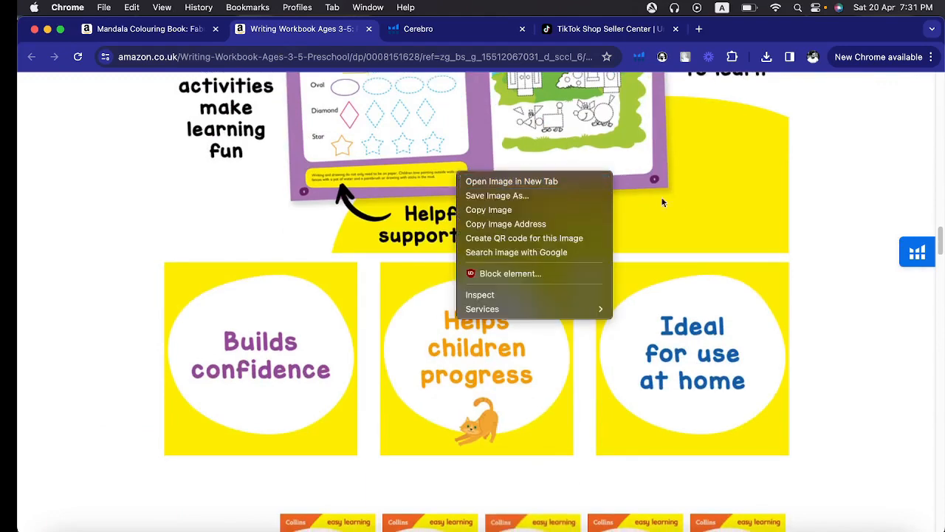
left_click(890, 348)
scroll(890, 347, "down", 4)
scroll(407, 310, "up", 8)
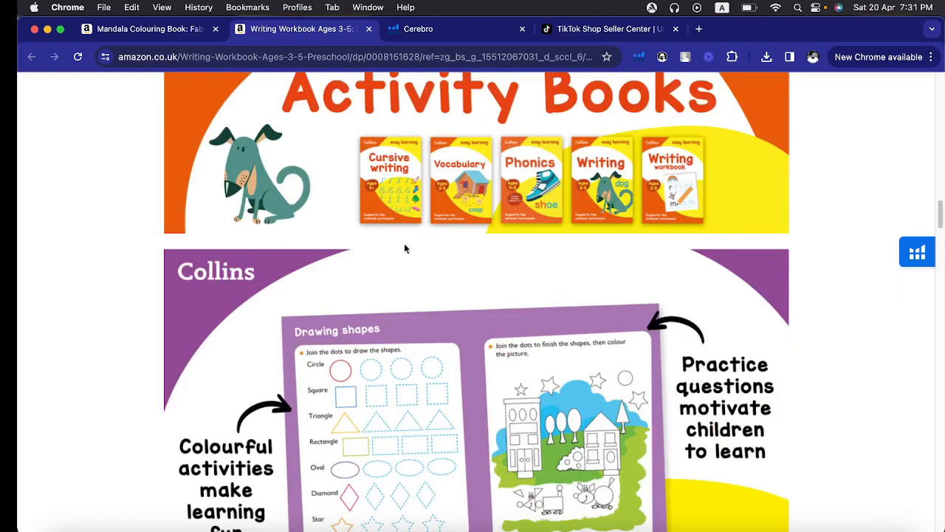
scroll(425, 332, "down", 6)
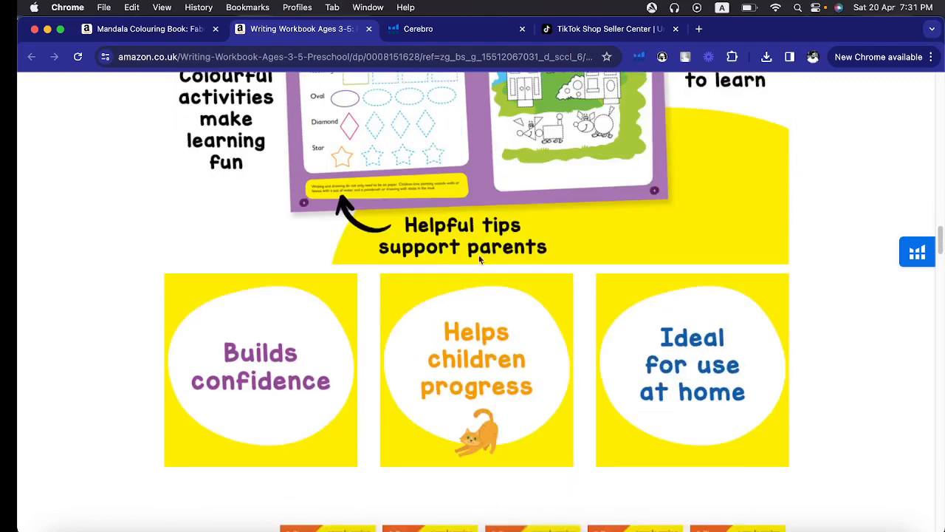
scroll(479, 274, "up", 7)
scroll(475, 282, "down", 4)
right_click(436, 214)
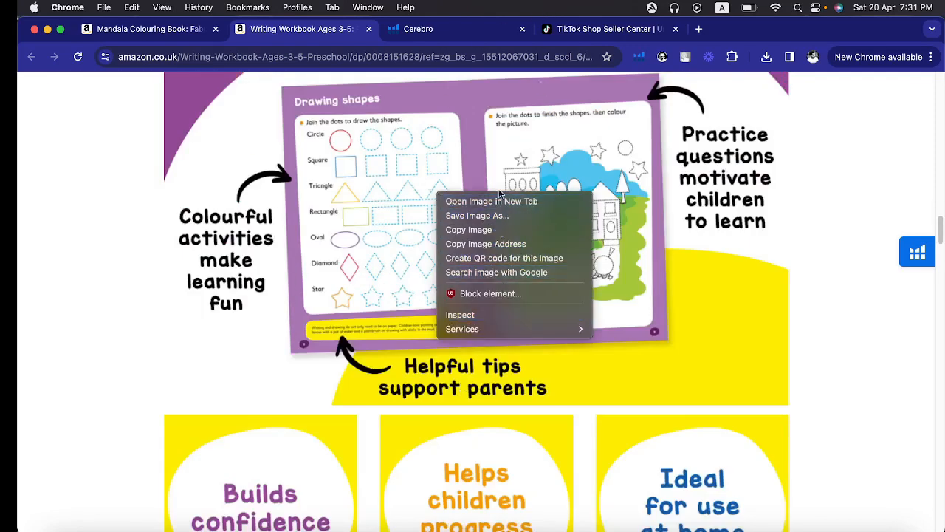
left_click(446, 33)
left_click(438, 33)
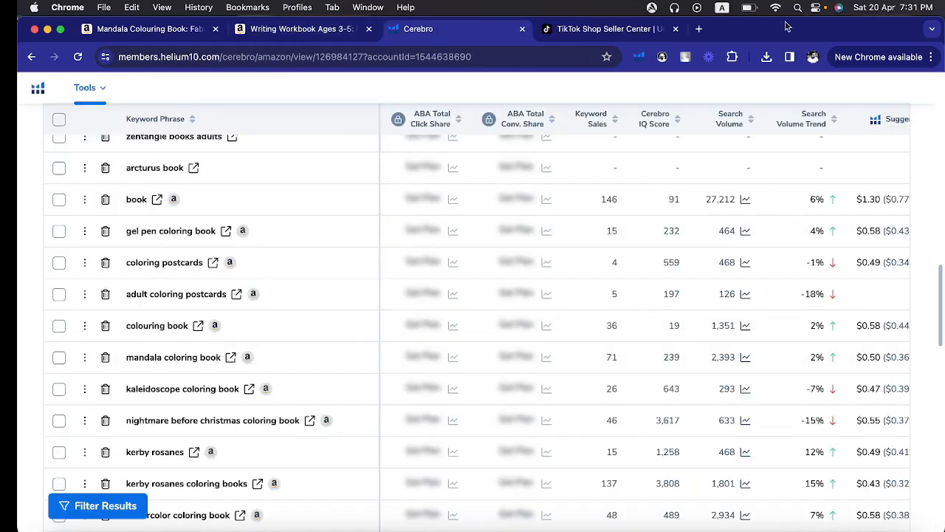
left_click(614, 30)
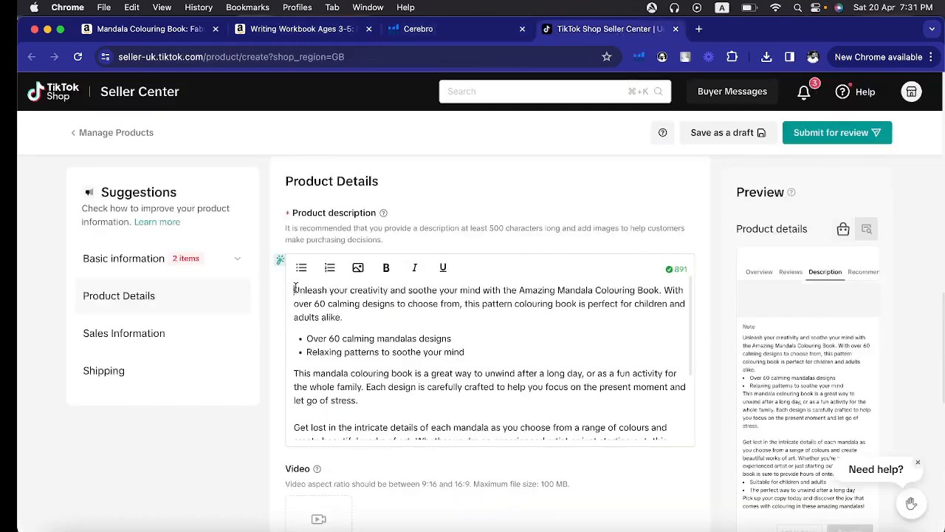
- Compare the publisher images on the Writing Workbook Amazon page with its customer review photos
left_click(267, 33)
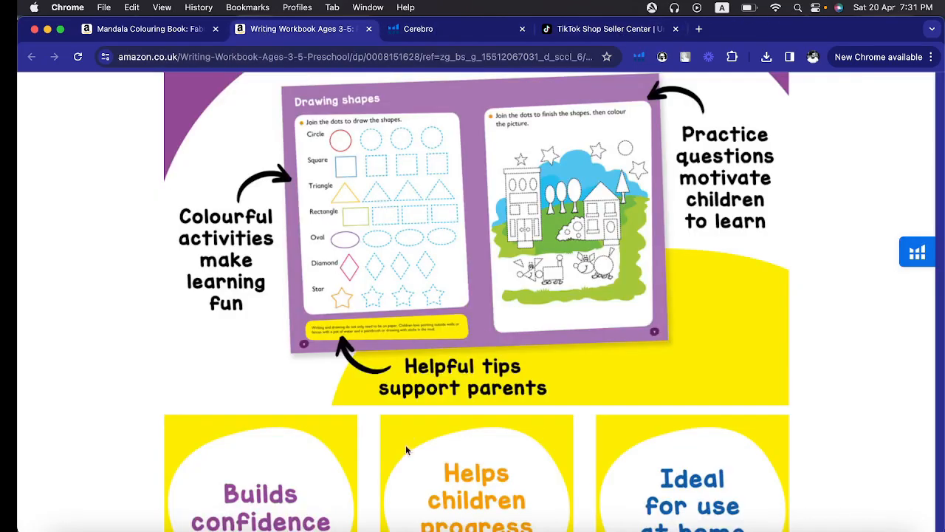
scroll(753, 171, "up", 15)
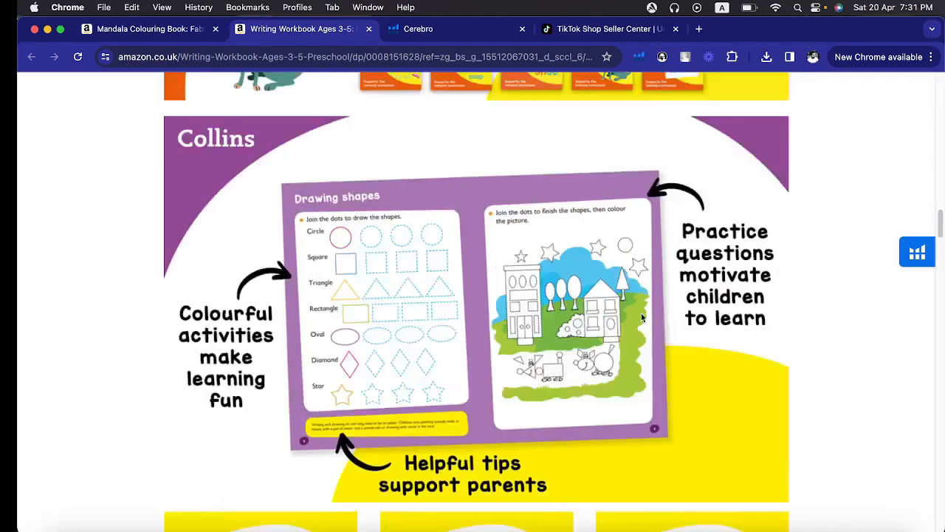
scroll(101, 442, "down", 20)
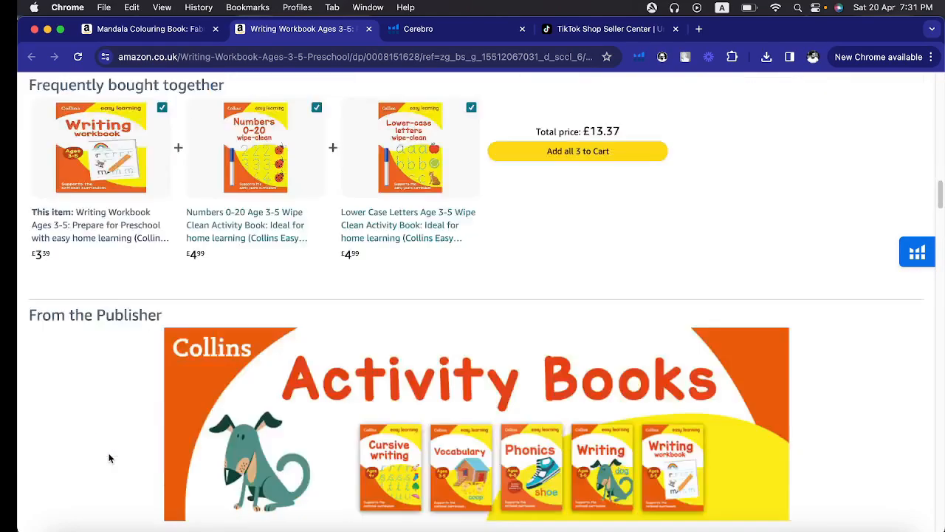
scroll(321, 448, "down", 3)
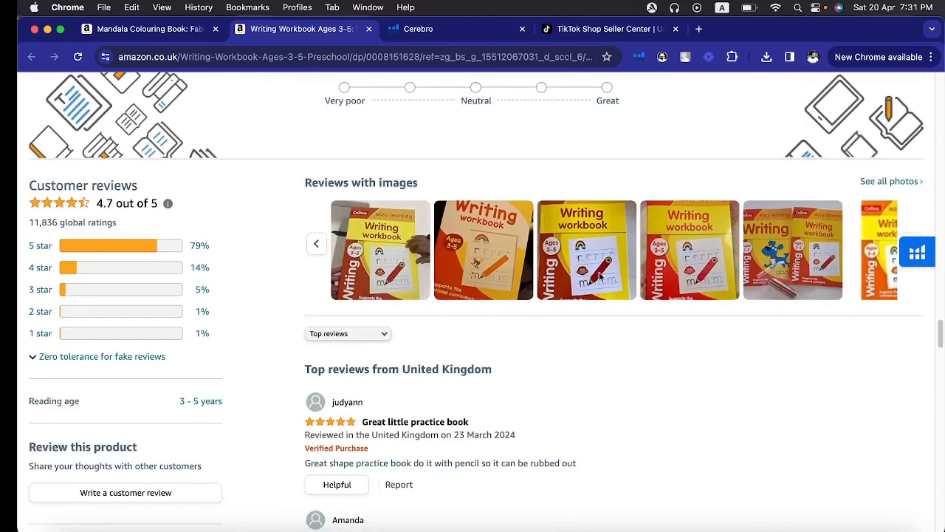
- Review the product images uploaded in the basic information of the TikTok Shop listing
left_click(613, 29)
scroll(495, 316, "up", 5)
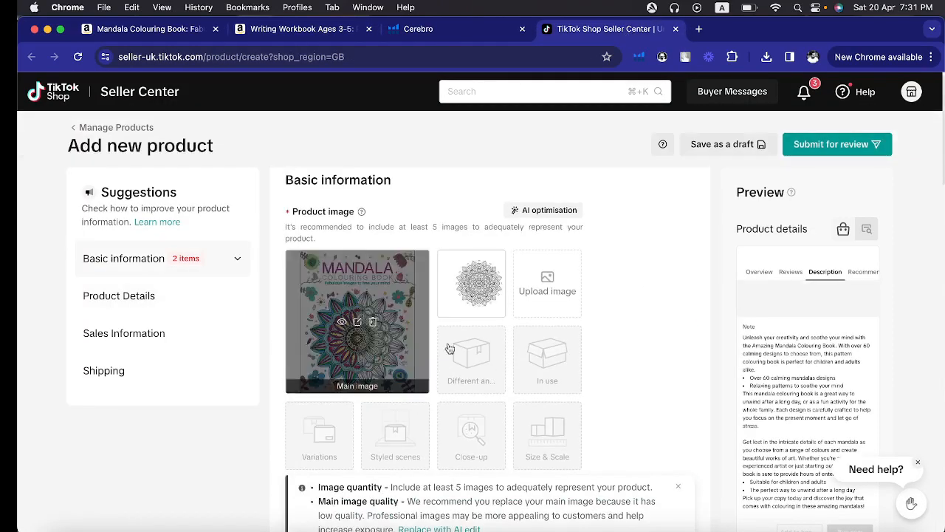
scroll(494, 316, "down", 5)
scroll(472, 310, "up", 5)
mouse_move(469, 310)
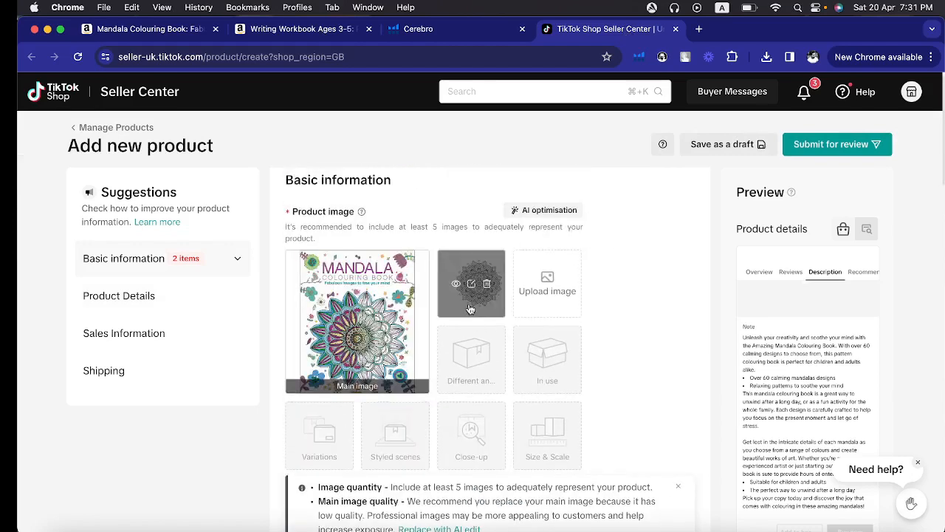
- Check the product title on the Writing Workbook Ages 3-5 Amazon page
left_click(283, 31)
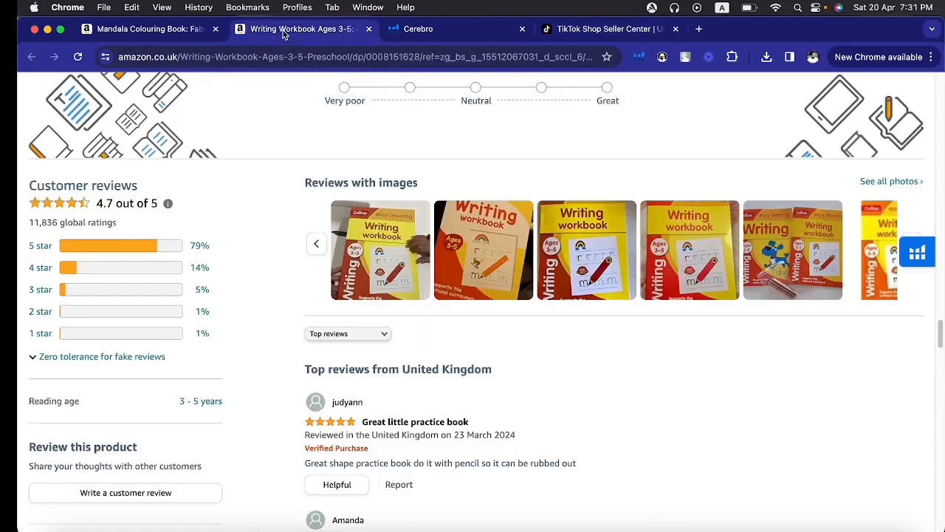
scroll(337, 235, "up", 20)
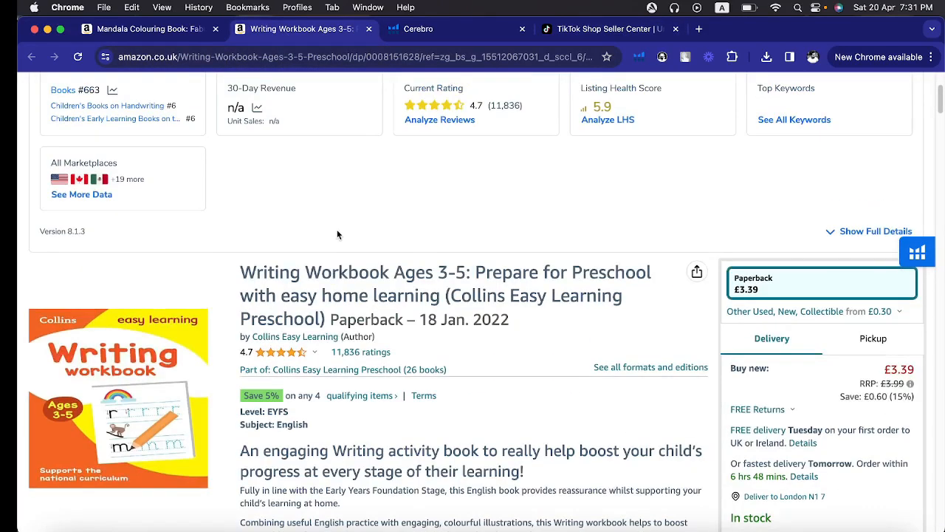
left_click_drag(305, 271, 441, 269)
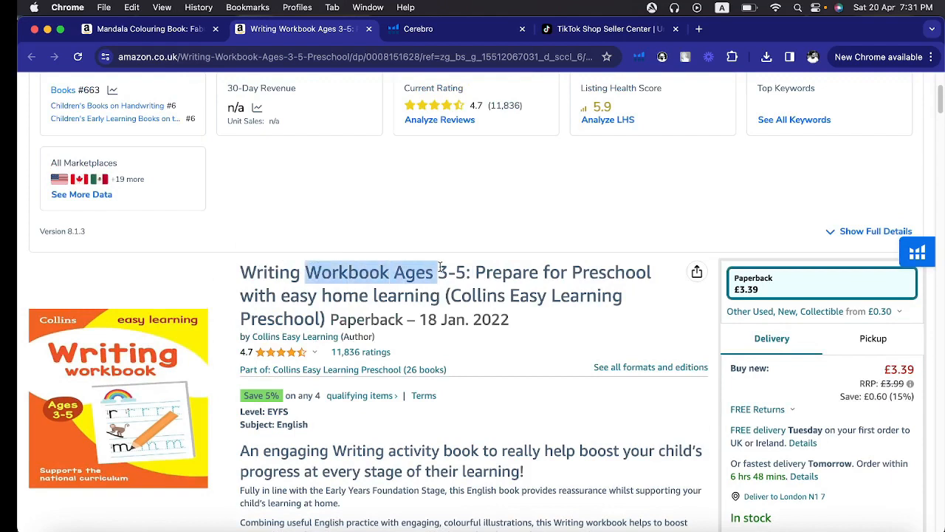
left_click(435, 268)
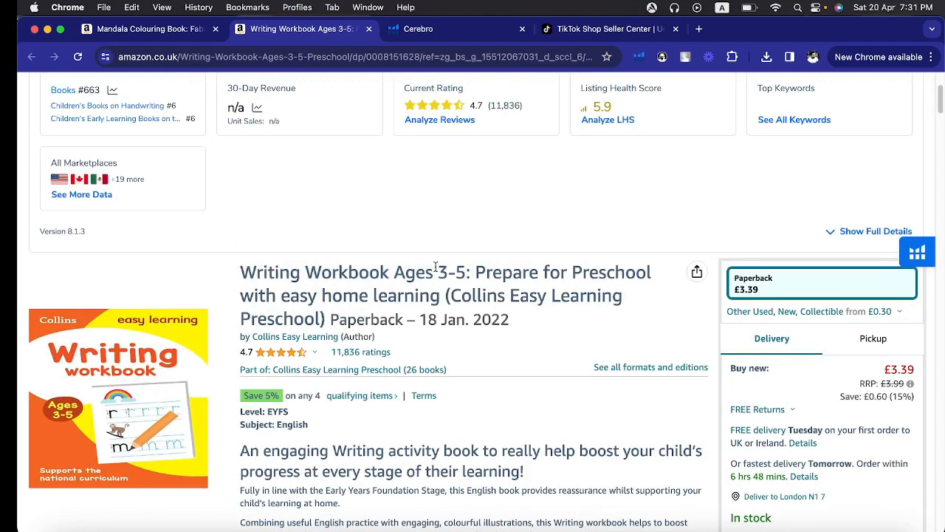
- Check the product description and the video upload requirements in the TikTok Shop listing
left_click(593, 29)
scroll(456, 436, "down", 5)
scroll(455, 436, "down", 5)
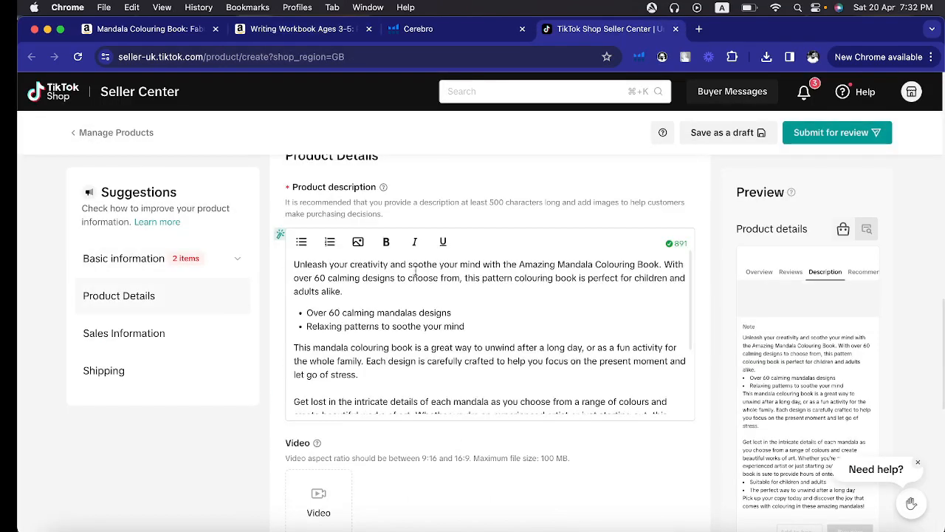
scroll(491, 367, "down", 3)
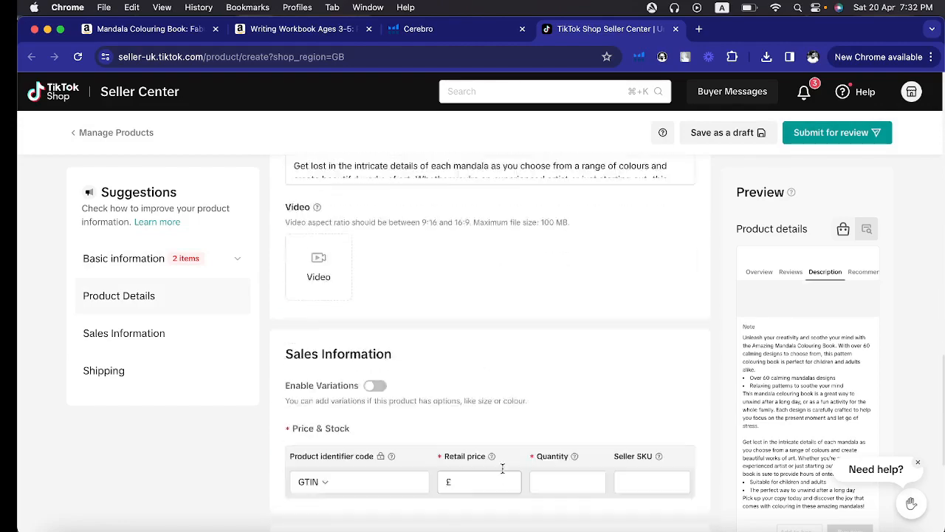
mouse_move(320, 265)
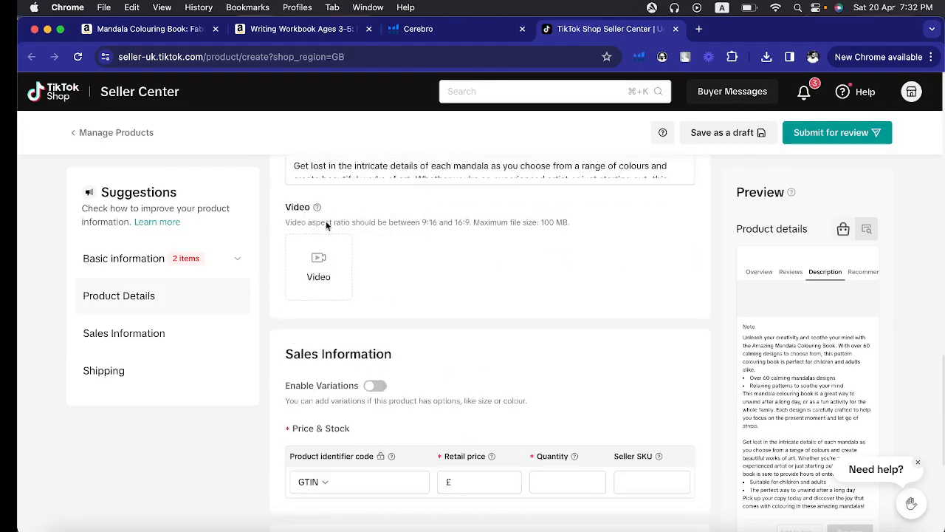
- Look through the Writing Workbook Amazon page down to the Reviews with images section
left_click(299, 28)
scroll(511, 343, "down", 15)
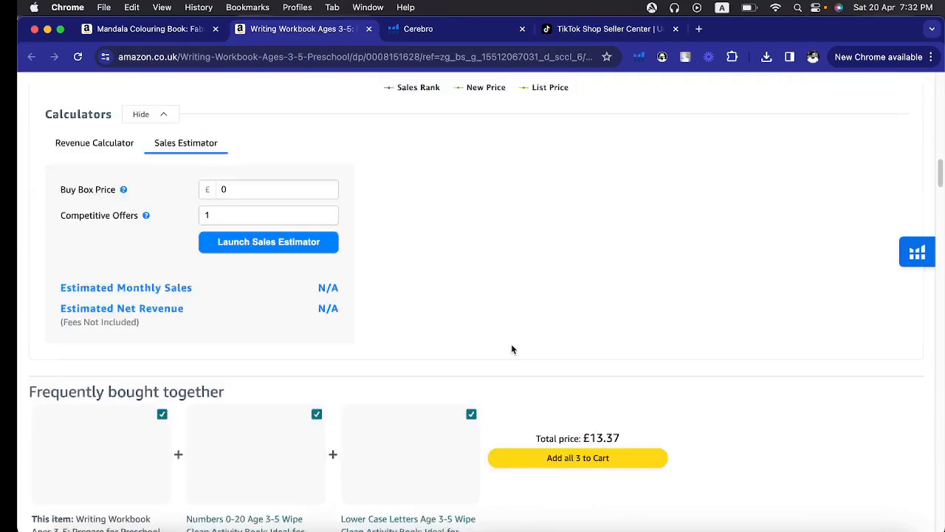
scroll(511, 344, "down", 8)
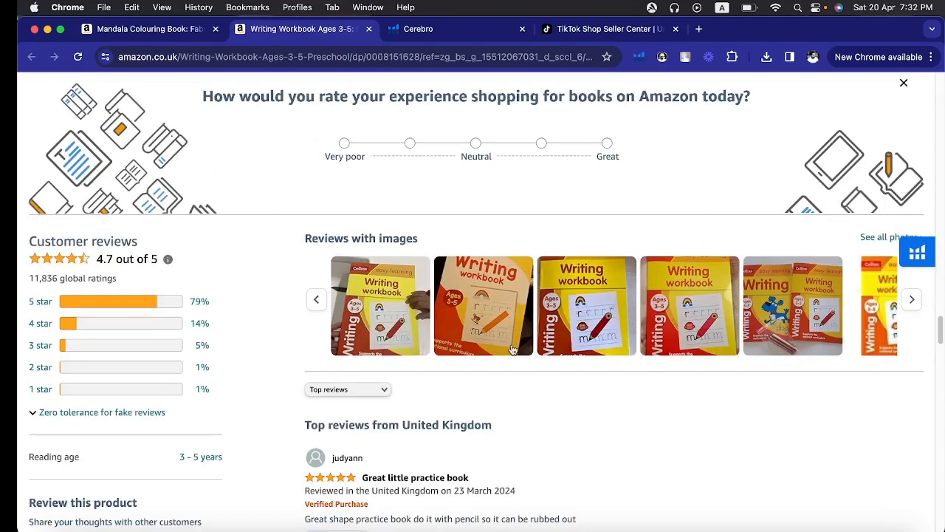
- Browse more customer review images on the Writing Workbook page and check the video, sales and shipping fields in the TikTok Shop listing
left_click(910, 300)
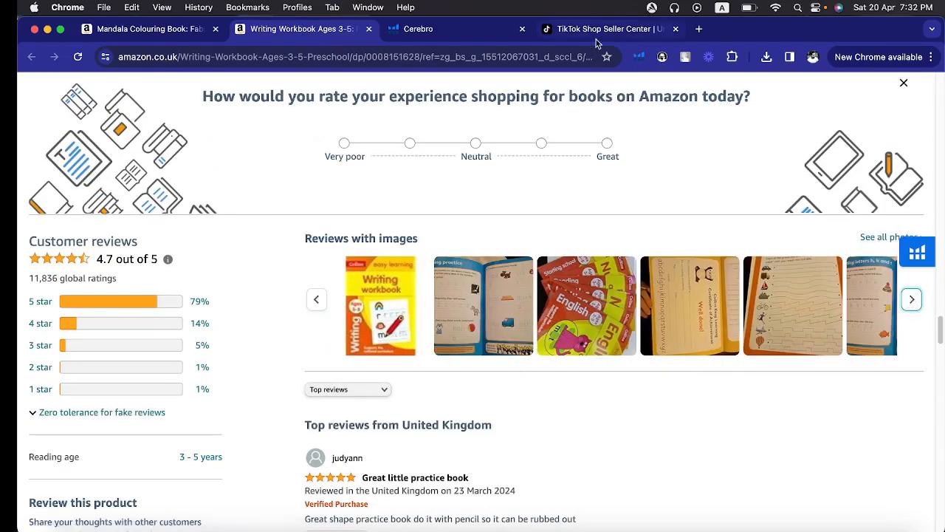
left_click(583, 29)
mouse_move(298, 259)
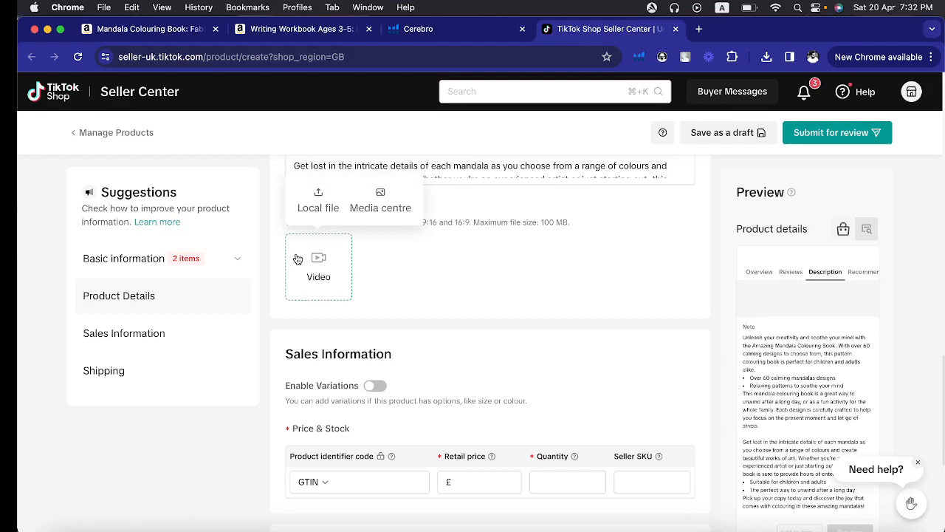
scroll(297, 258, "down", 4)
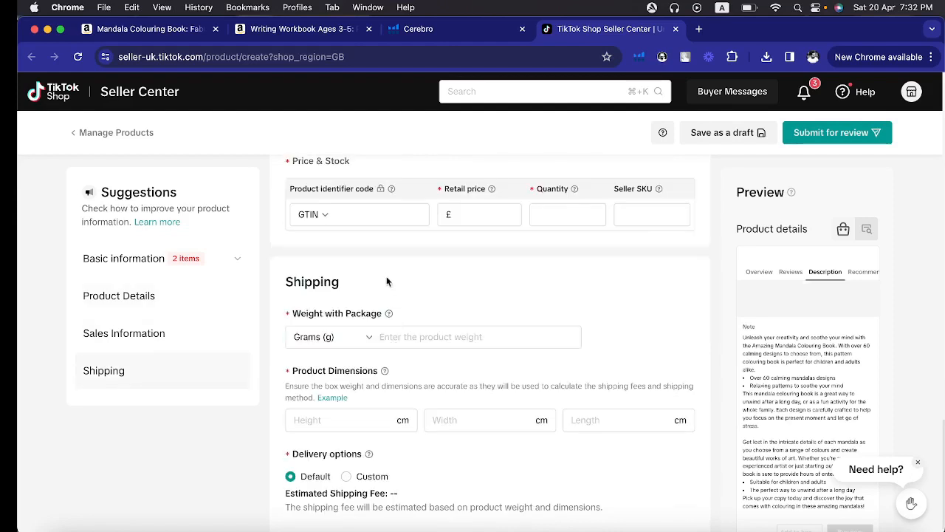
scroll(386, 279, "up", 2)
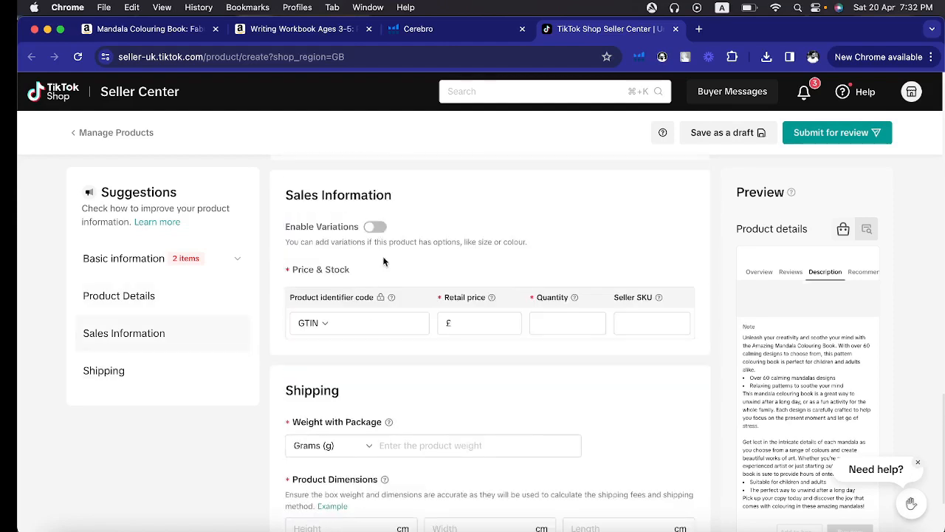
- Check the Mandala Colouring Book's price on Amazon as a reference for the listing's retail price
left_click(465, 328)
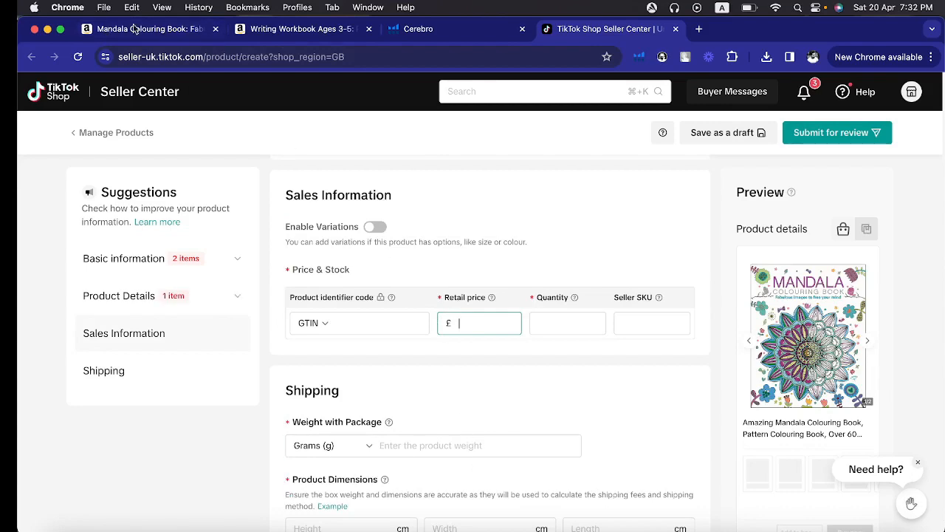
left_click(194, 29)
scroll(658, 484, "up", 6)
scroll(591, 484, "down", 4)
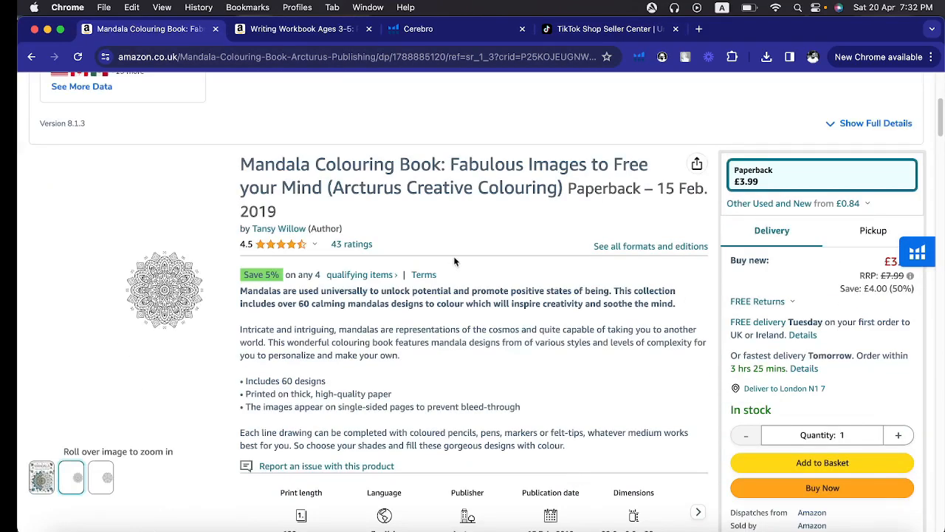
- Set the retail price to £6.90 and the quantity to 20 in the TikTok Shop listing's sales information
left_click(606, 29)
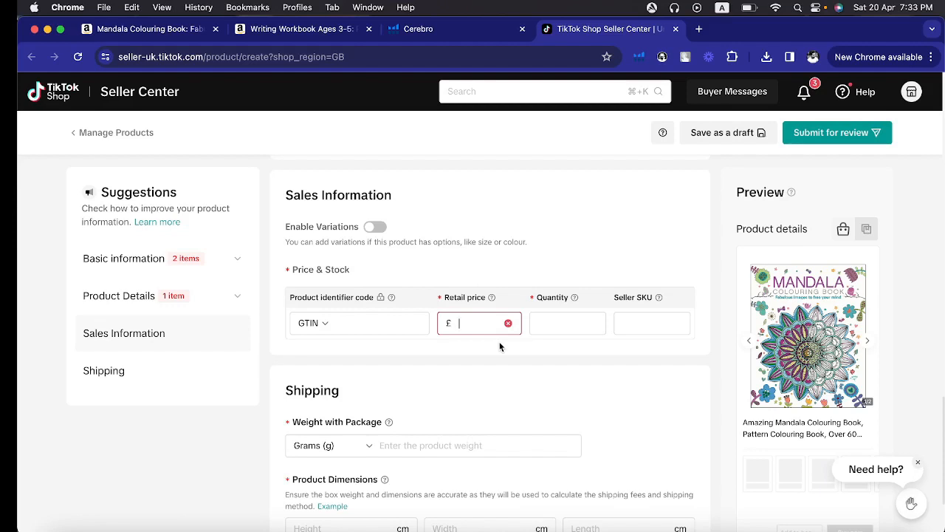
type("69")
left_click(570, 325)
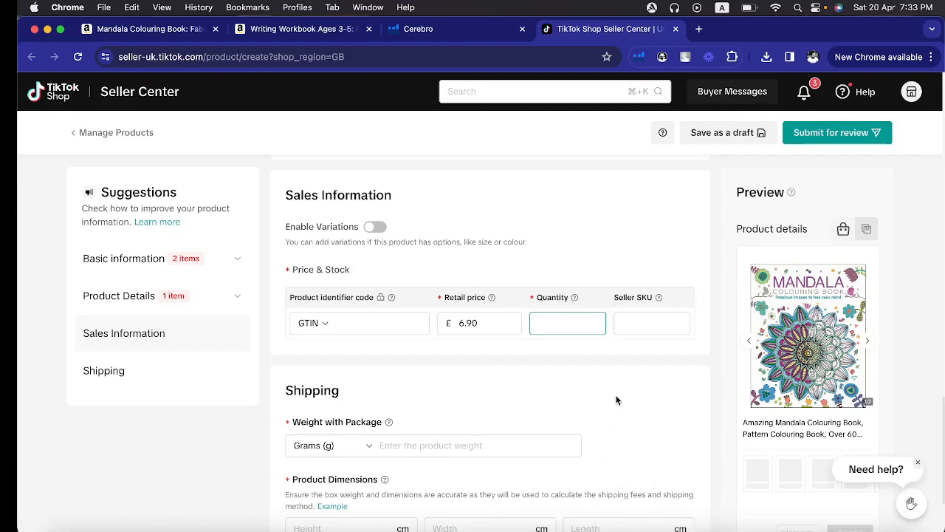
type("20")
- Look through the Mandala Colouring Book's product details on Amazon for its weight and dimensions
left_click(495, 447)
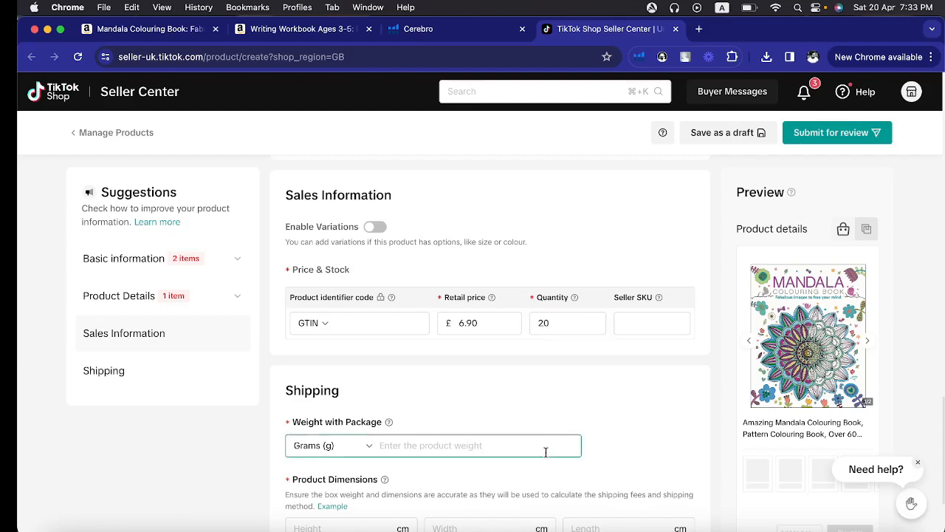
scroll(495, 448, "down", 3)
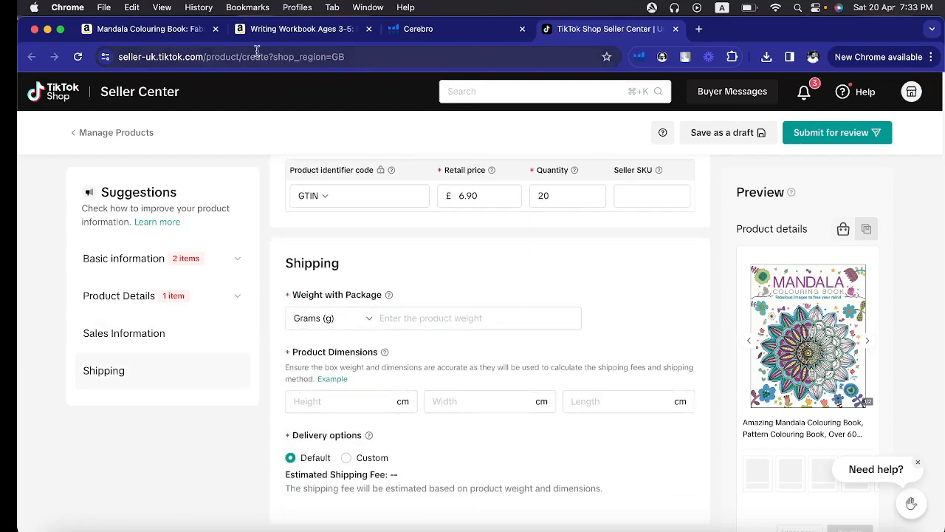
left_click(128, 30)
scroll(349, 484, "down", 20)
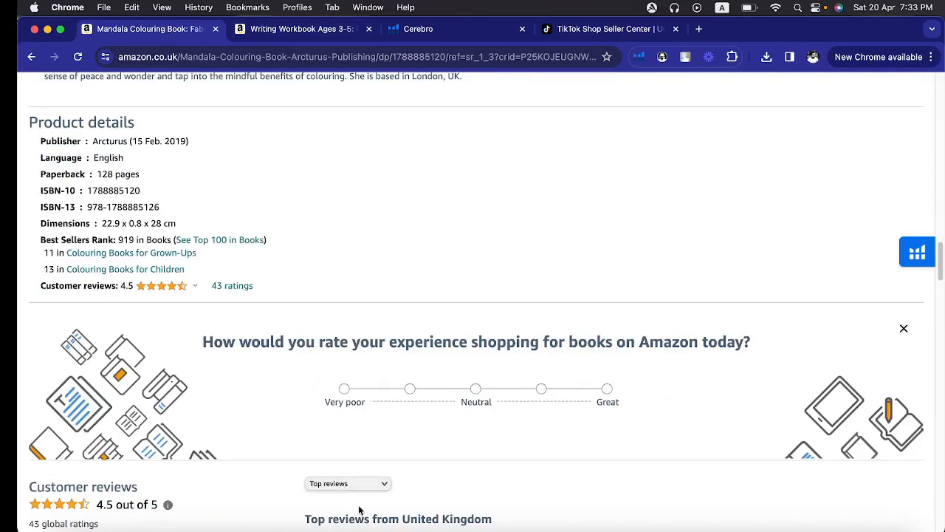
left_click_drag(101, 223, 177, 225)
left_click(167, 224)
scroll(167, 224, "down", 4)
scroll(222, 296, "up", 4)
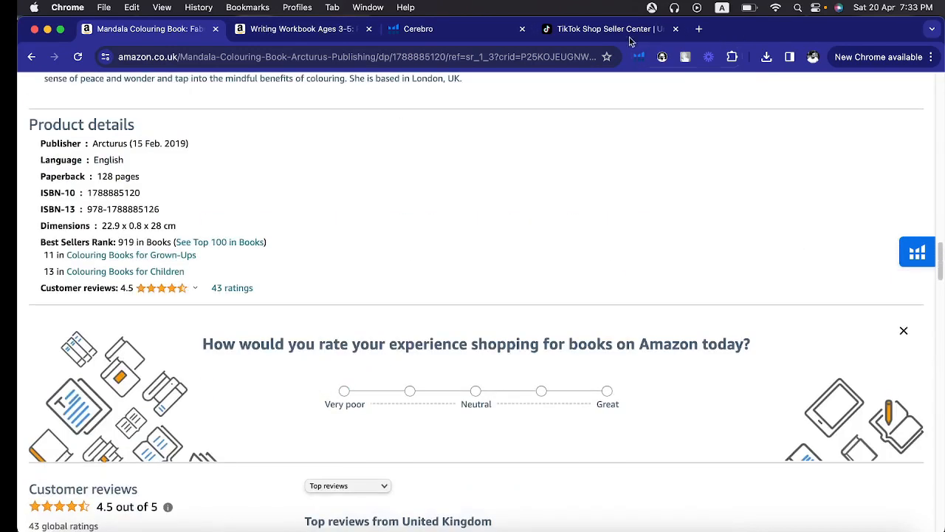
left_click(595, 29)
left_click(413, 28)
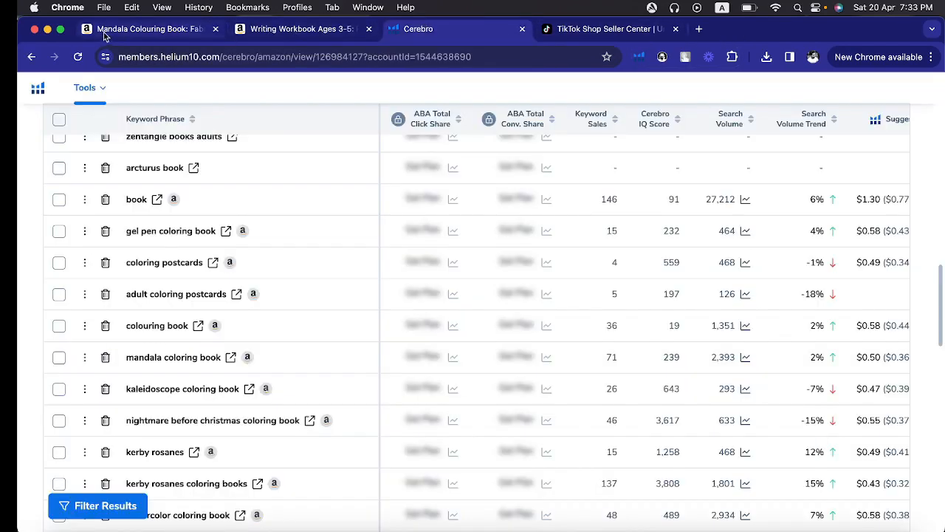
left_click(152, 29)
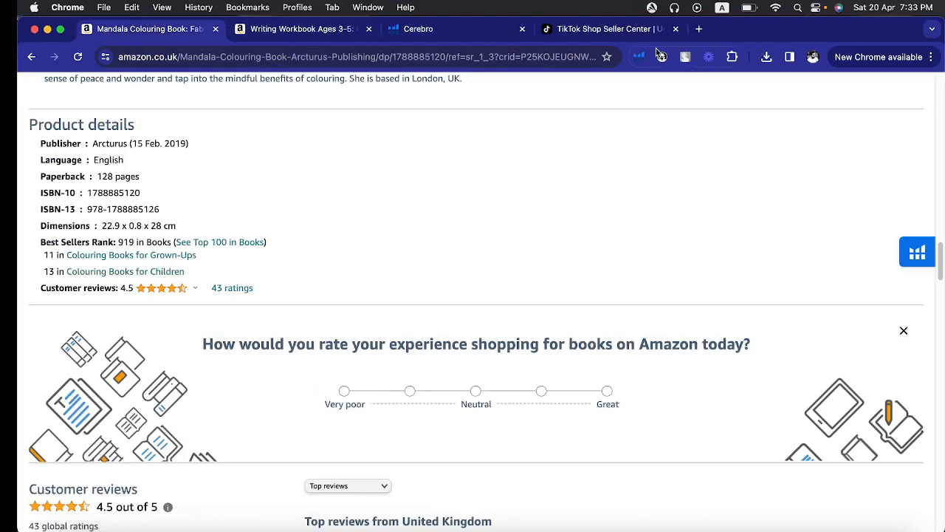
- Set the package weight in the TikTok Shop listing to 150 grams, consulting the Mandala Colouring Book's Amazon page
left_click(602, 29)
left_click(439, 319)
type("100")
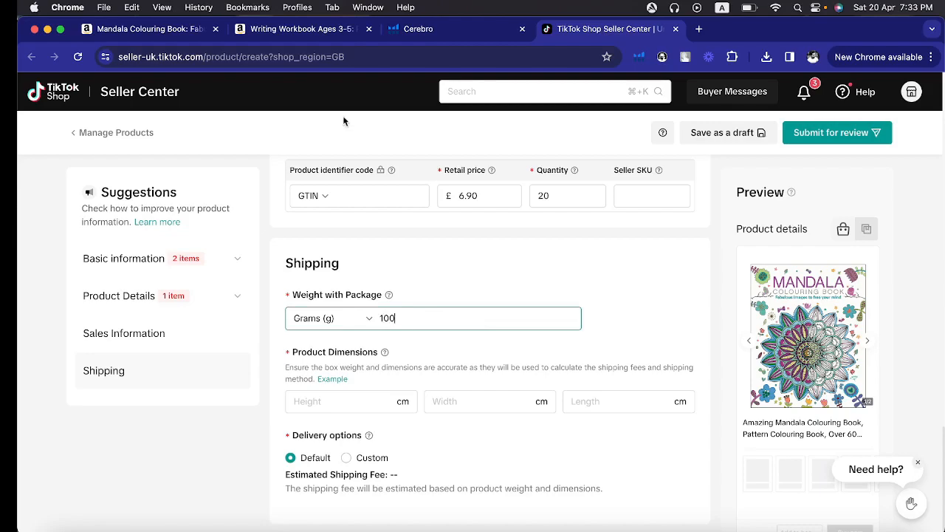
left_click(148, 28)
scroll(439, 218, "up", 5)
scroll(438, 220, "up", 10)
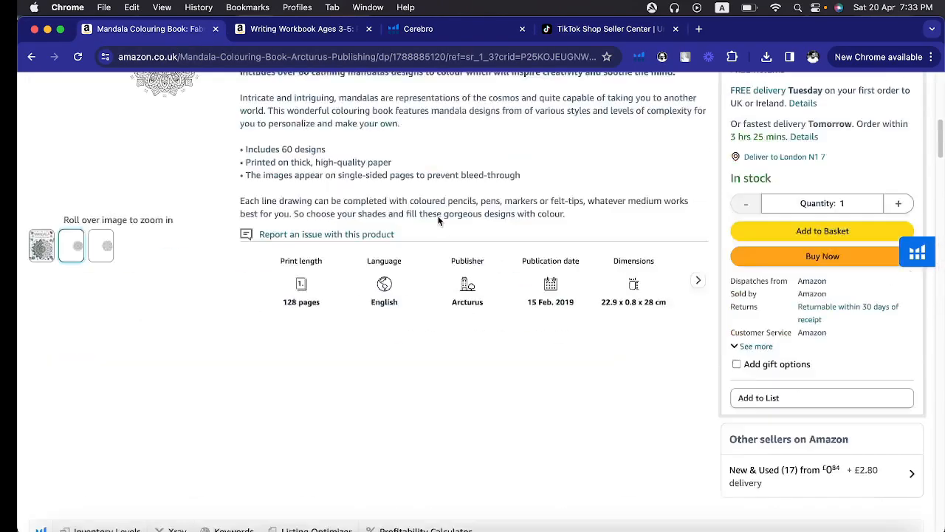
scroll(288, 389, "down", 10)
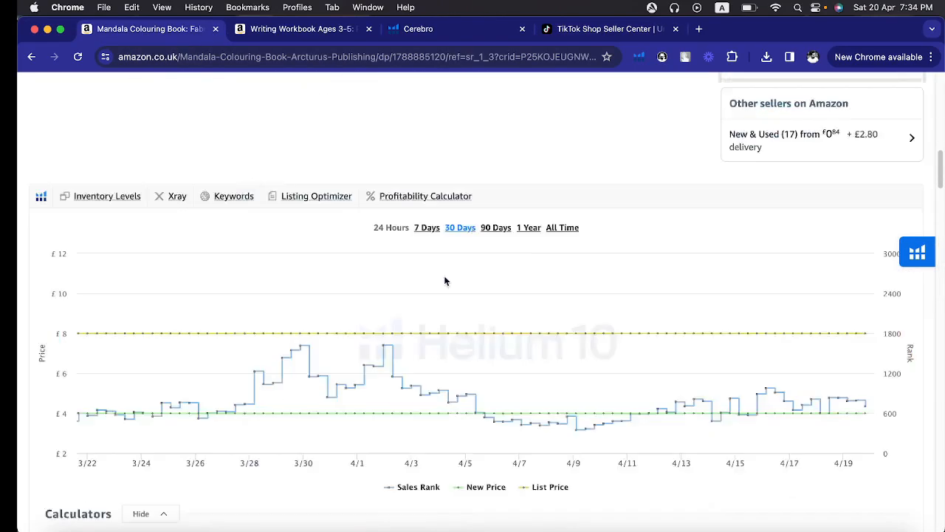
left_click(624, 29)
key("BackSpace")
key("BackSpace")
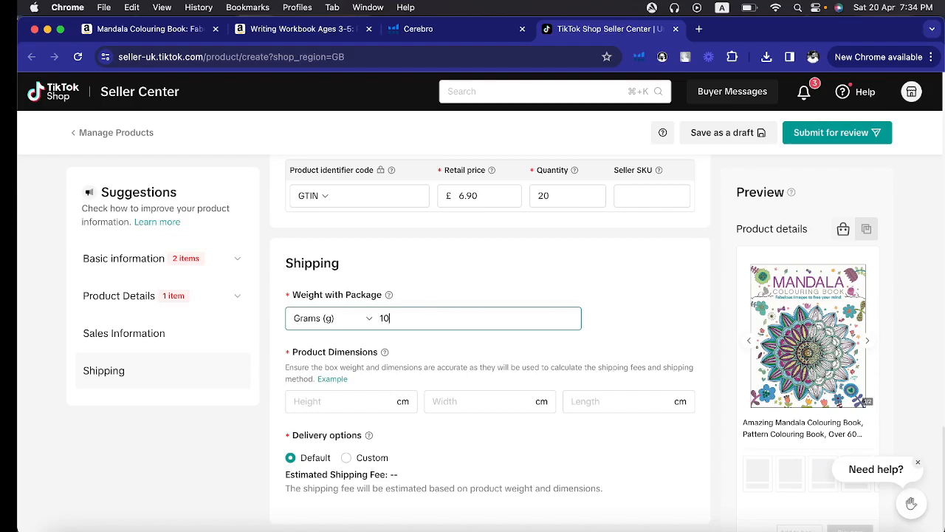
type("50")
left_click(559, 252)
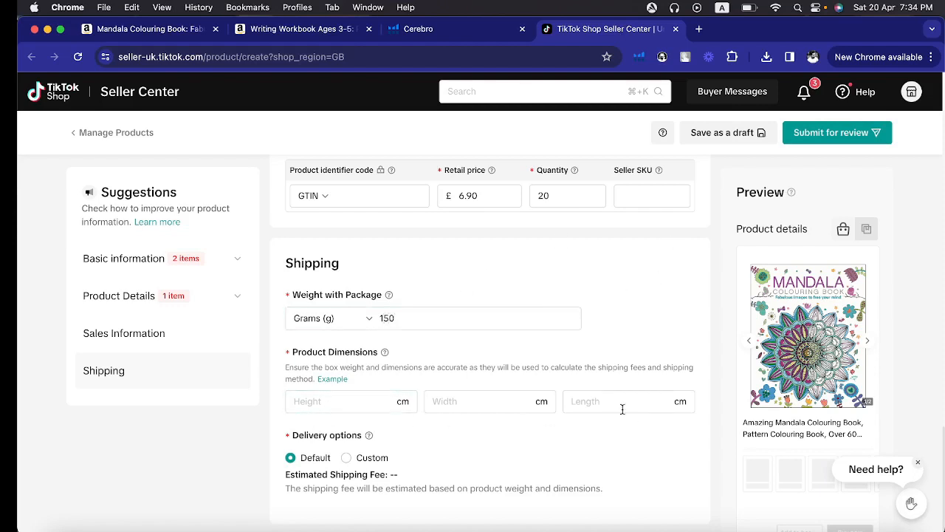
- Check the dimensions in the Mandala Colouring Book's product details on Amazon
left_click(165, 33)
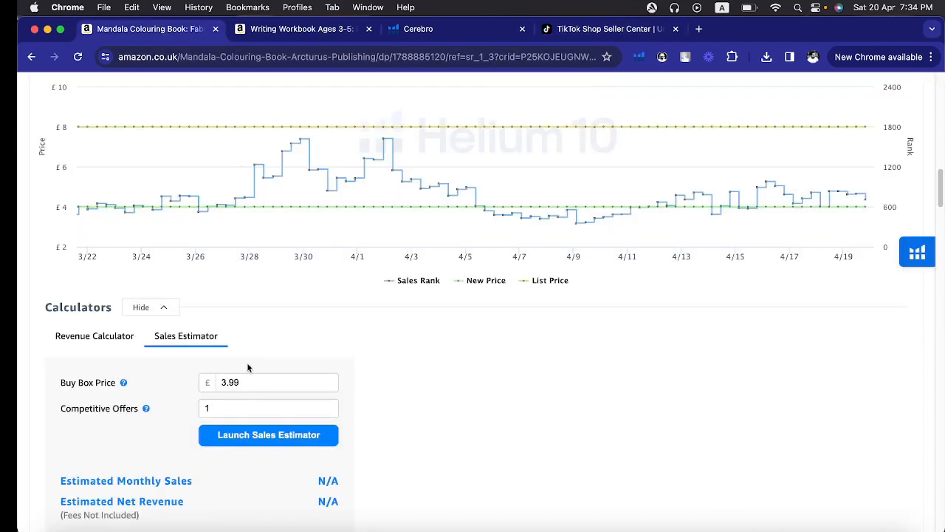
scroll(361, 350, "down", 10)
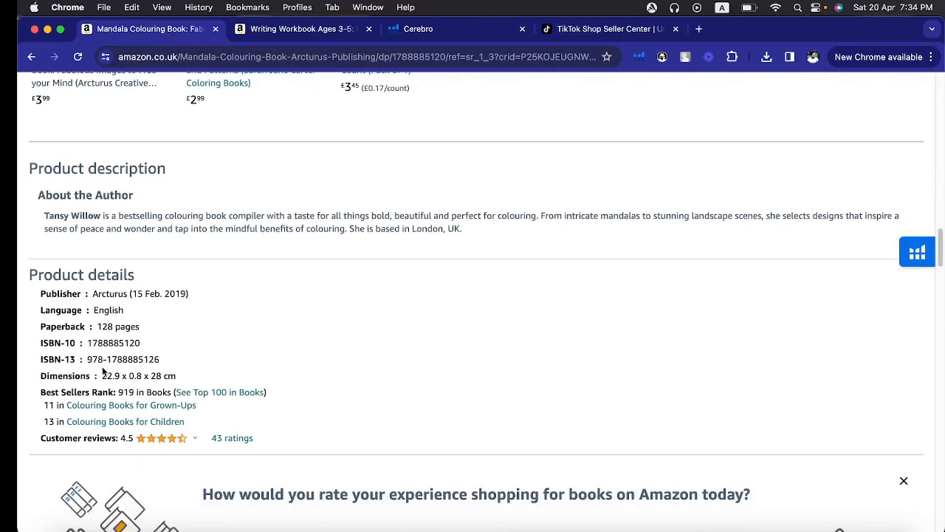
left_click_drag(101, 375, 42, 375)
left_click(151, 377)
left_click(95, 387)
left_click_drag(101, 375, 196, 378)
left_click(330, 350)
left_click(602, 31)
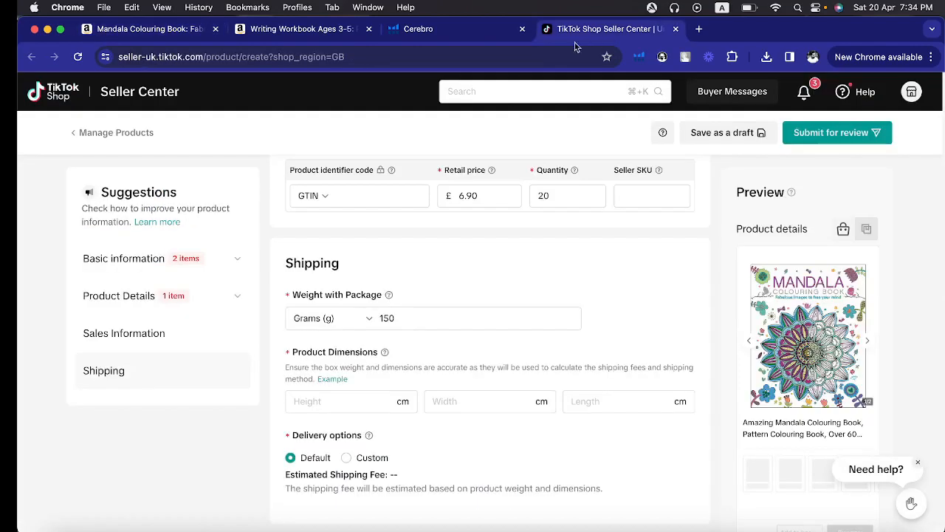
left_click(115, 30)
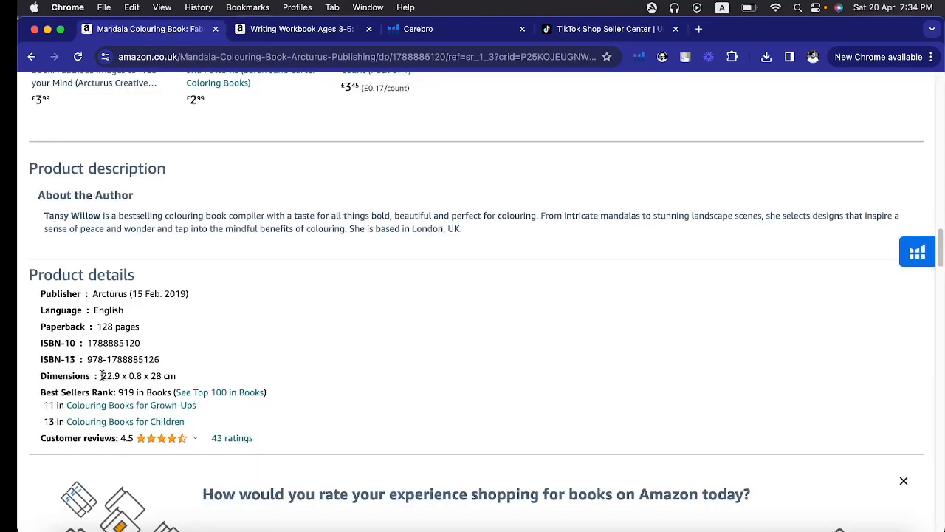
left_click_drag(102, 375, 161, 375)
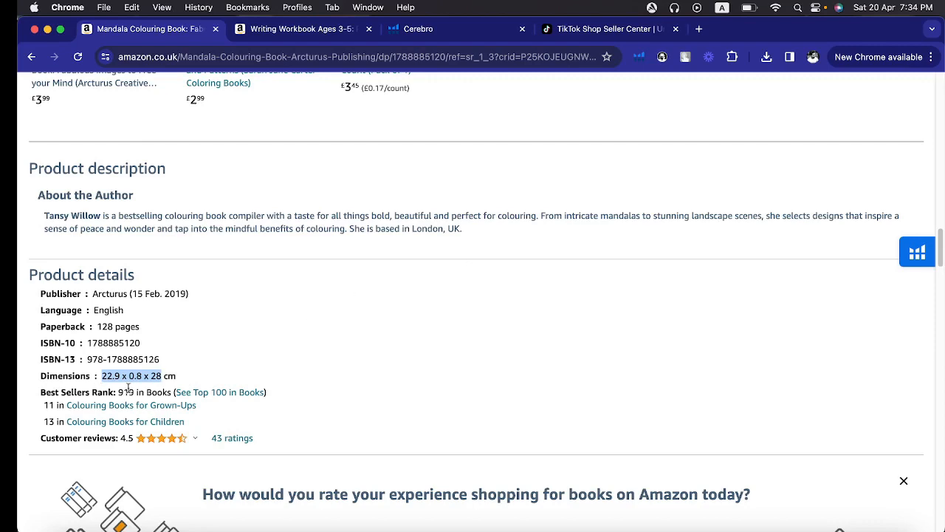
- Set the product dimensions in the TikTok Shop listing to 22 cm height, 1 cm width and 28 cm length
left_click(584, 31)
left_click(368, 405)
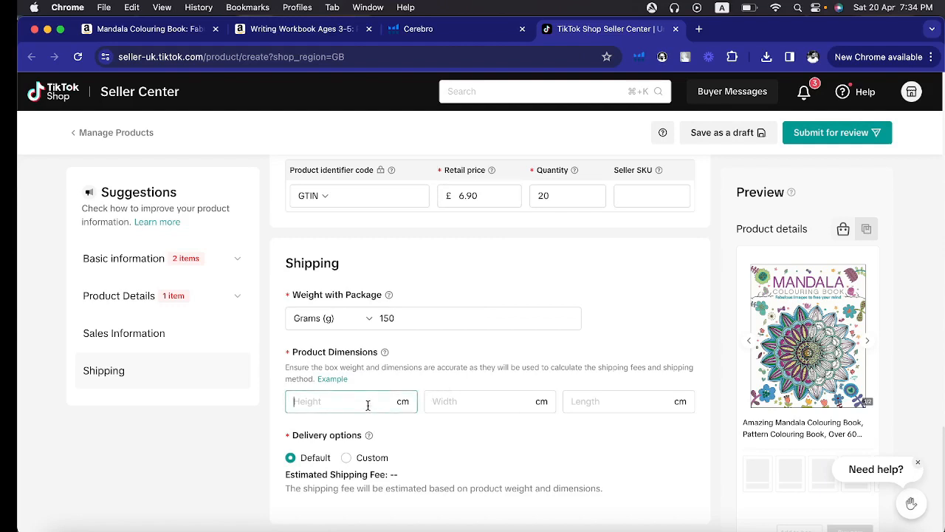
type("22")
key("Tab")
type("1")
key("Tab")
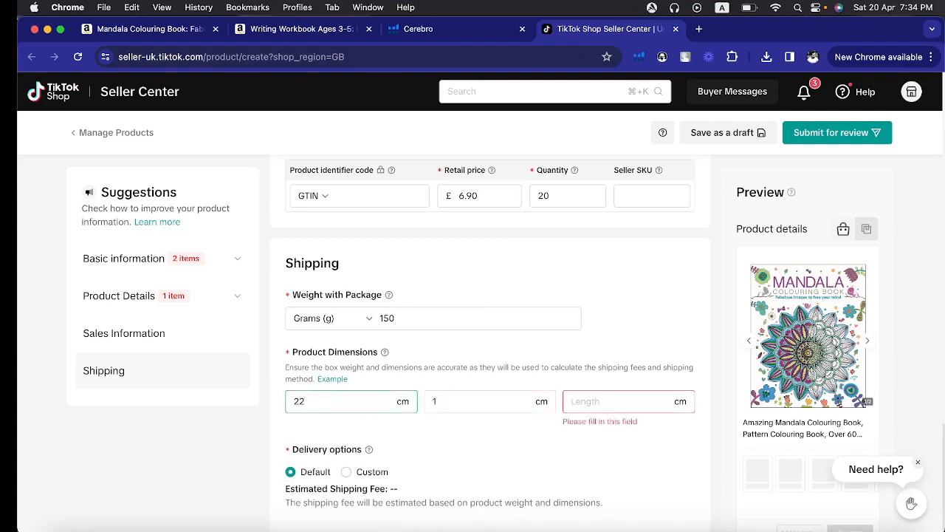
type("28")
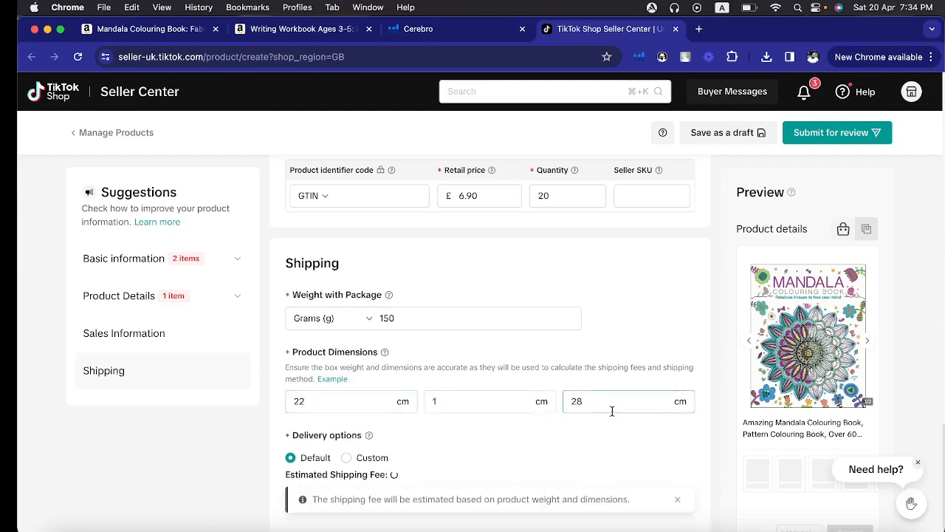
left_click(445, 473)
- Check the estimated shipping fee and set the delivery options to Custom with Shipped from seller enabled
scroll(421, 435, "down", 1)
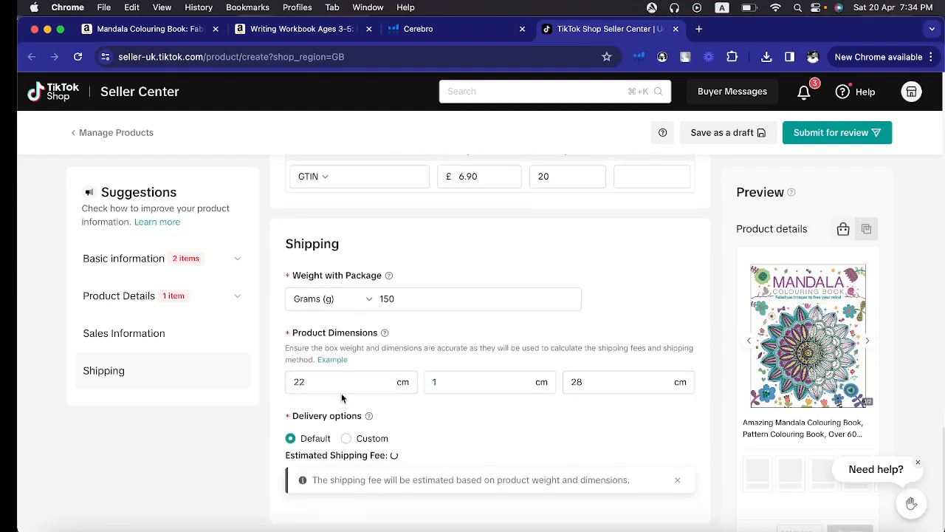
scroll(357, 418, "down", 2)
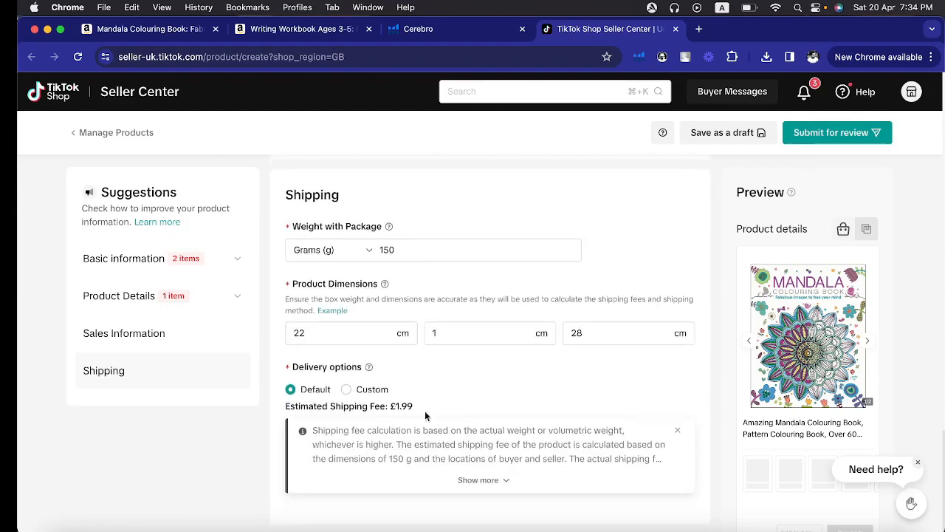
left_click_drag(390, 406, 415, 406)
left_click(402, 401)
left_click(347, 390)
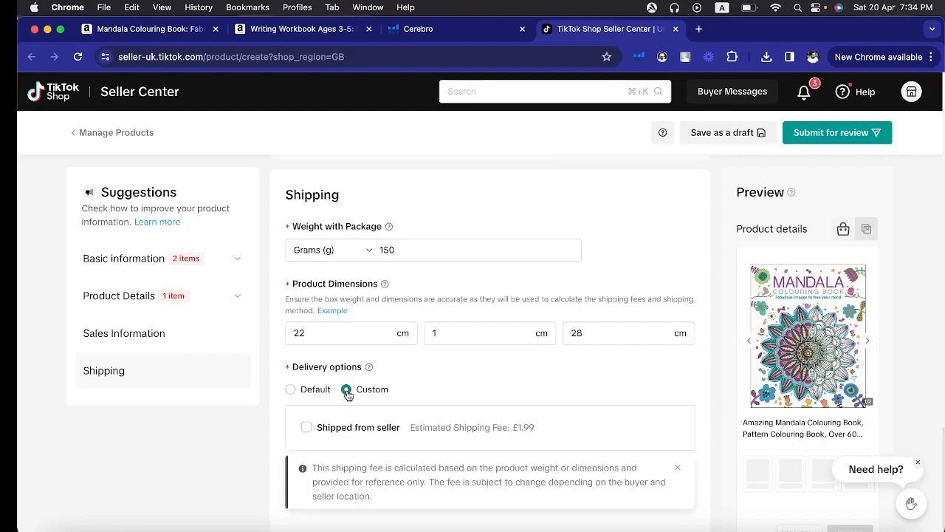
scroll(353, 413, "down", 1)
left_click(357, 417)
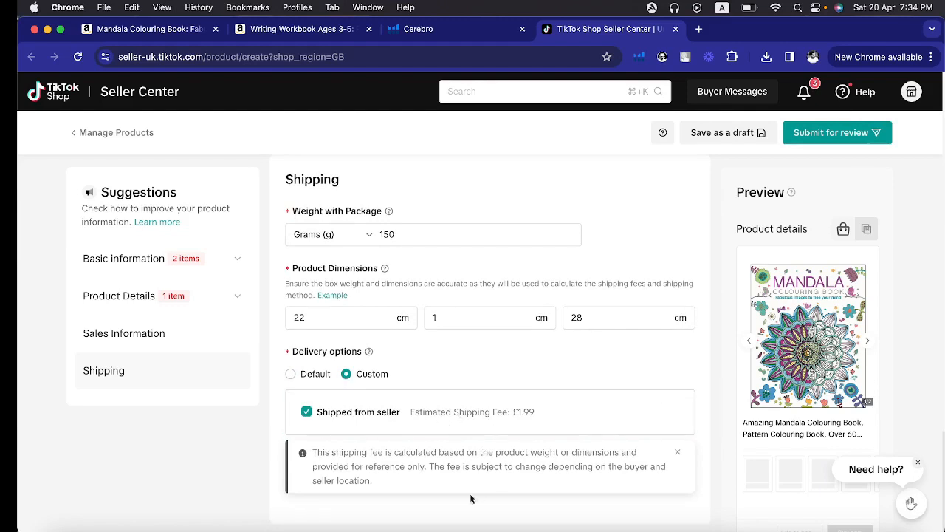
- Set the product's retail price to £6.99 in the Price & Stock section
scroll(461, 430, "up", 4)
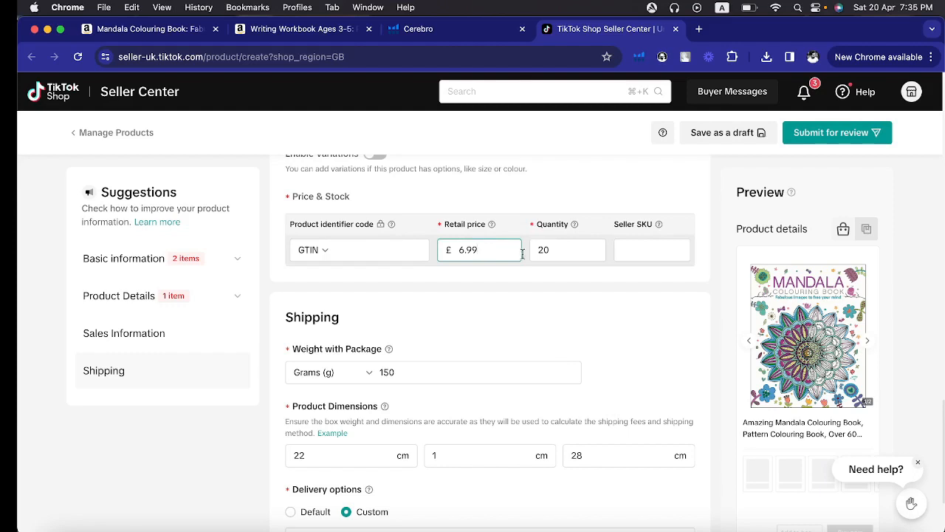
left_click(591, 314)
scroll(591, 314, "down", 3)
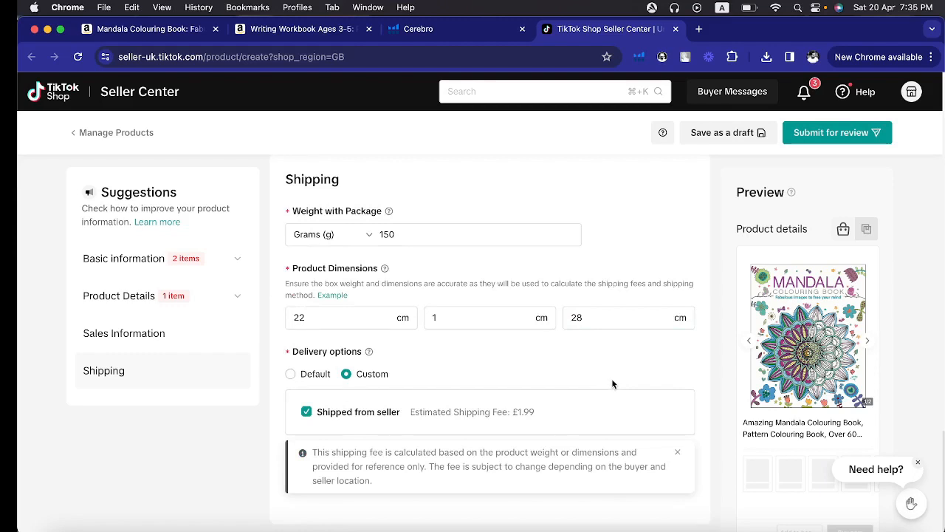
- Review the whole Mandala Colouring Book listing, from images, attributes and description through video, price and stock to the shipping details
scroll(611, 383, "up", 6)
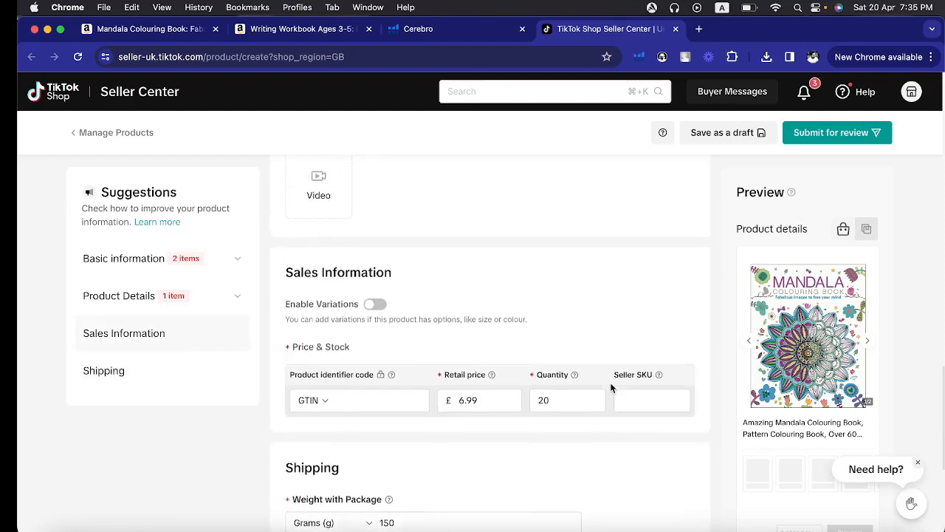
scroll(611, 387, "up", 15)
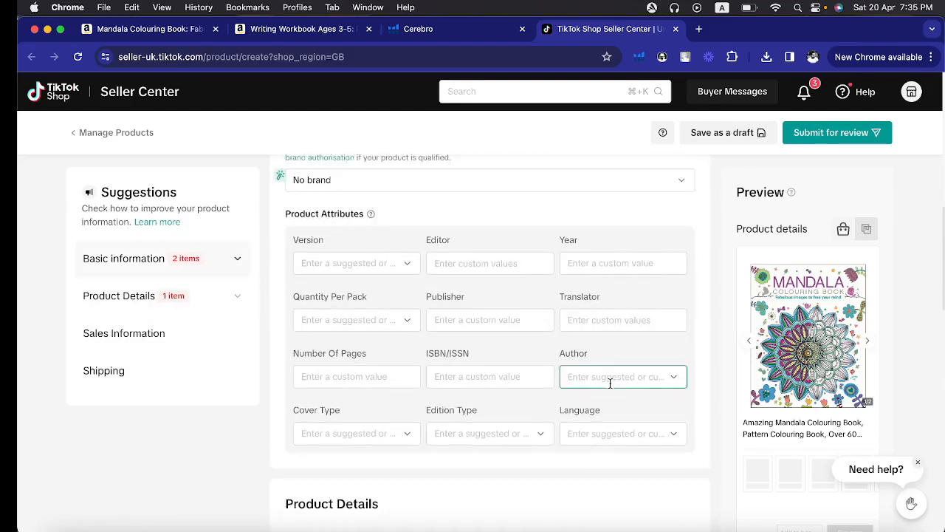
scroll(610, 382, "up", 10)
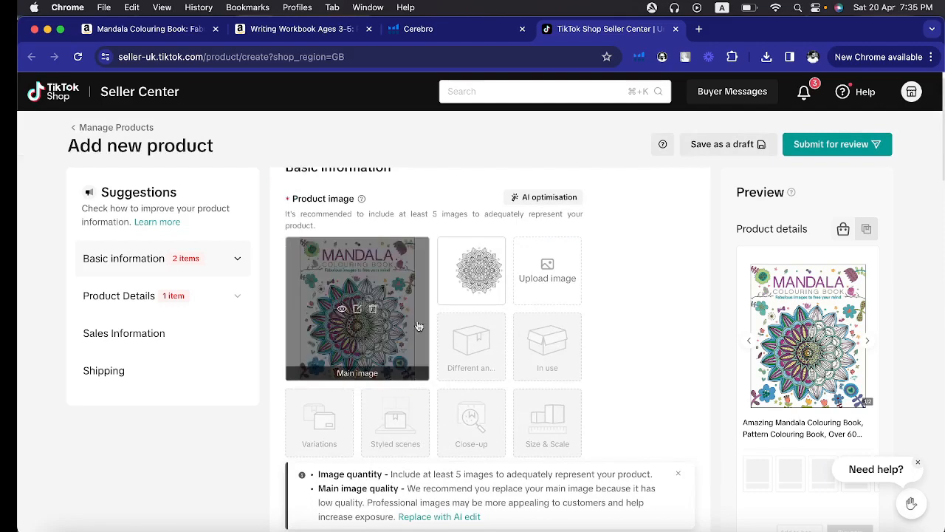
scroll(540, 439, "down", 10)
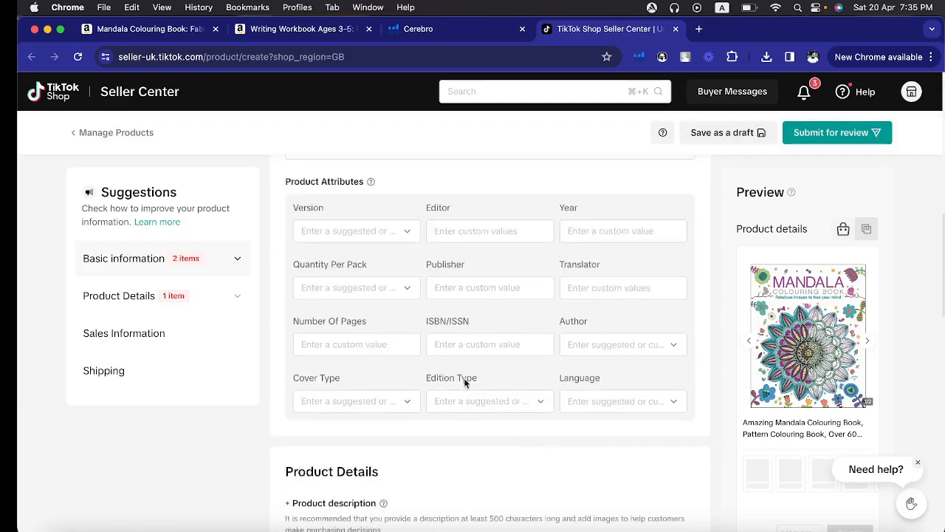
scroll(465, 382, "down", 4)
scroll(460, 321, "down", 3)
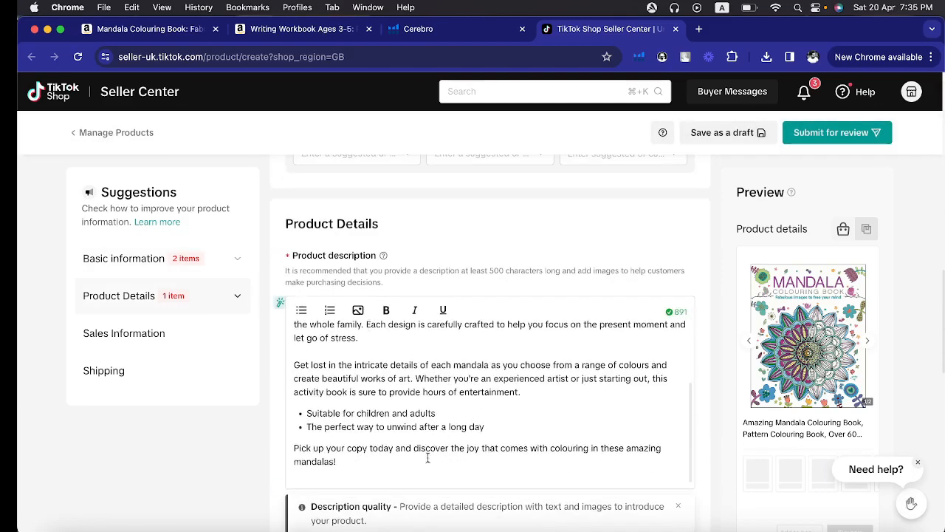
scroll(526, 408, "down", 4)
scroll(473, 311, "up", 3)
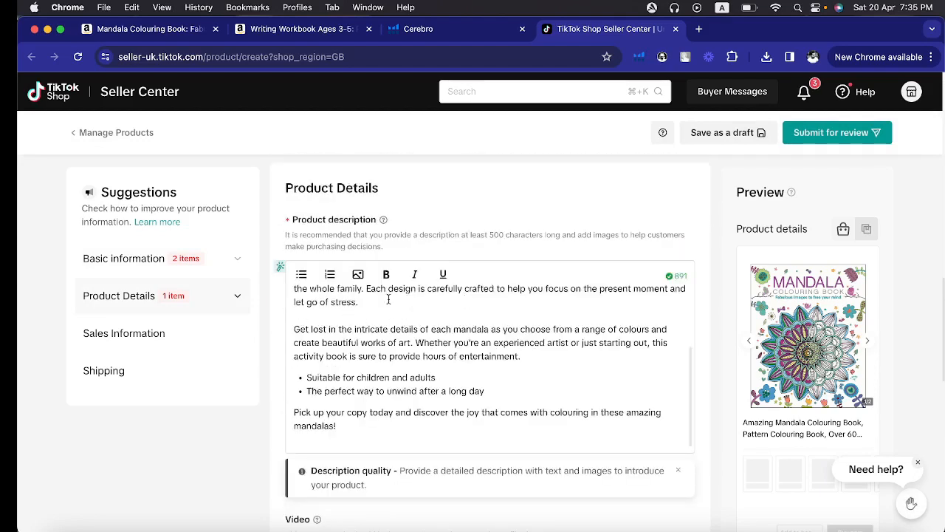
scroll(450, 444, "down", 4)
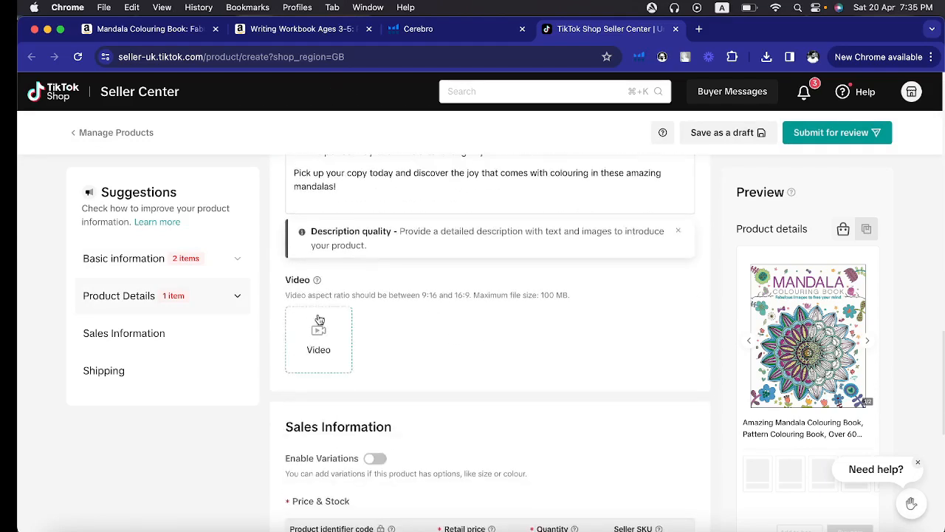
scroll(373, 393, "down", 4)
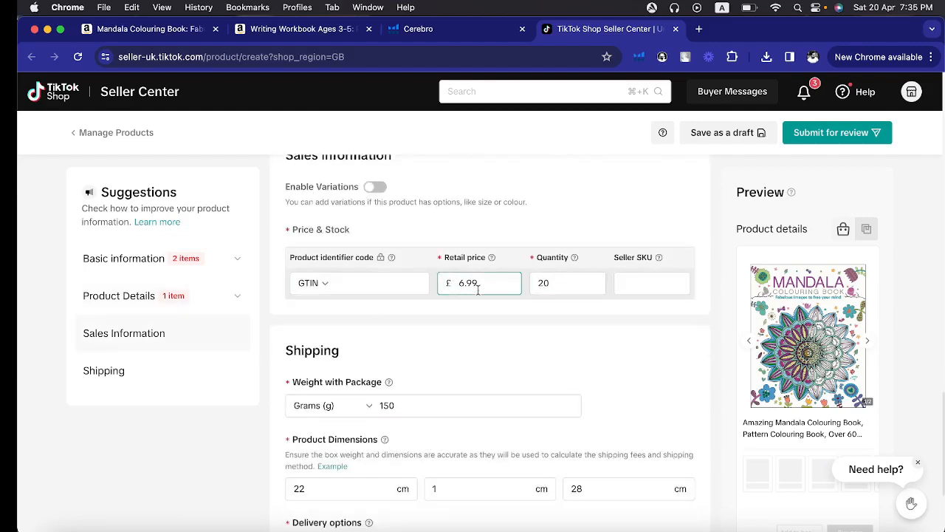
scroll(452, 353, "down", 2)
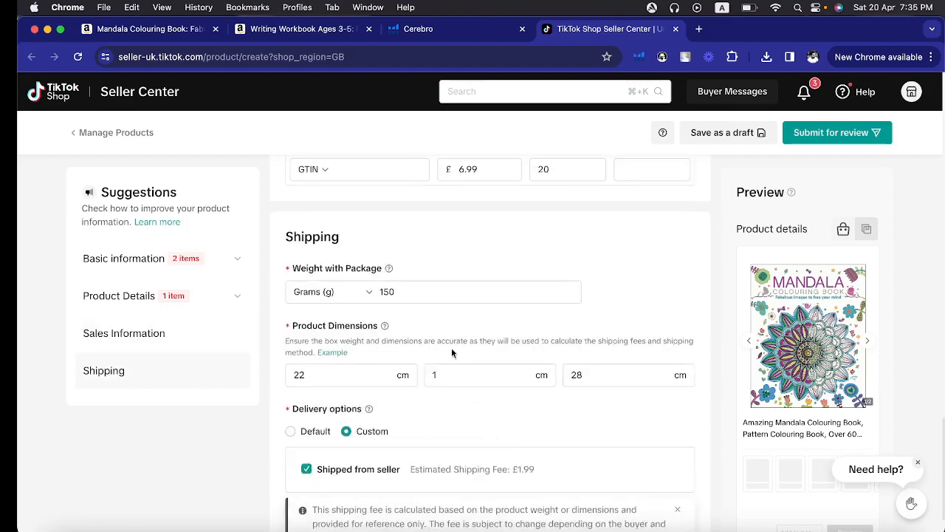
scroll(379, 476, "down", 1)
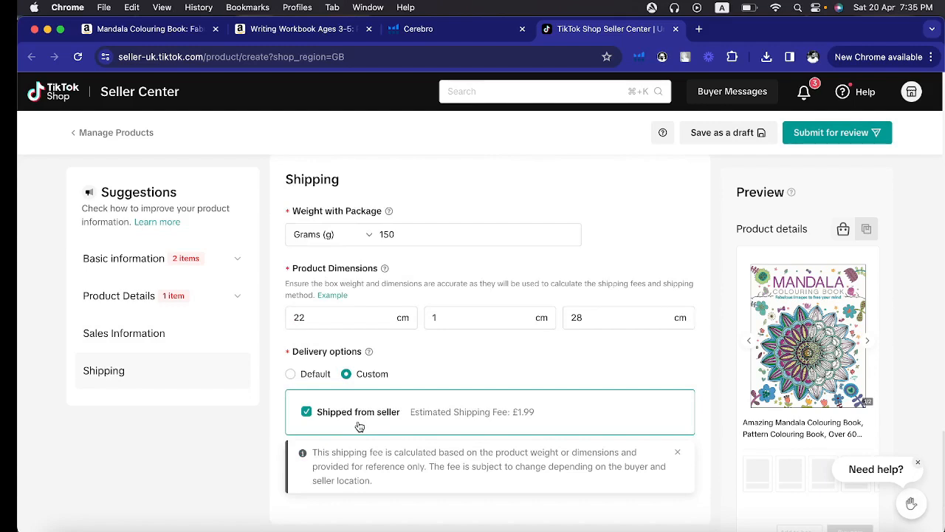
- Dismiss the shipping fee notice and submit the product for review despite the image optimisation suggestions
left_click(677, 452)
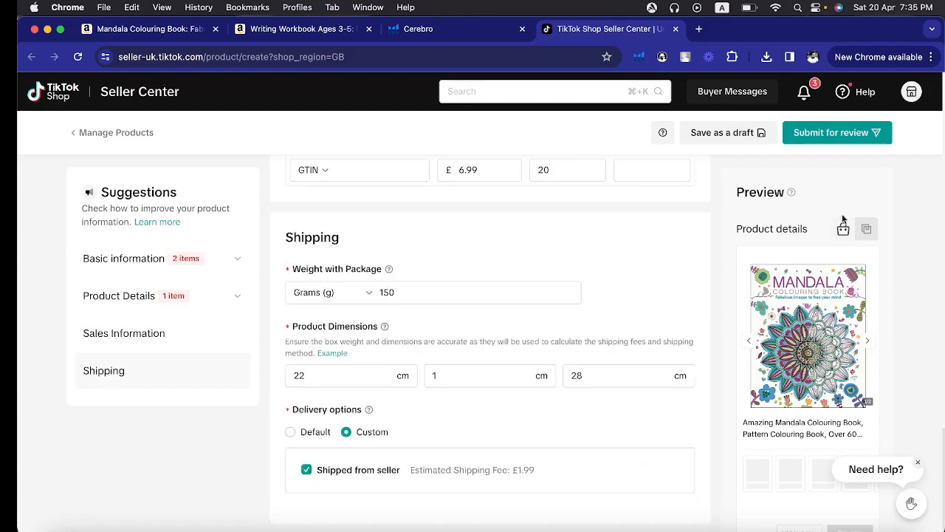
left_click(832, 133)
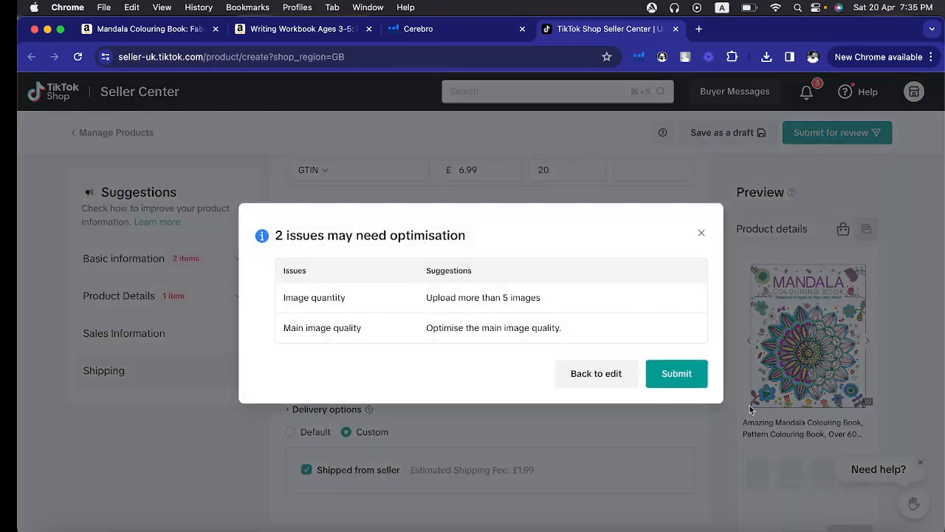
left_click(673, 373)
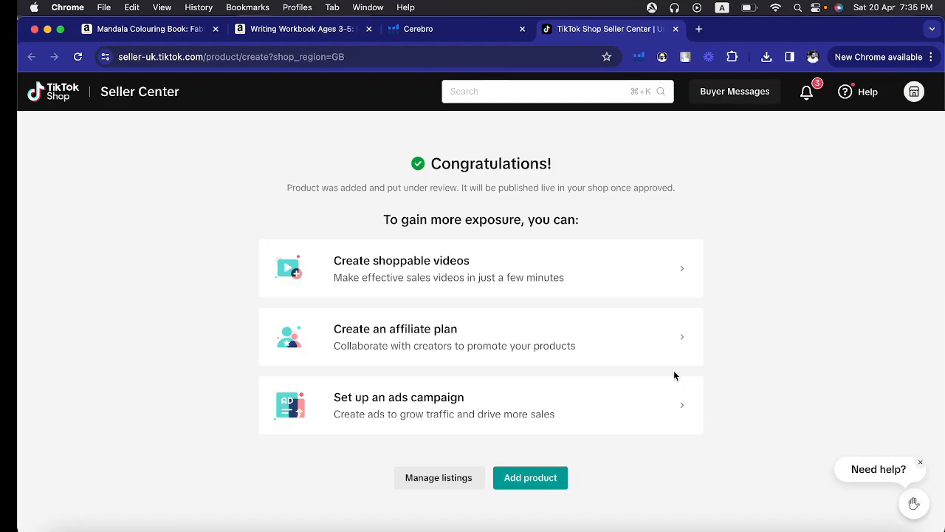
mouse_move(745, 521)
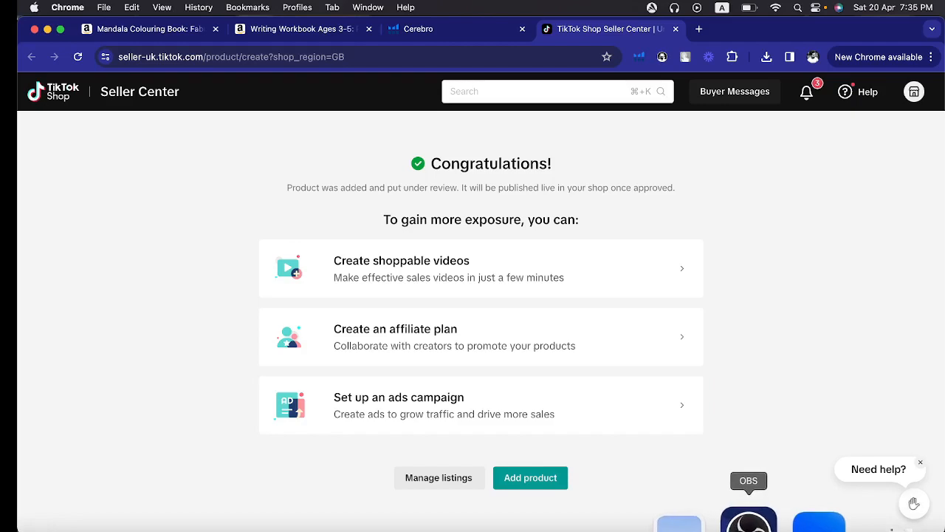
left_click(748, 521)
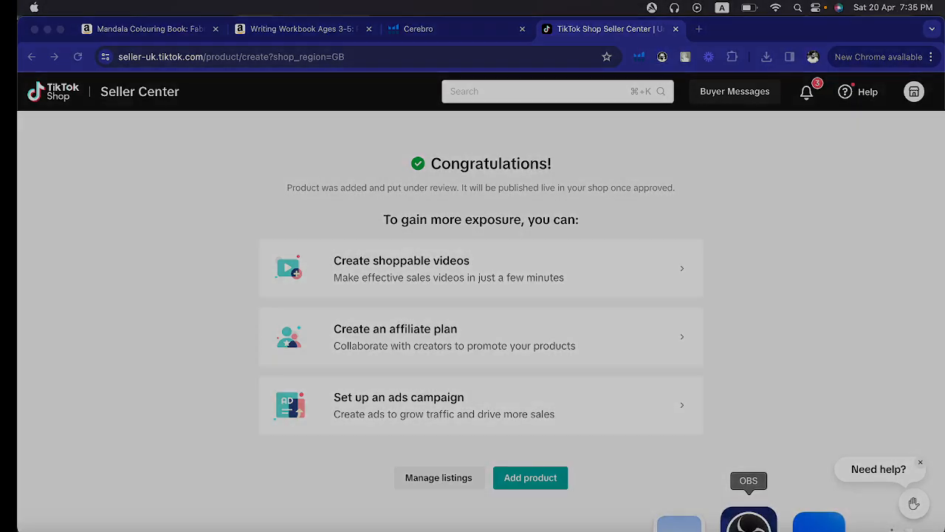